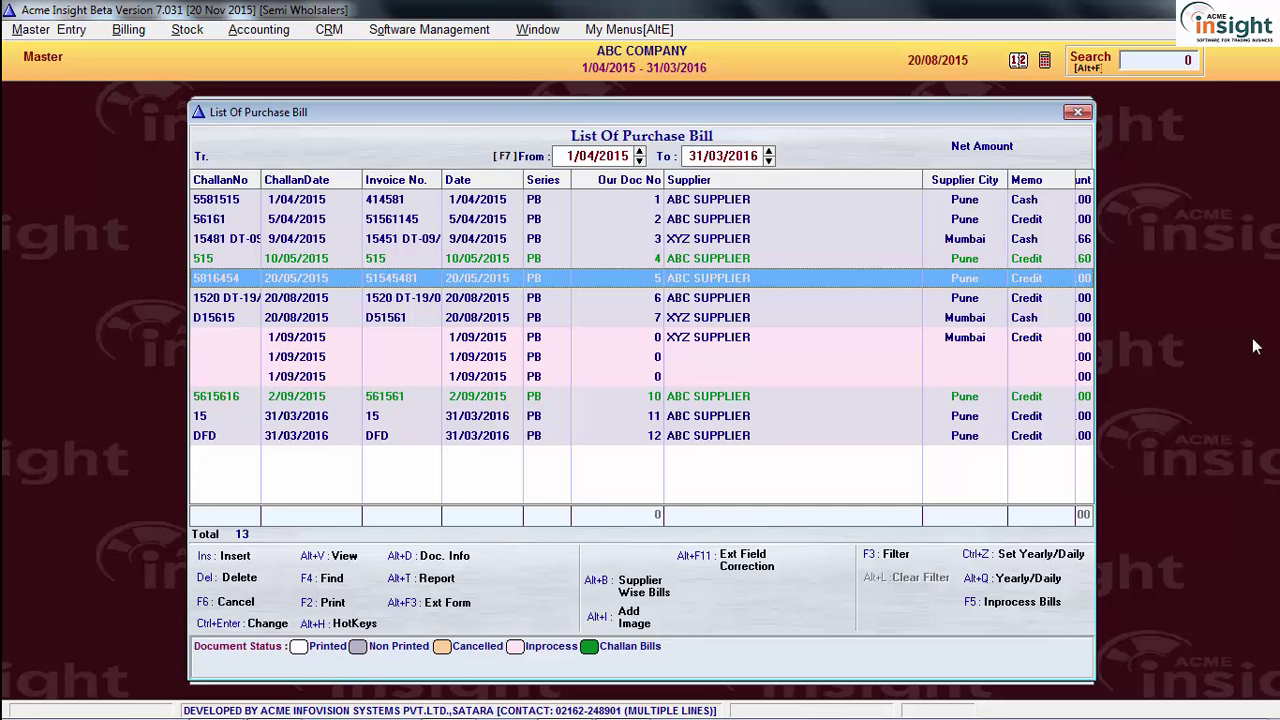
Open the master selection using search code 3 and choose master 4006 - AccountMaster
click(1186, 62)
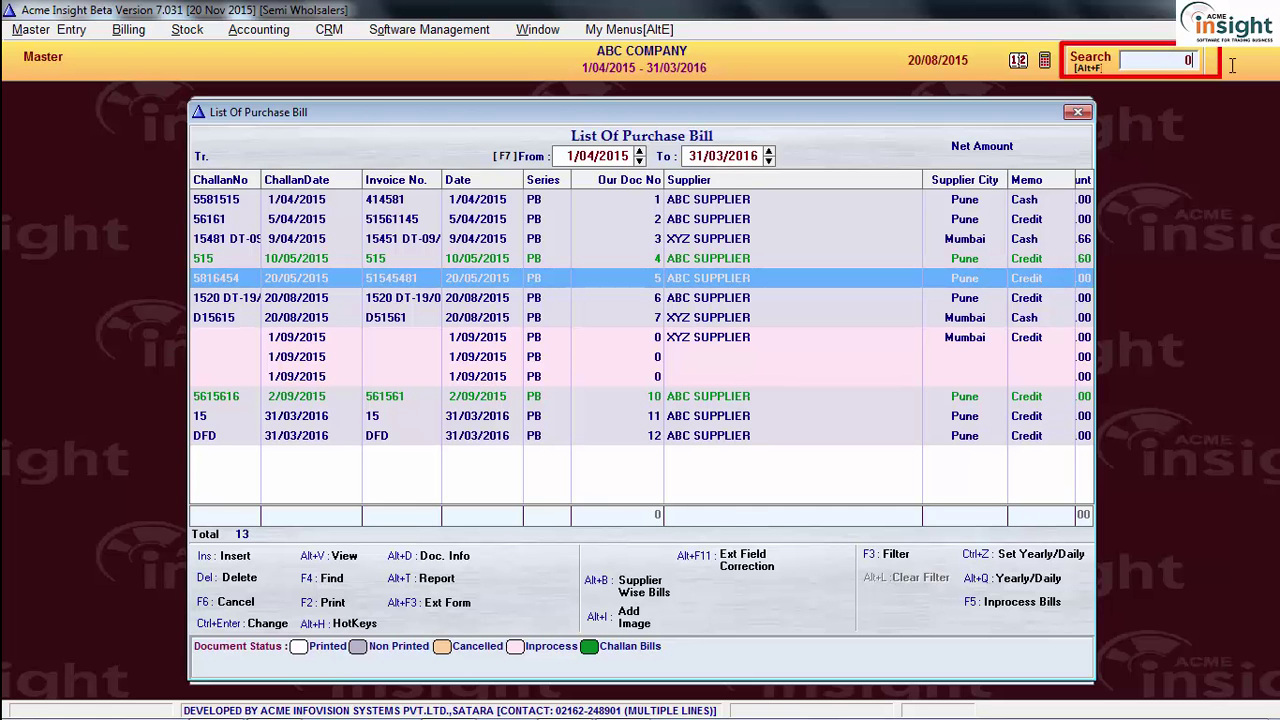
text(3)
key(Return)
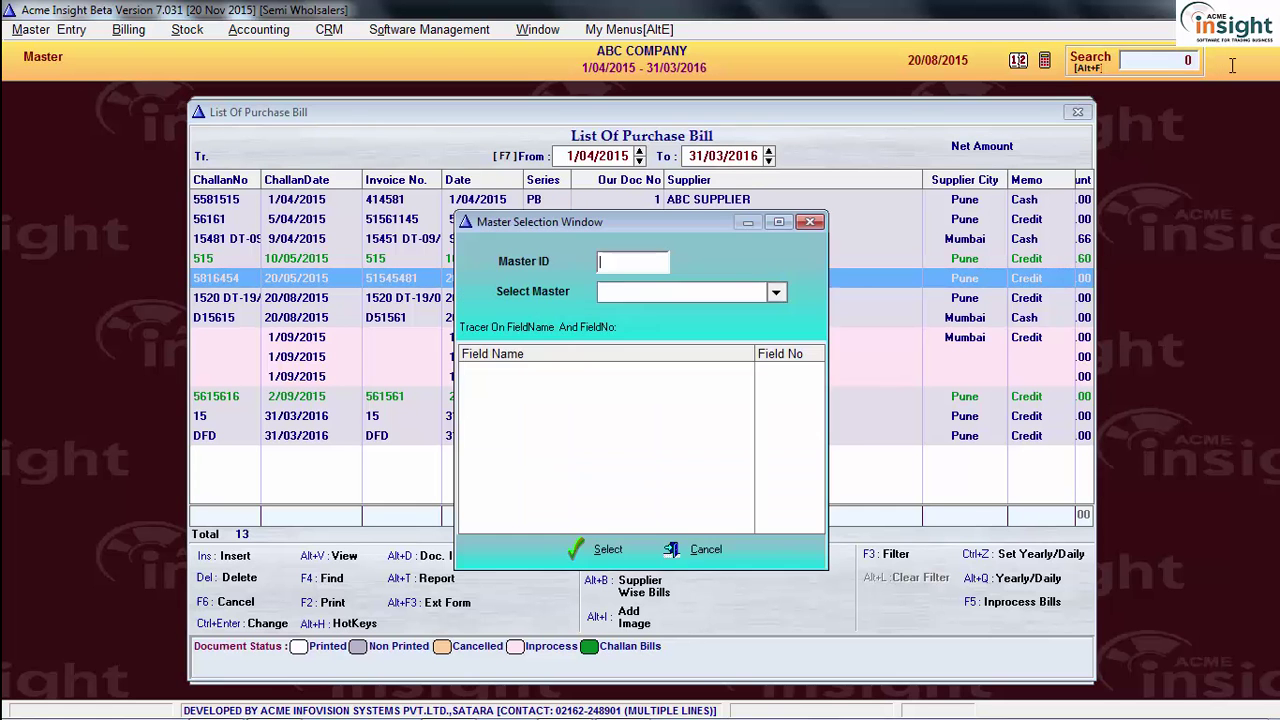
text(4006)
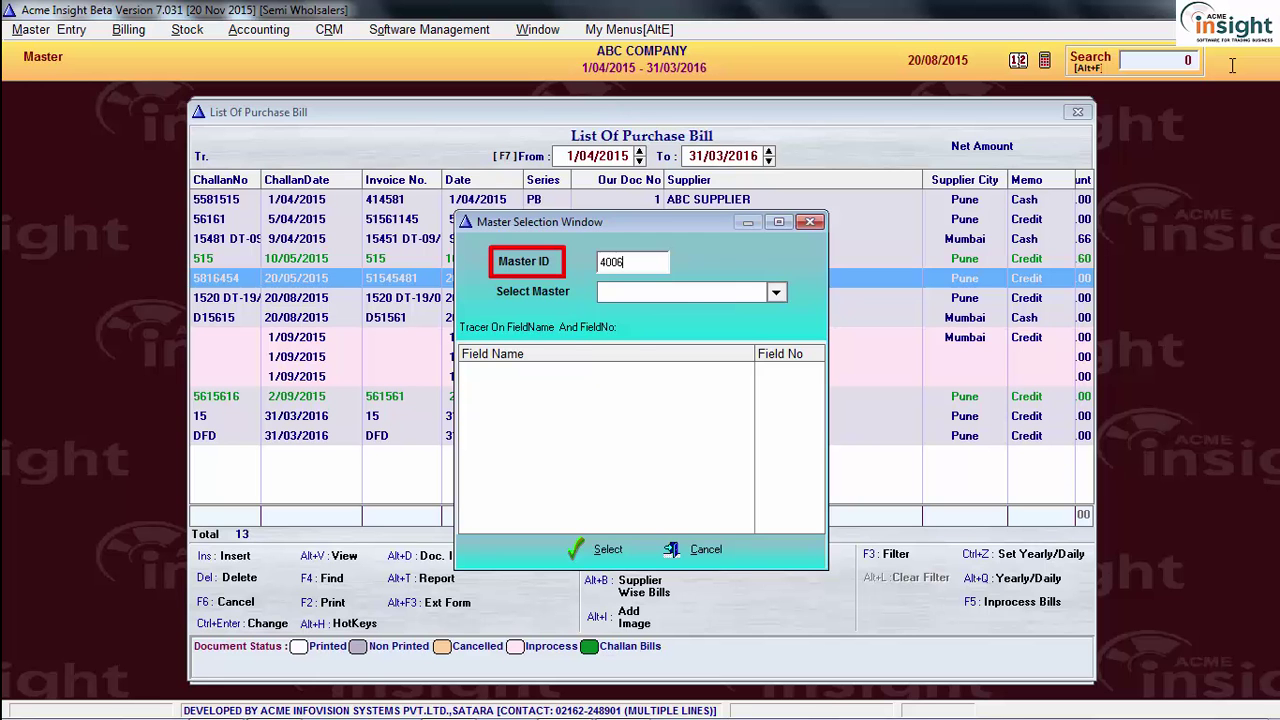
key(Return)
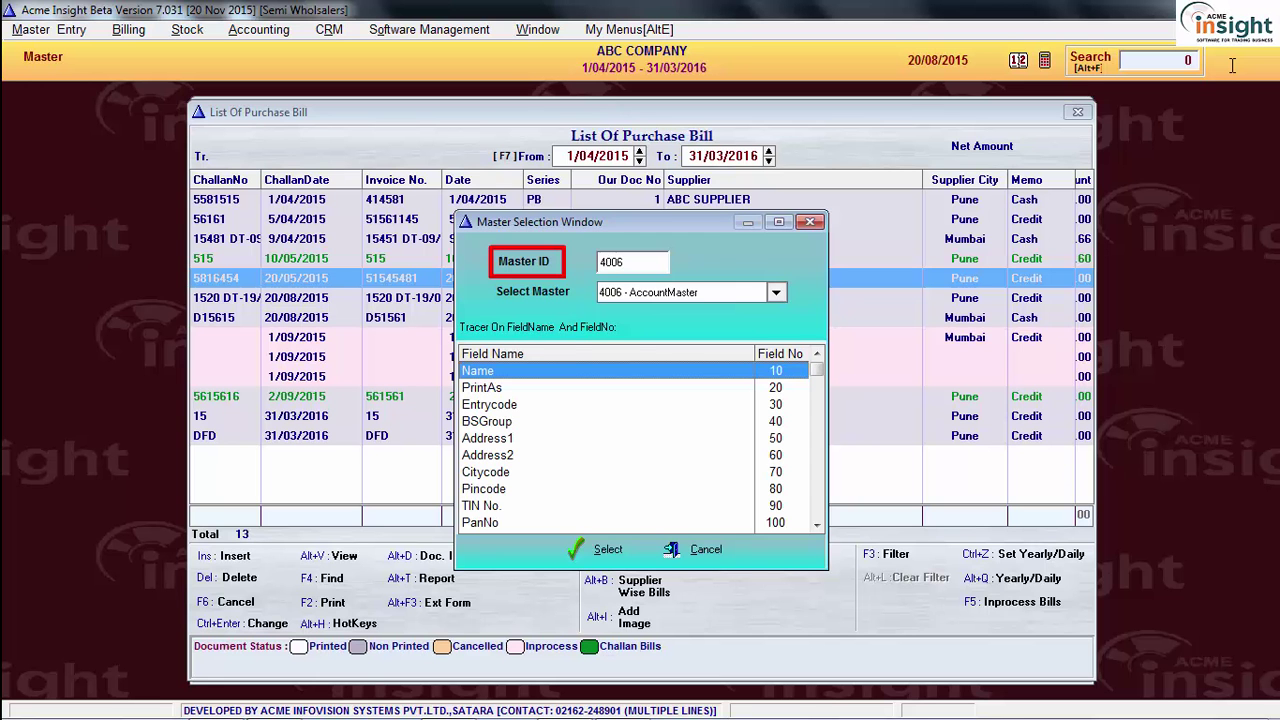
click(762, 298)
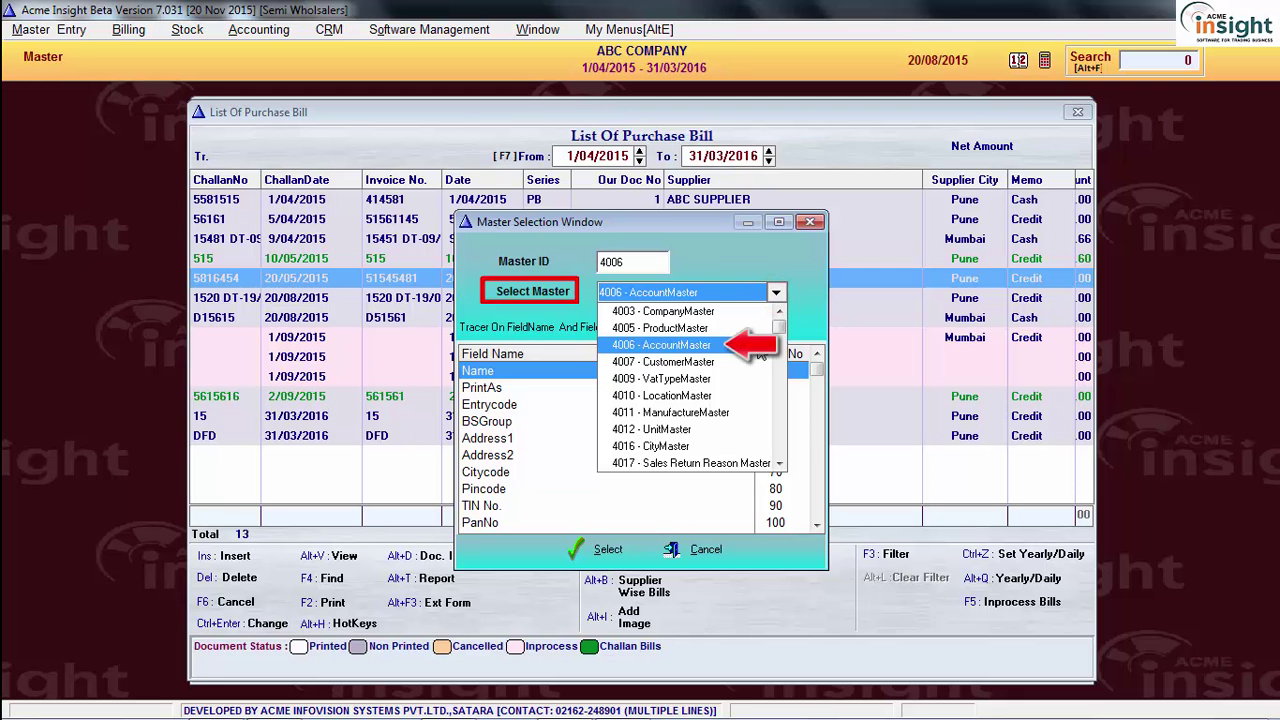
click(760, 348)
Open the AccountMaster entries for field 560, Inclusive Vat Applicable ?
click(686, 438)
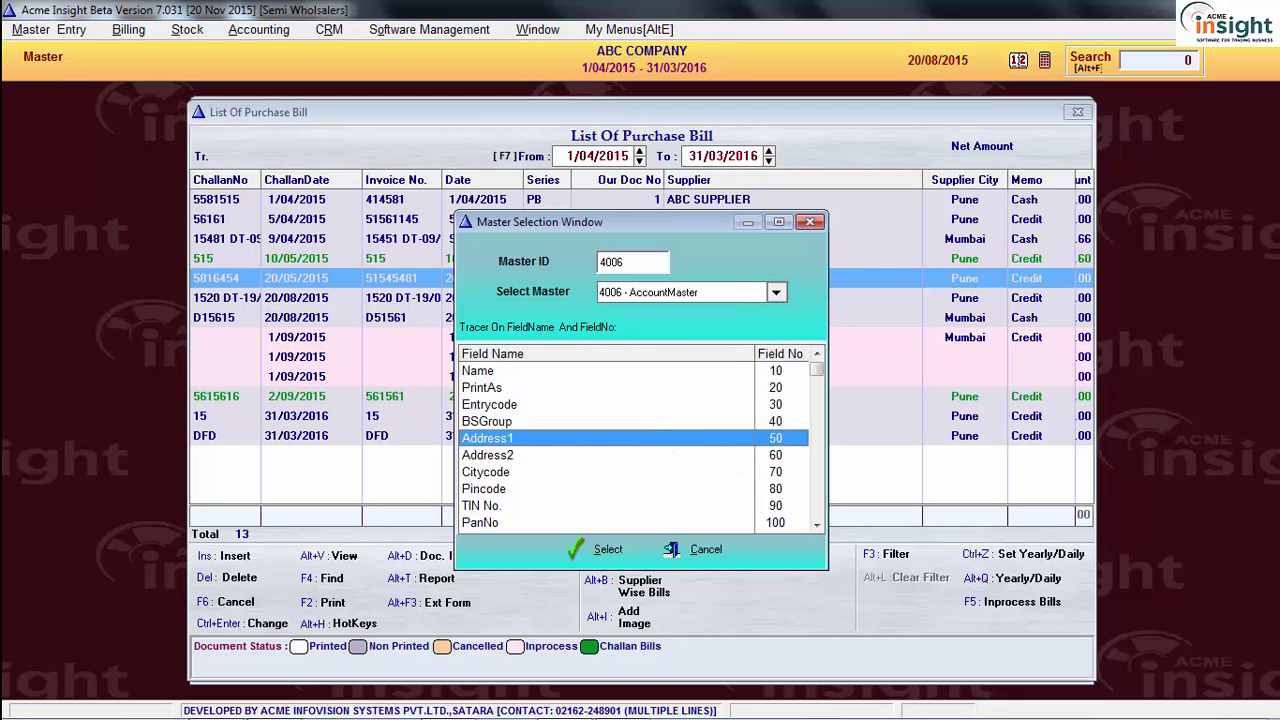
text(560)
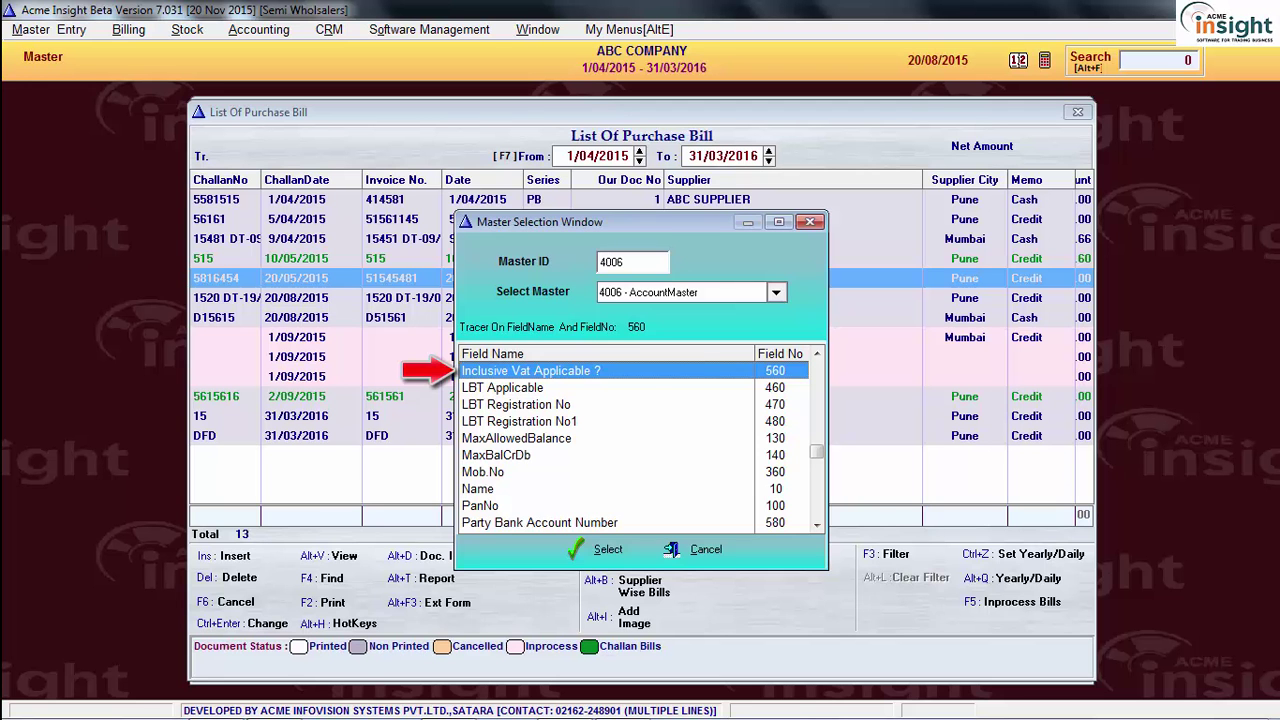
key(Return)
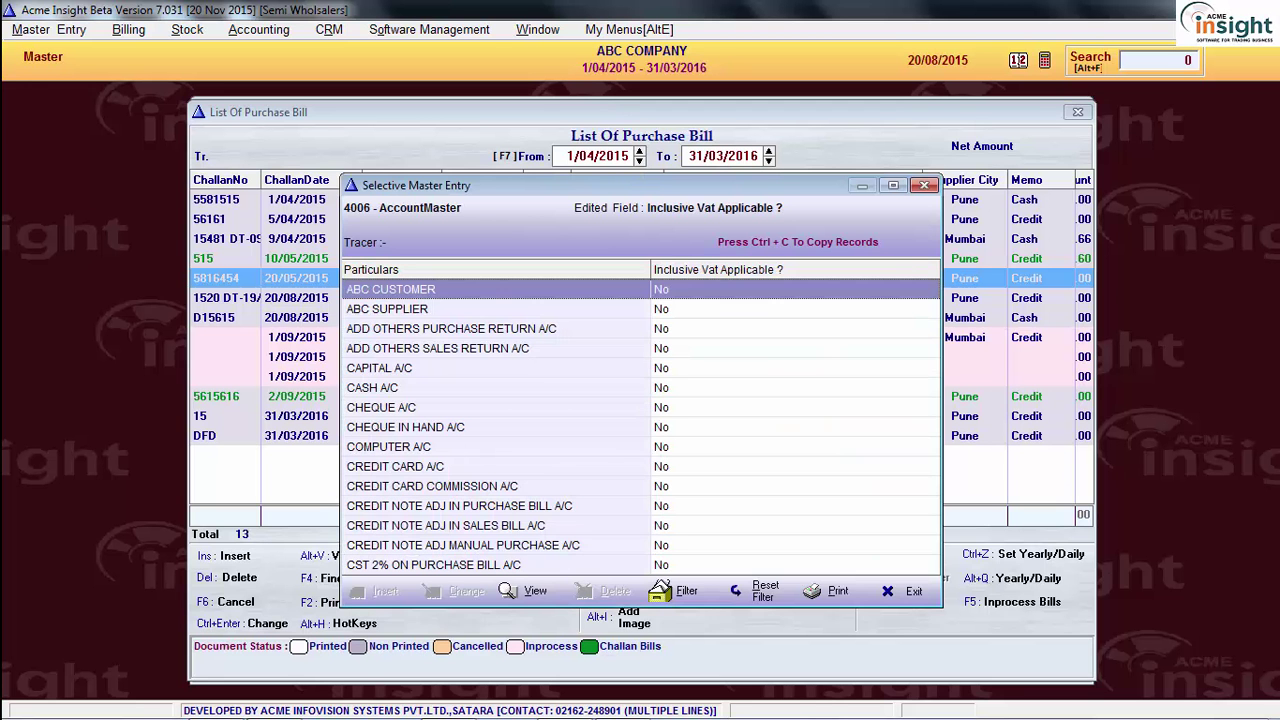
Set Inclusive Vat Applicable ? to Yes for ABC SUPPLIER
key(Down)
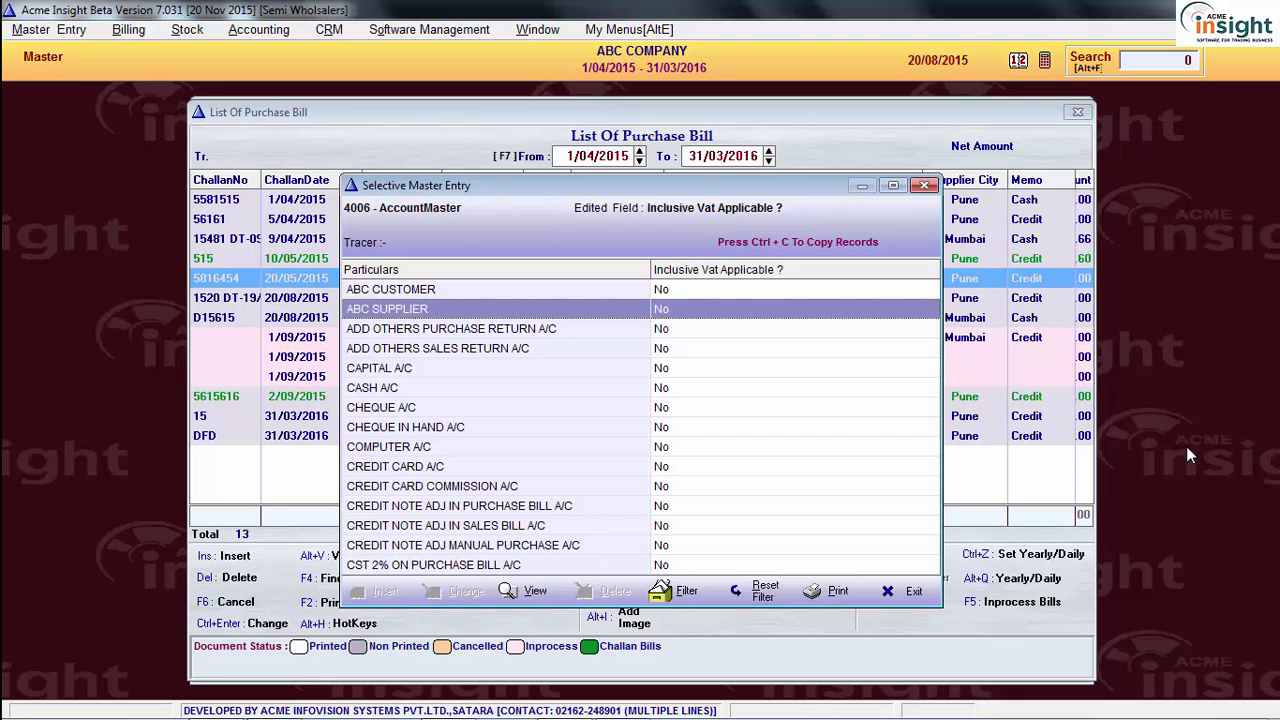
click(607, 309)
key(Return)
key(Down)
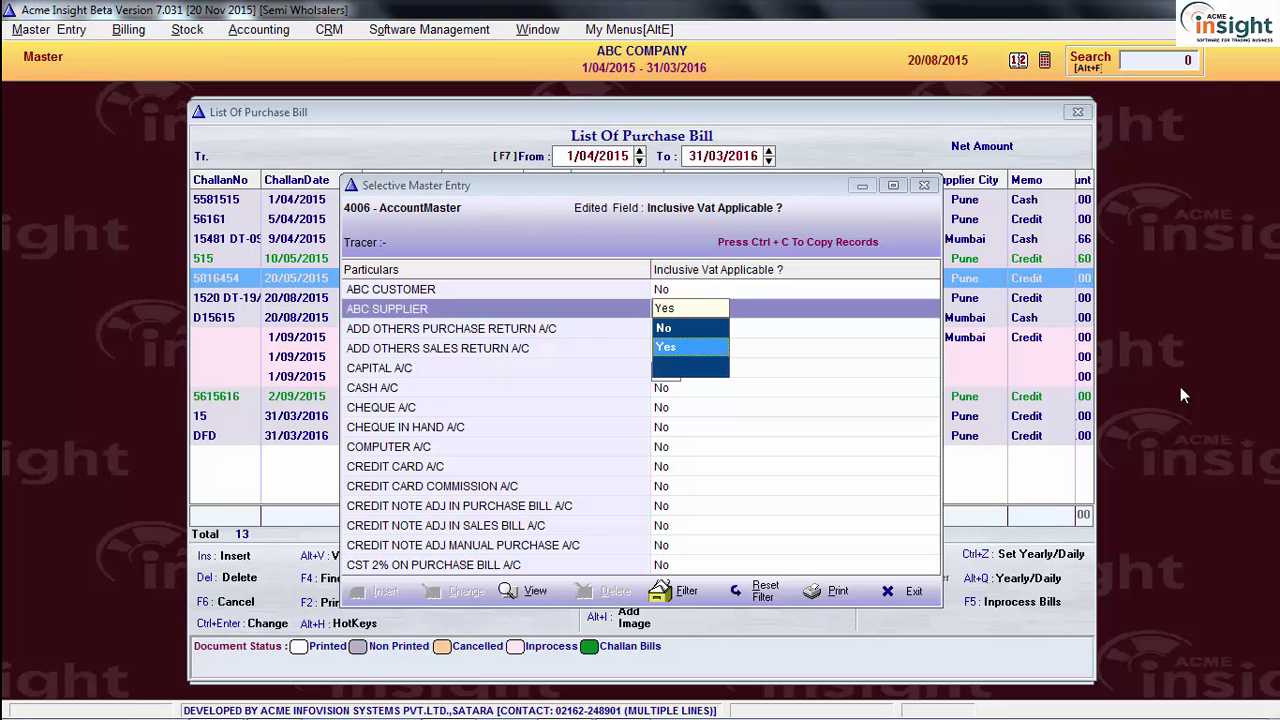
key(Return)
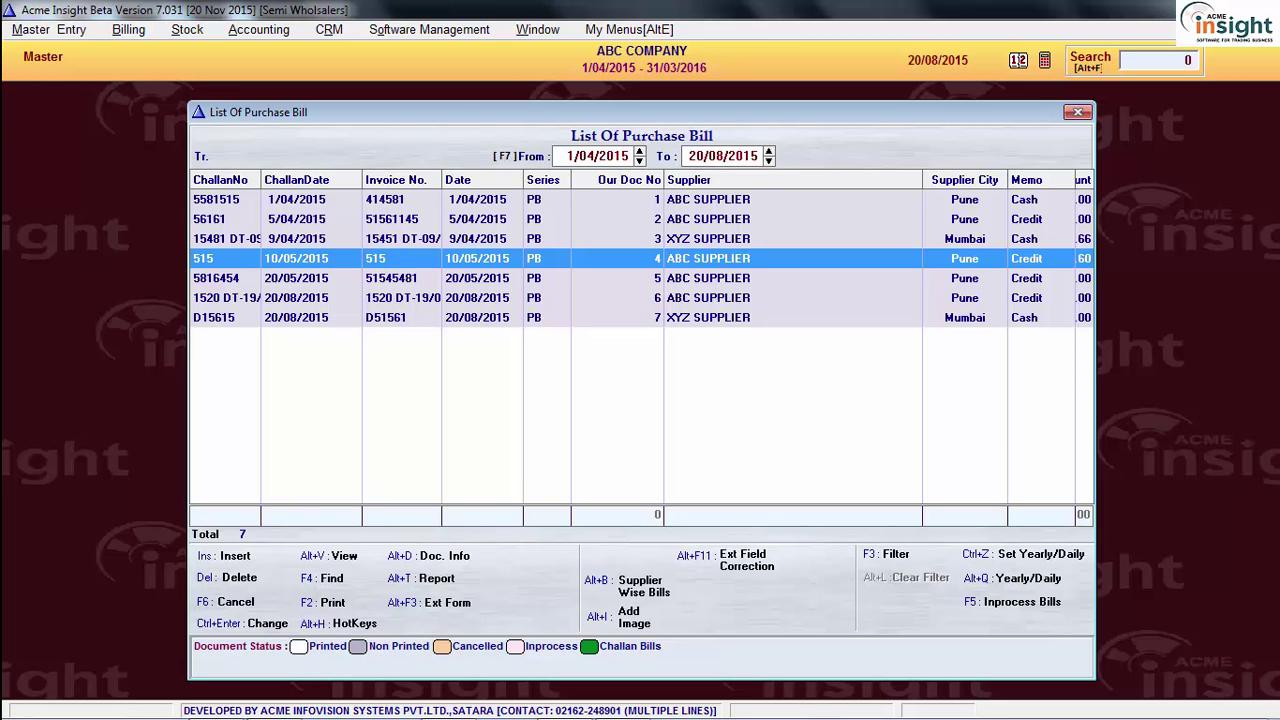
Open the ABC SUPPLIER purchase bill with Our Doc No 4, dated 10/05/2015, for changing
key(Down)
key(Down)
key(Up)
key(Up)
key(ctrl+Return)
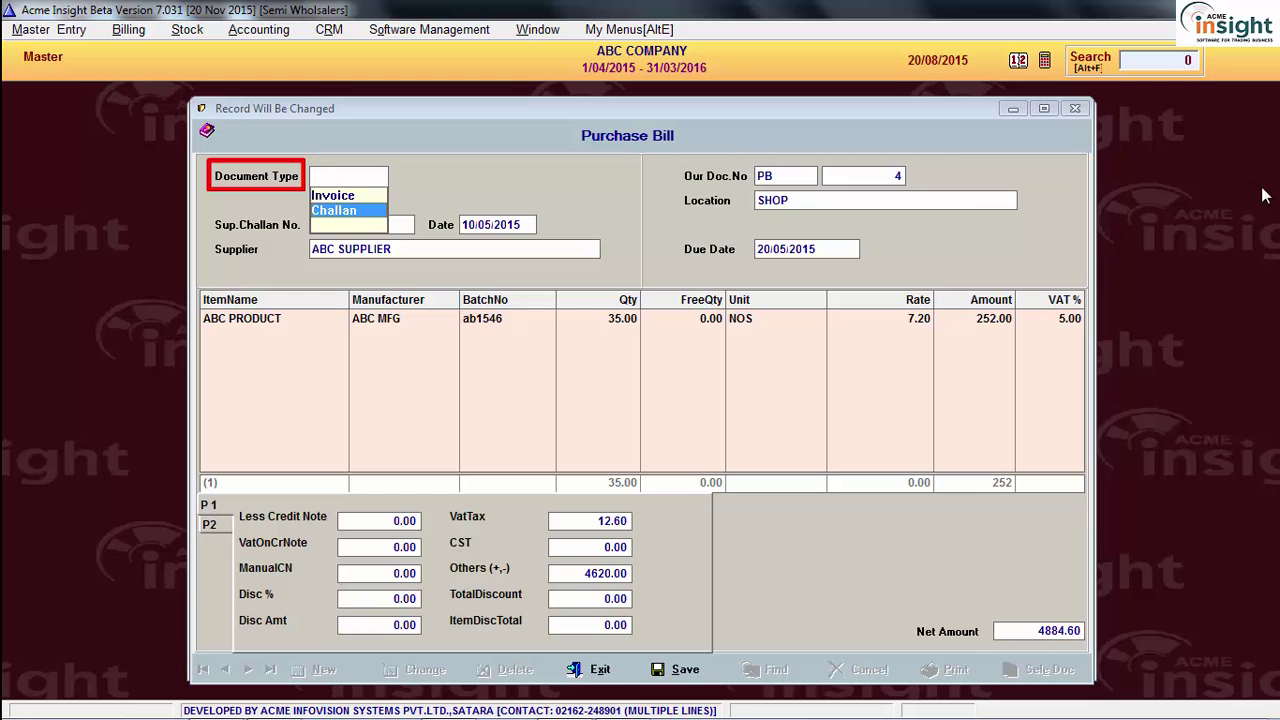
Change the purchase bill's document type to Invoice and save the bill
click(356, 197)
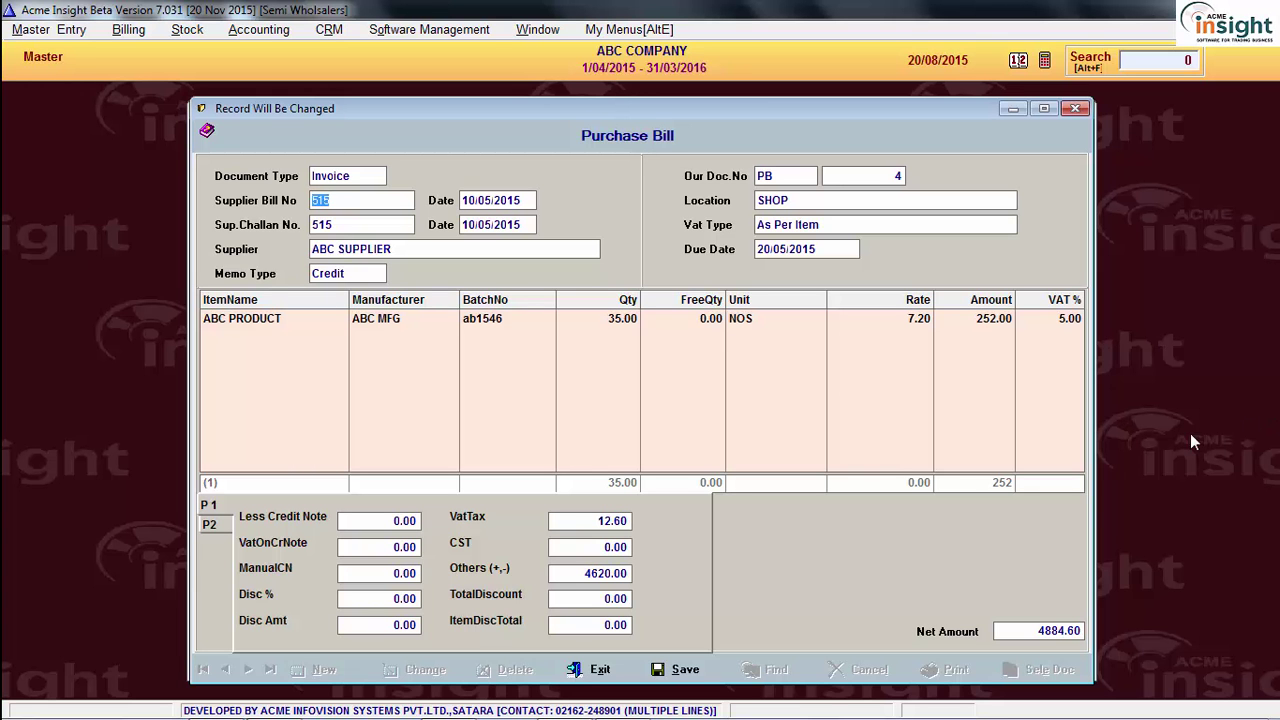
click(912, 333)
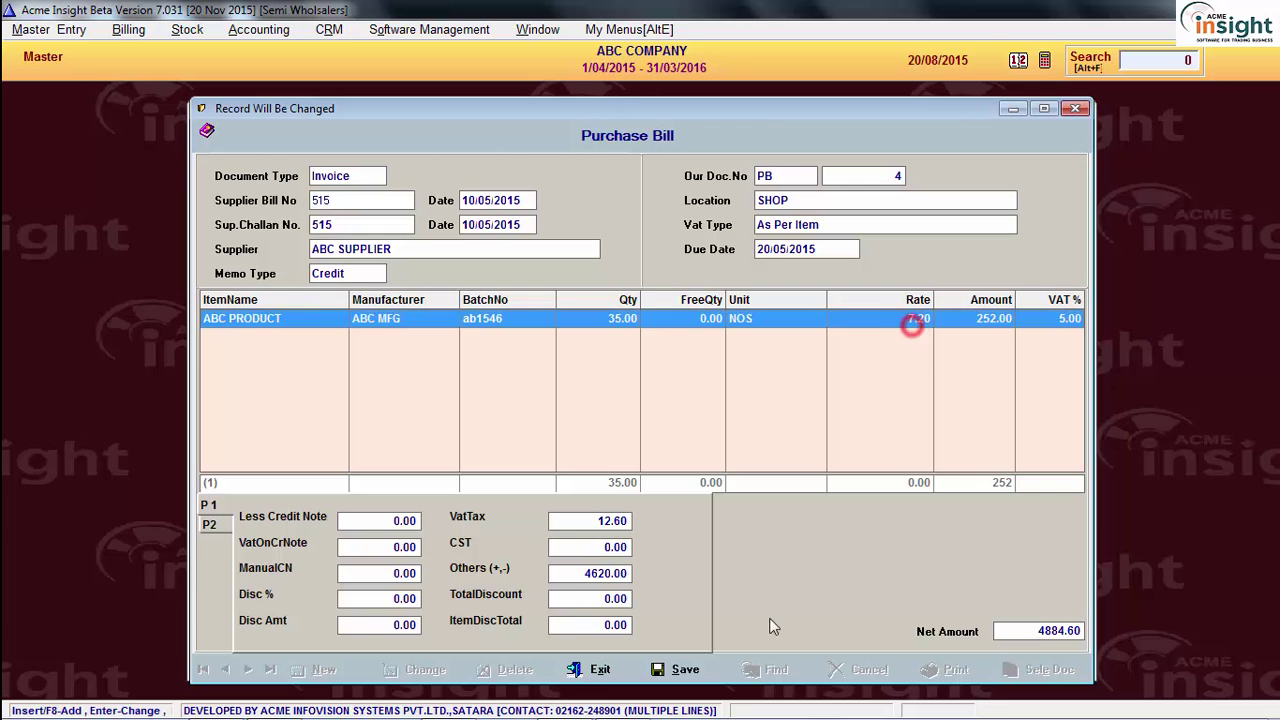
click(665, 669)
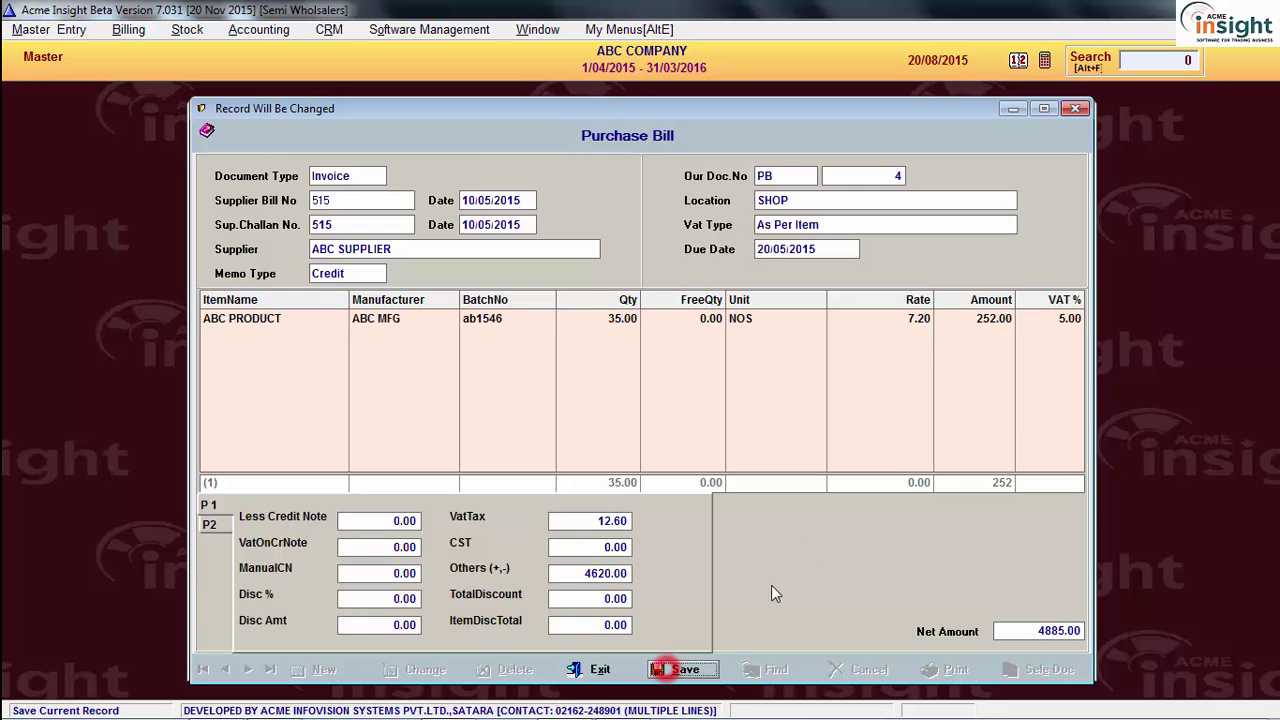
click(685, 669)
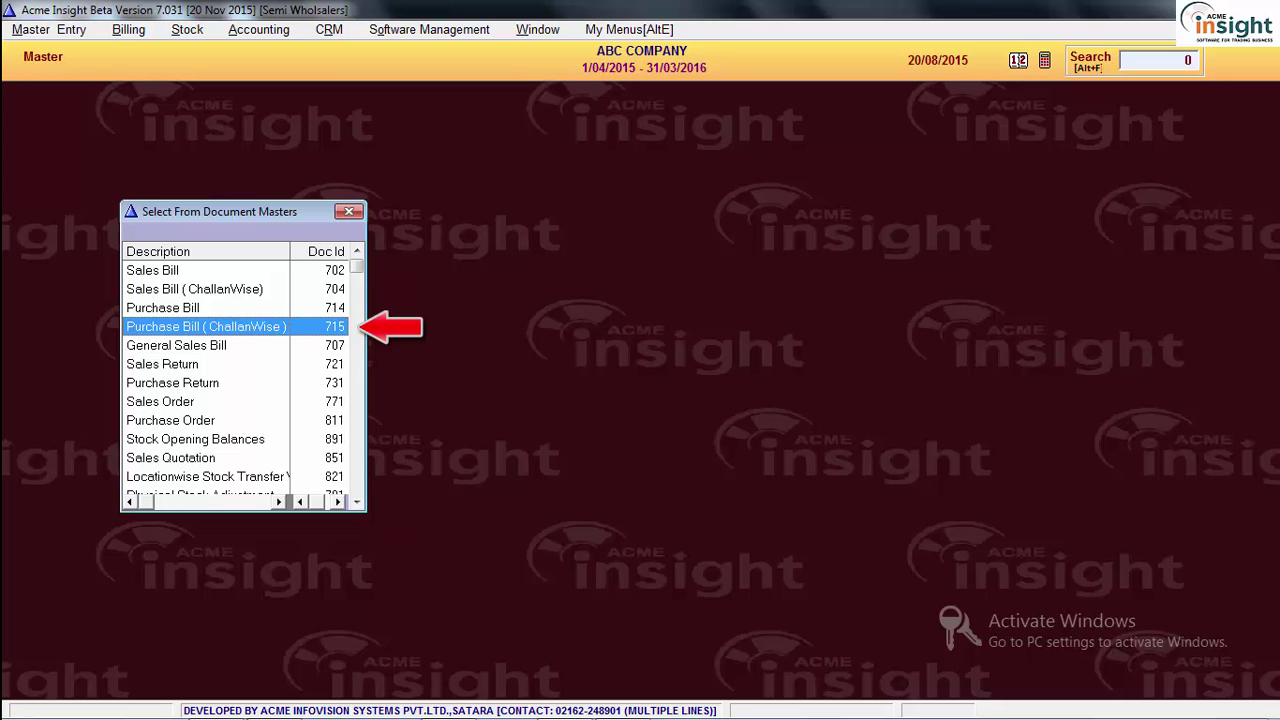
Start a new Purchase Bill ( ChallanWise ) record, enter supplier bill number 561561 and fill in its date
key(Return)
key(Insert)
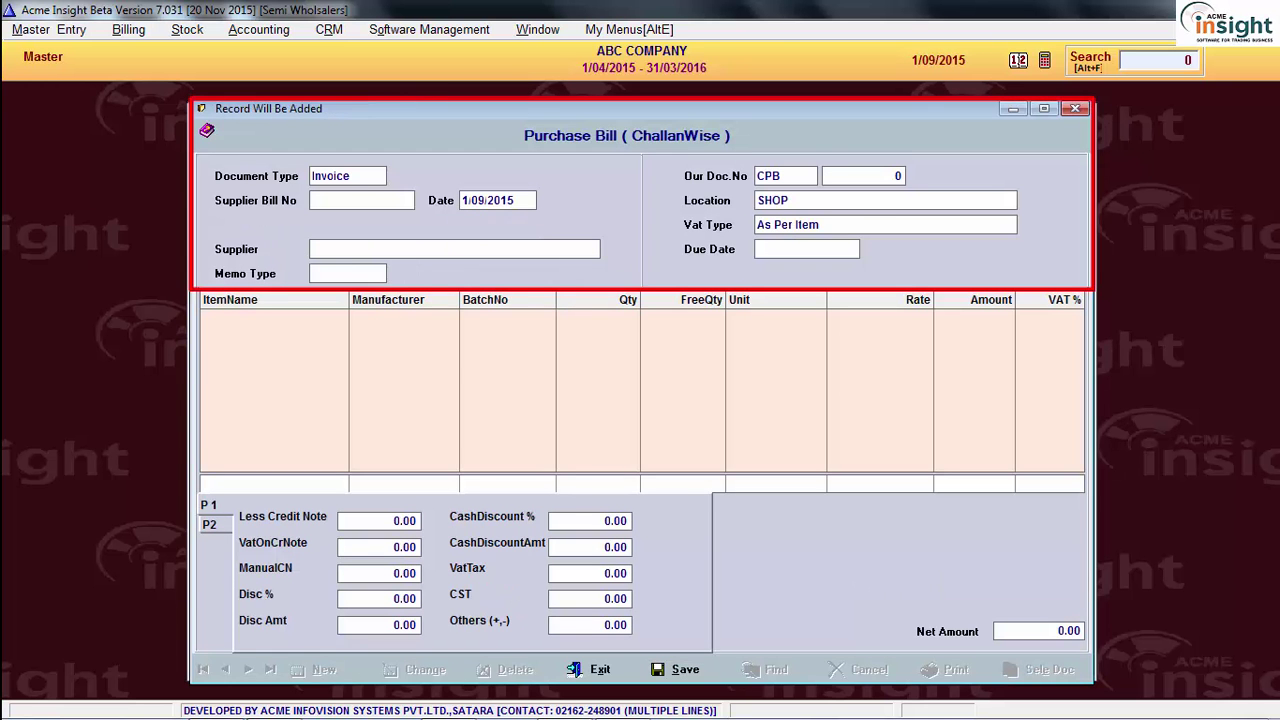
text(561561)
key(Return)
key(Return)
key(Escape)
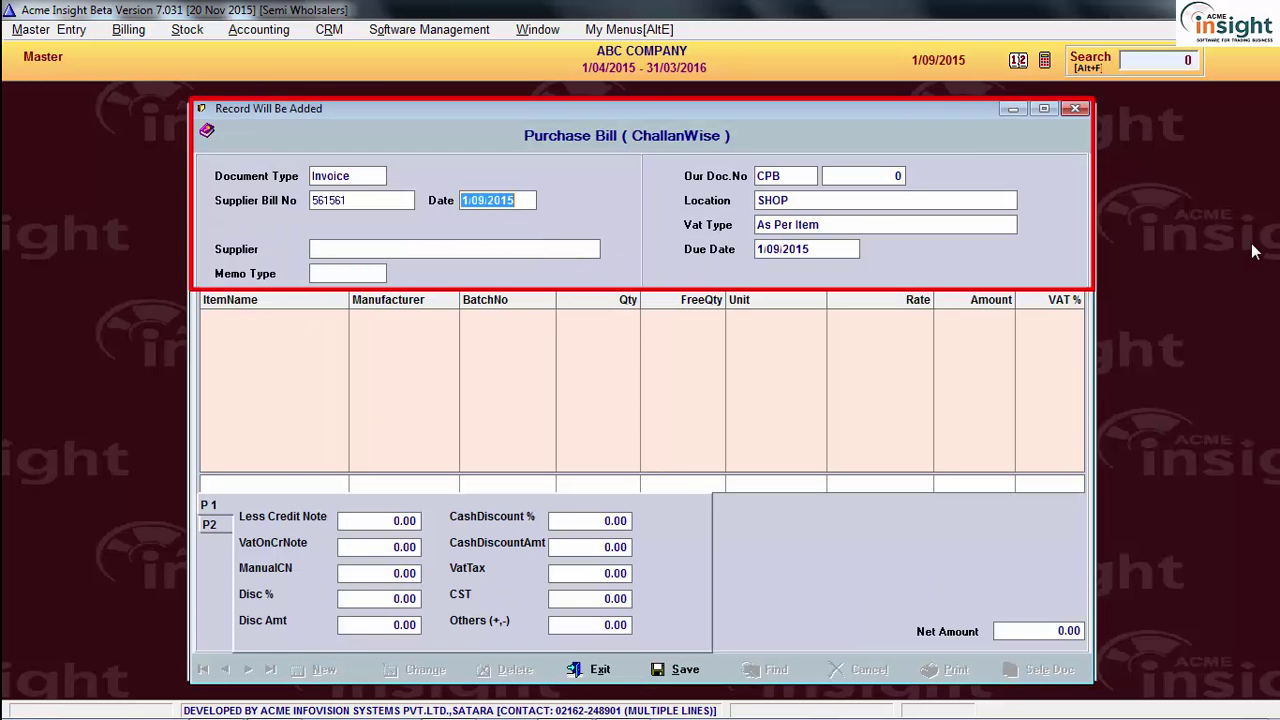
text(2/8)
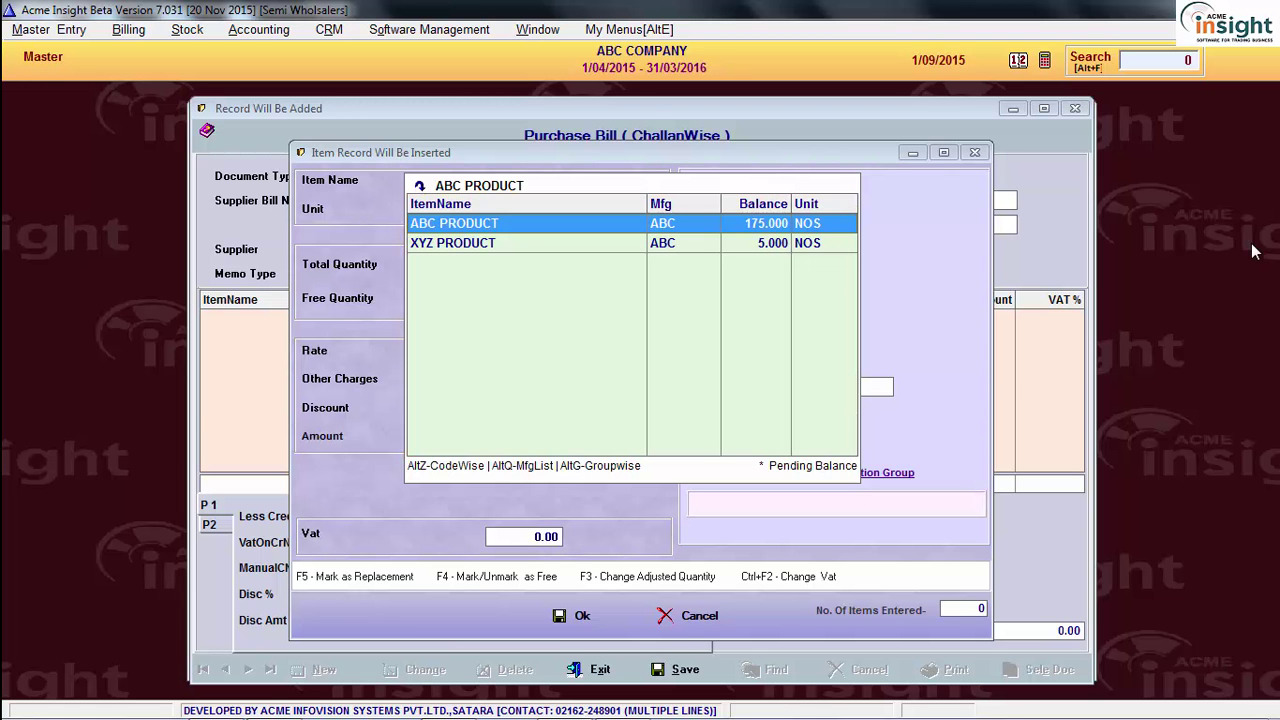
Choose ABC PRODUCT, adjust a quantity of 40 against pending challan 5615616 and try selecting all its pending challans
key(Return)
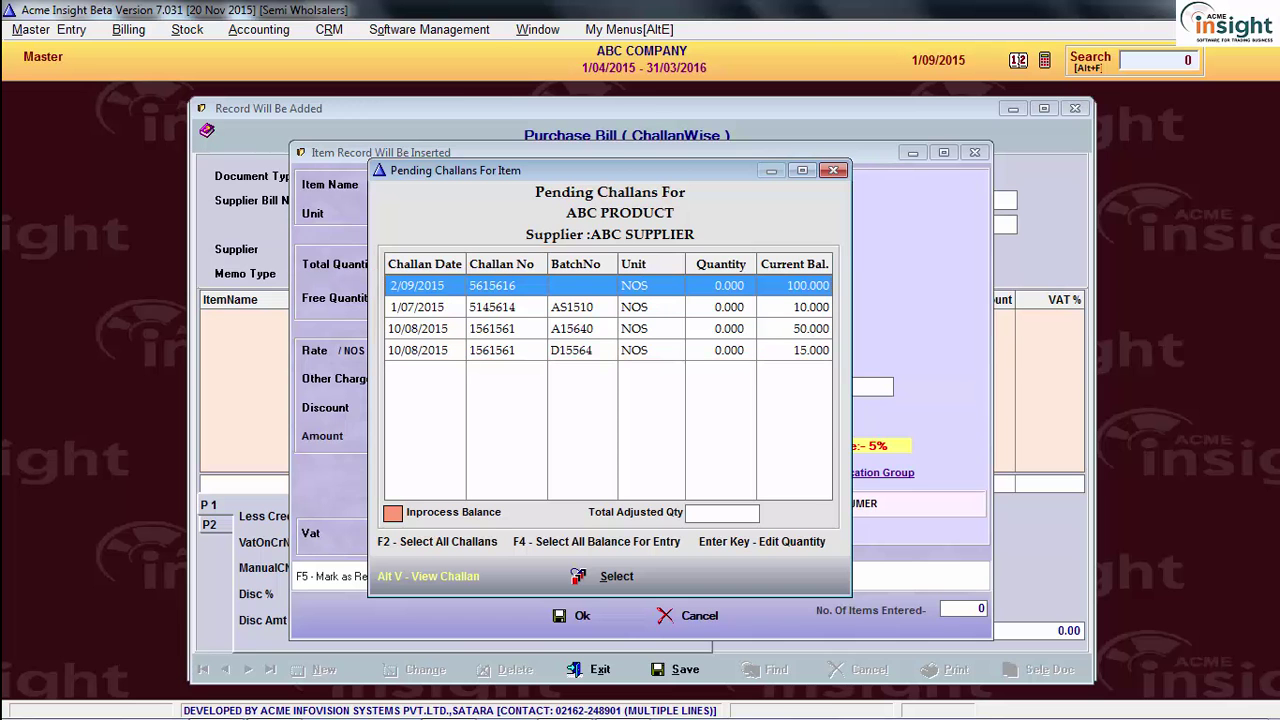
key(Return)
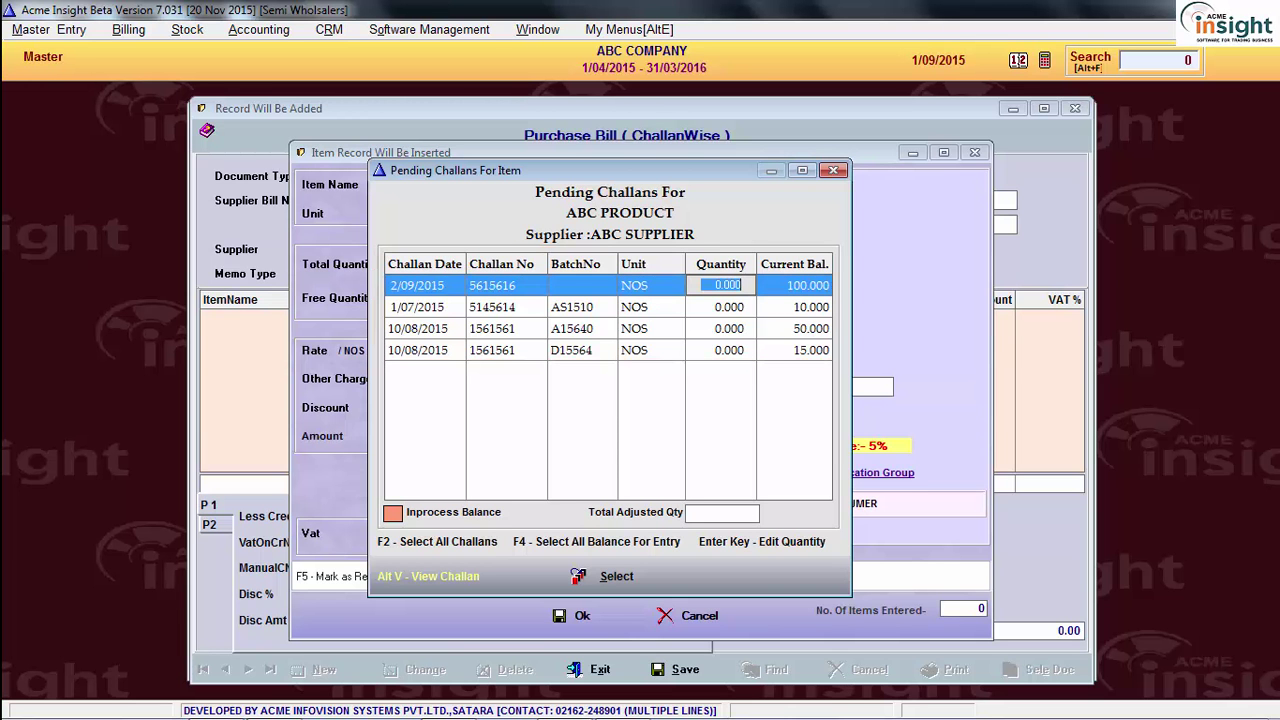
text(40)
key(Return)
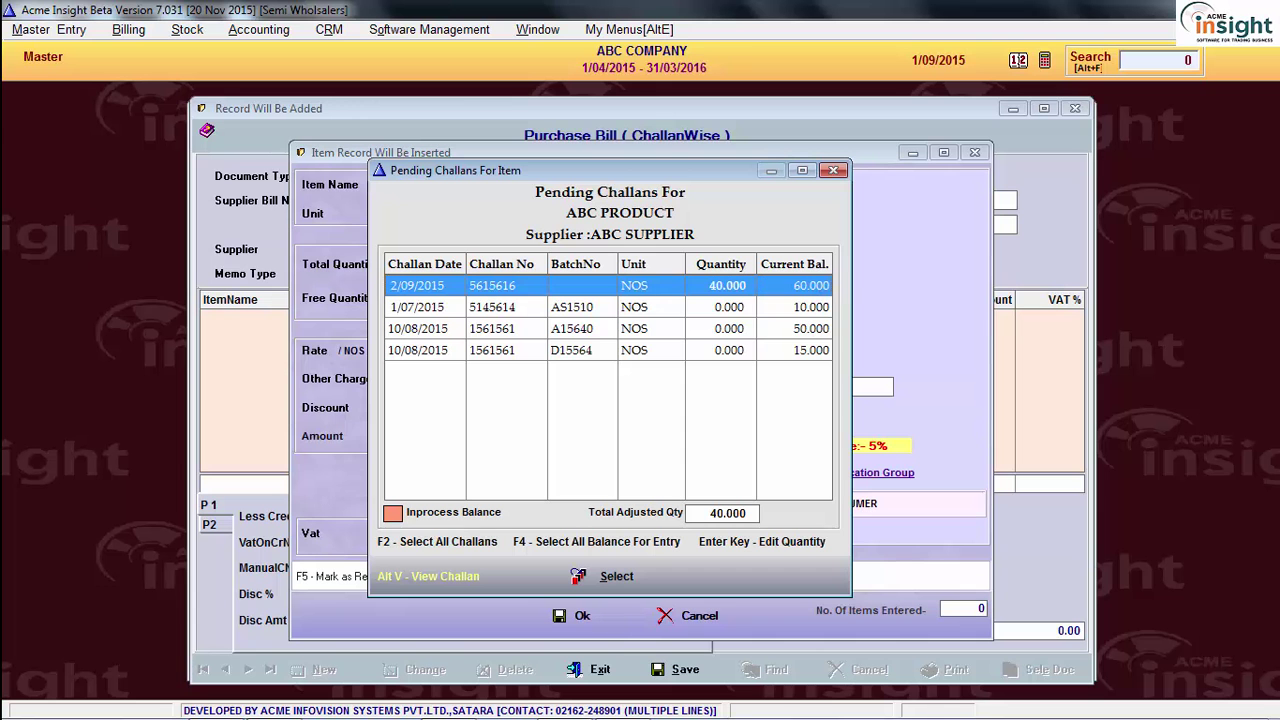
click(729, 307)
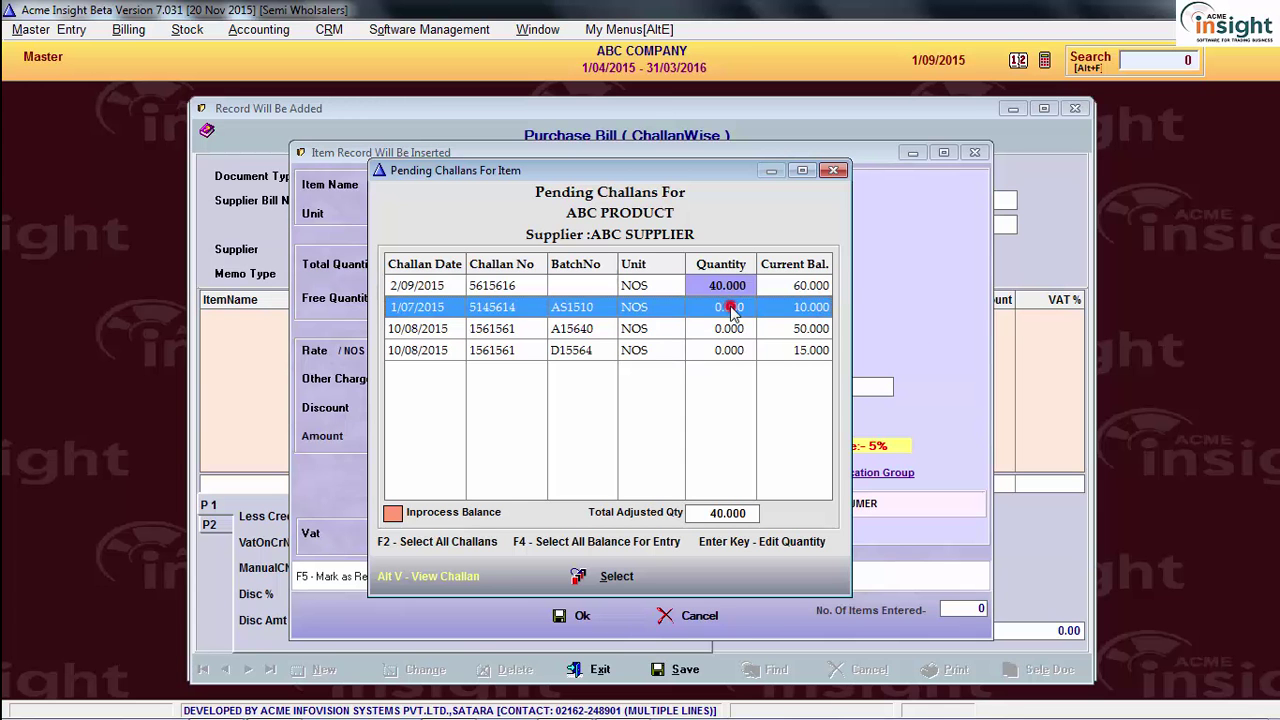
key(F2)
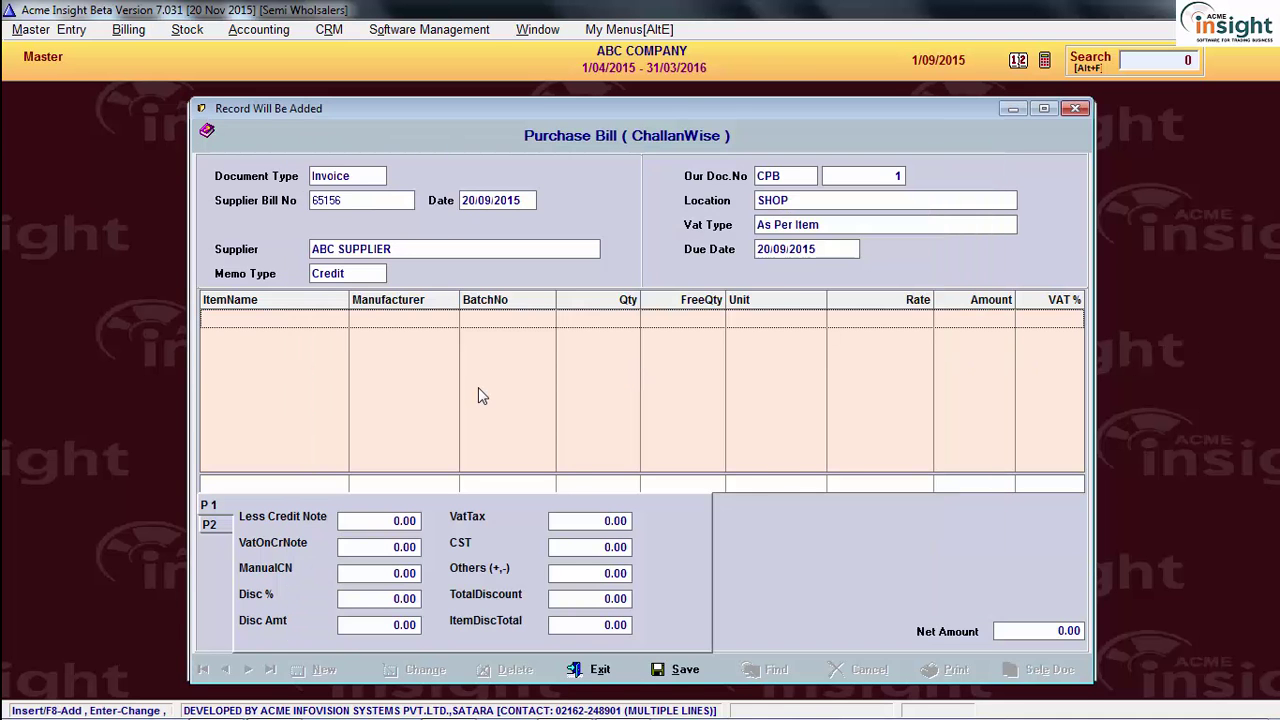
Add ABC PRODUCT to the bill and take the full balance of challan 5615616 and challan 1561561, batch A15640
key(Insert)
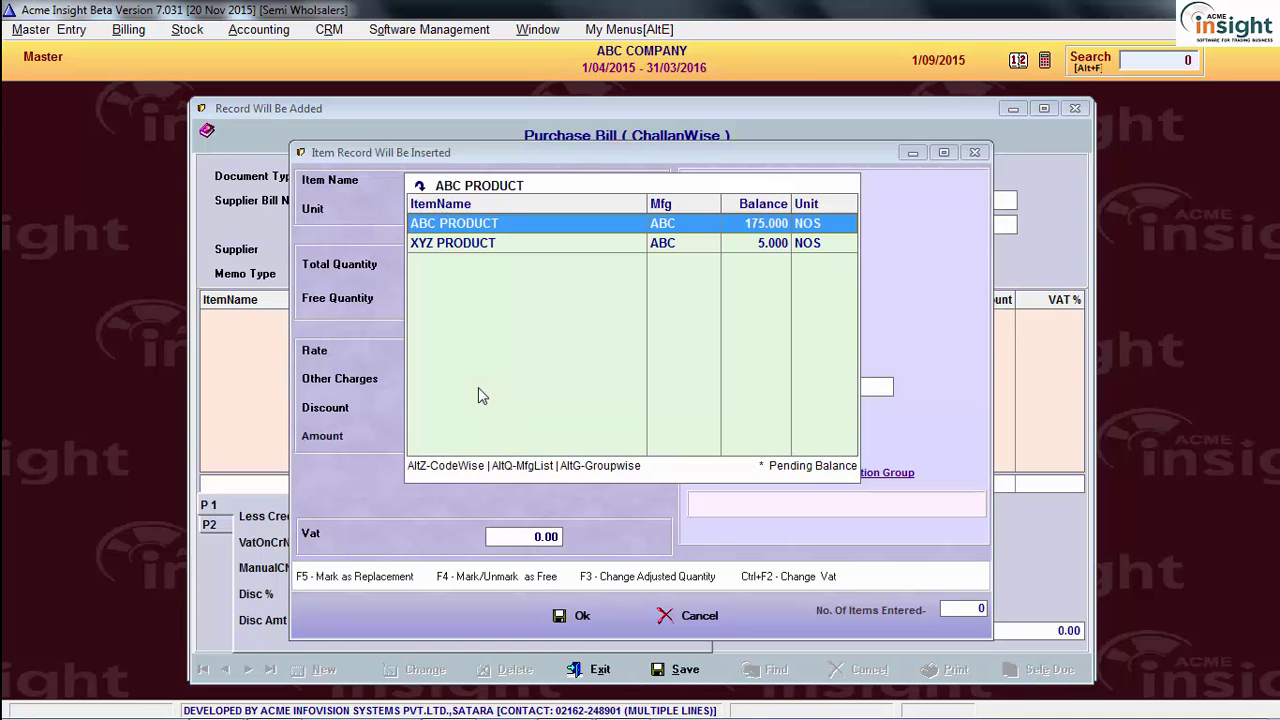
key(Return)
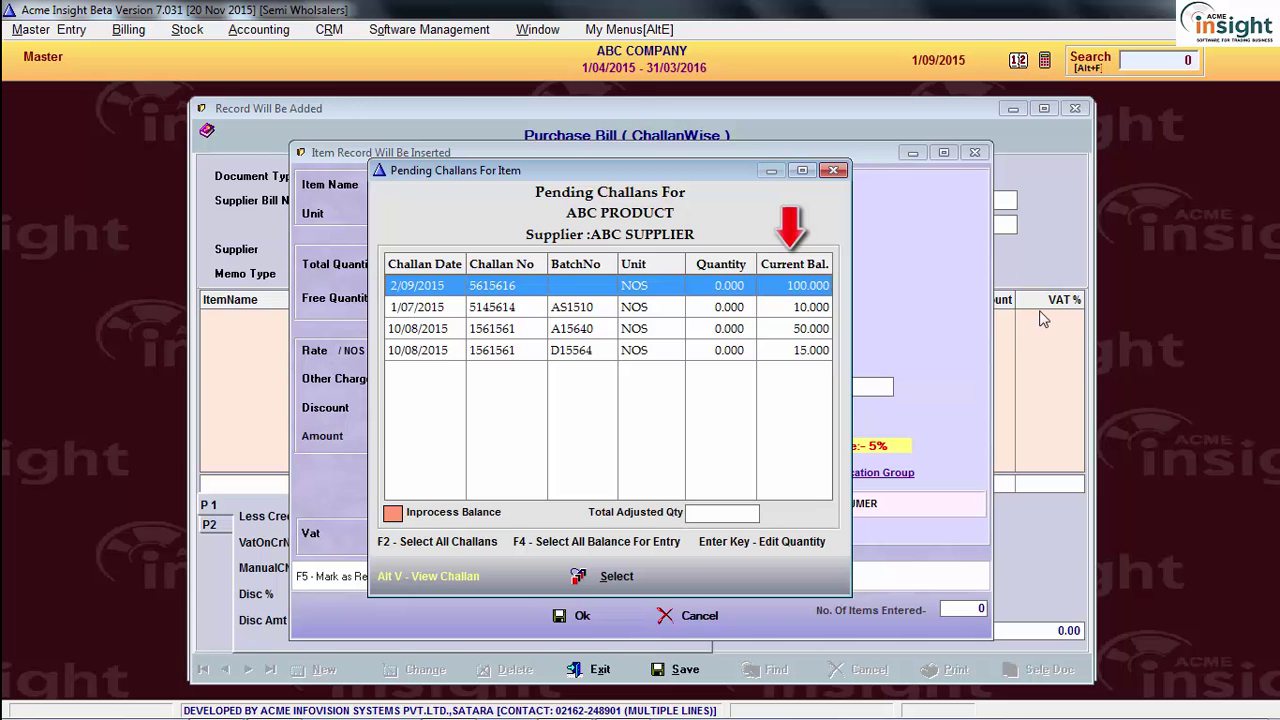
key(F4)
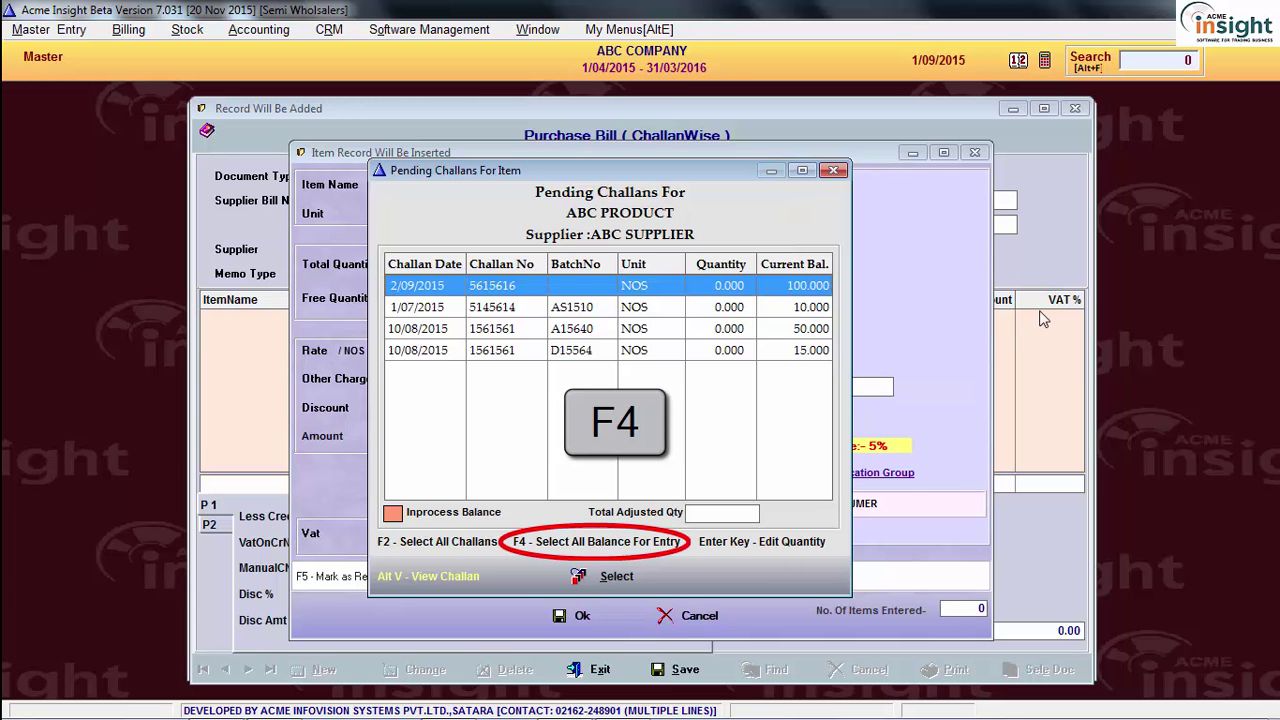
key(Down)
key(F4)
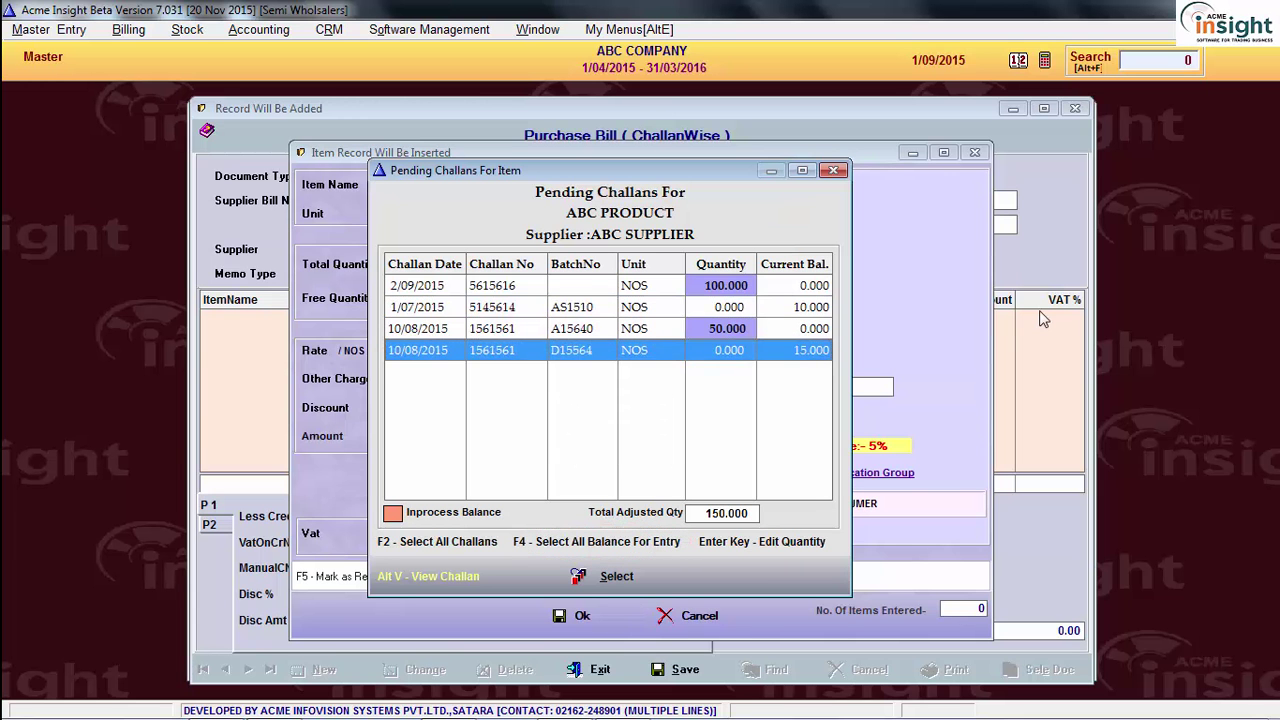
Set the adjusted quantity of challan 1561561, batch A15640, to 40
key(Up)
key(Up)
key(Up)
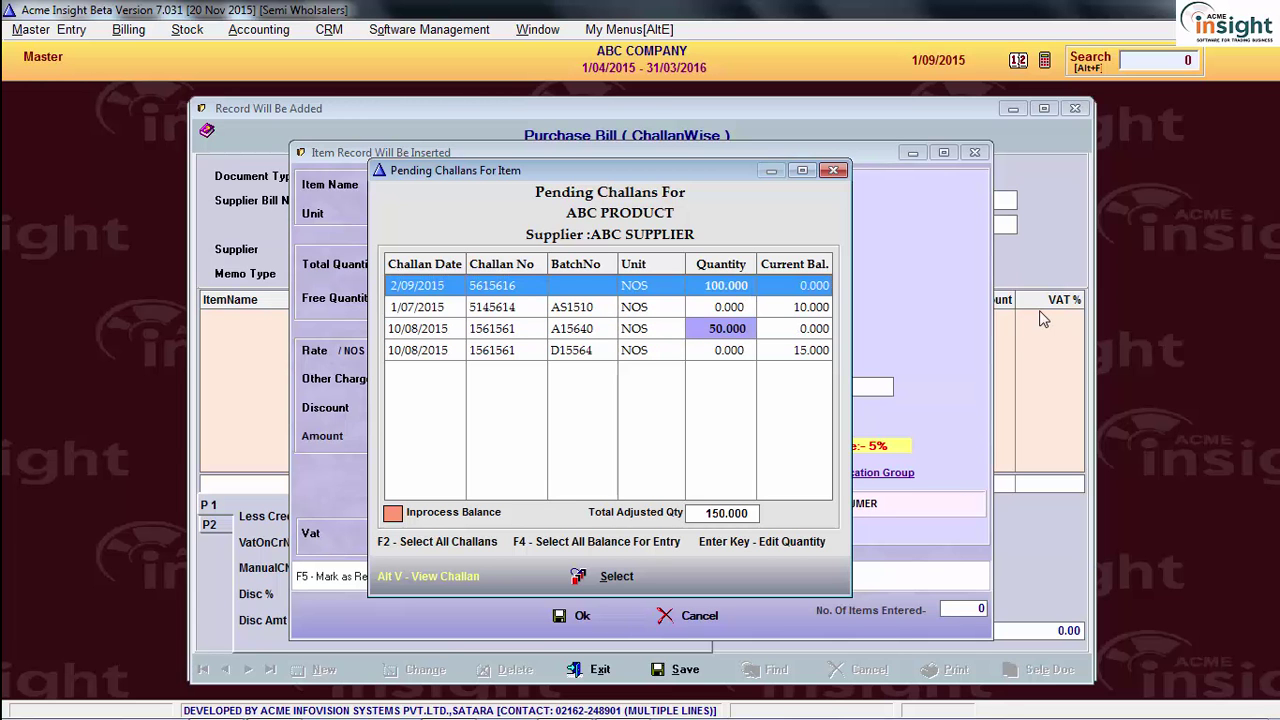
key(Down)
key(Down)
key(Return)
text(40)
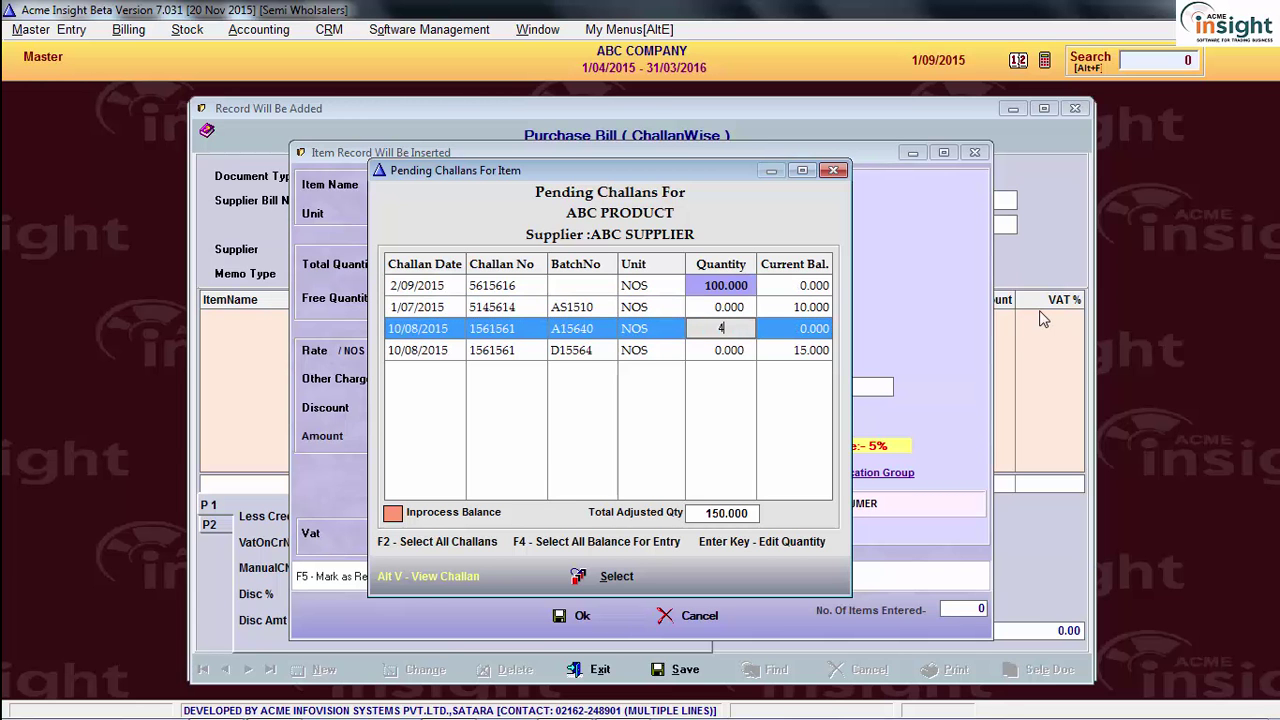
key(Return)
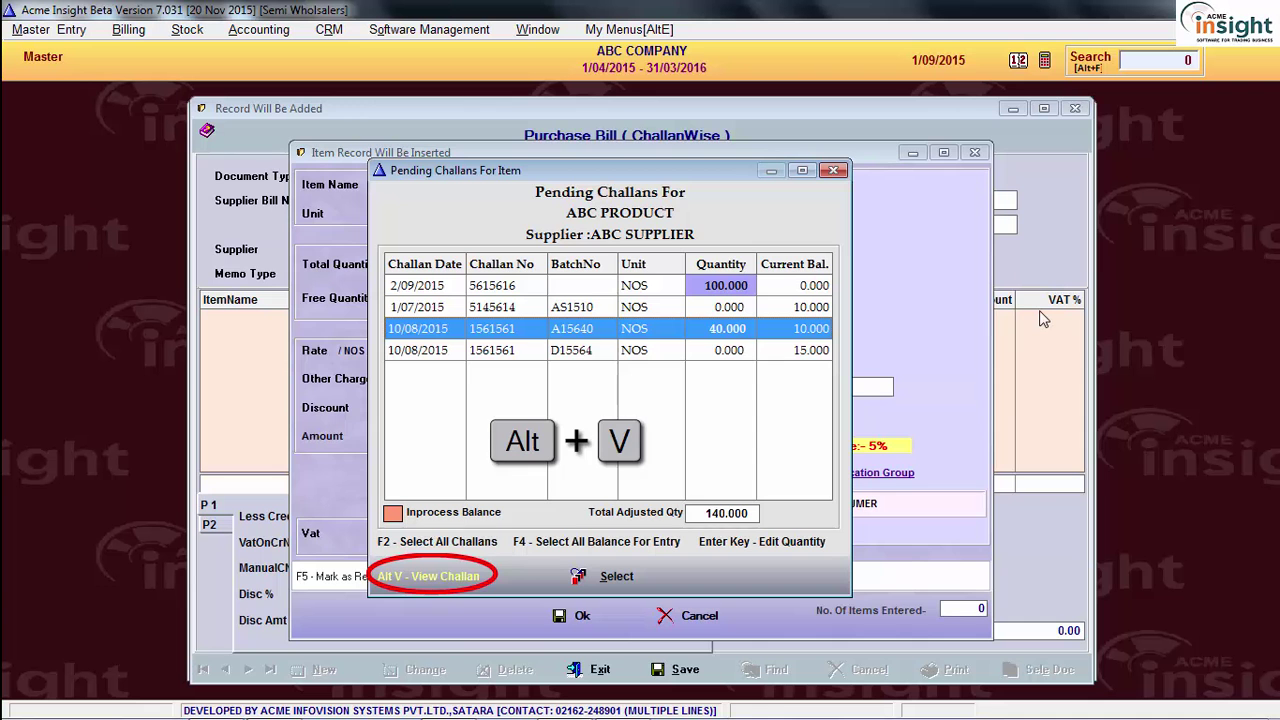
View the delivery challan behind the batch A15640 entry and return to the pending challans
key(alt+v)
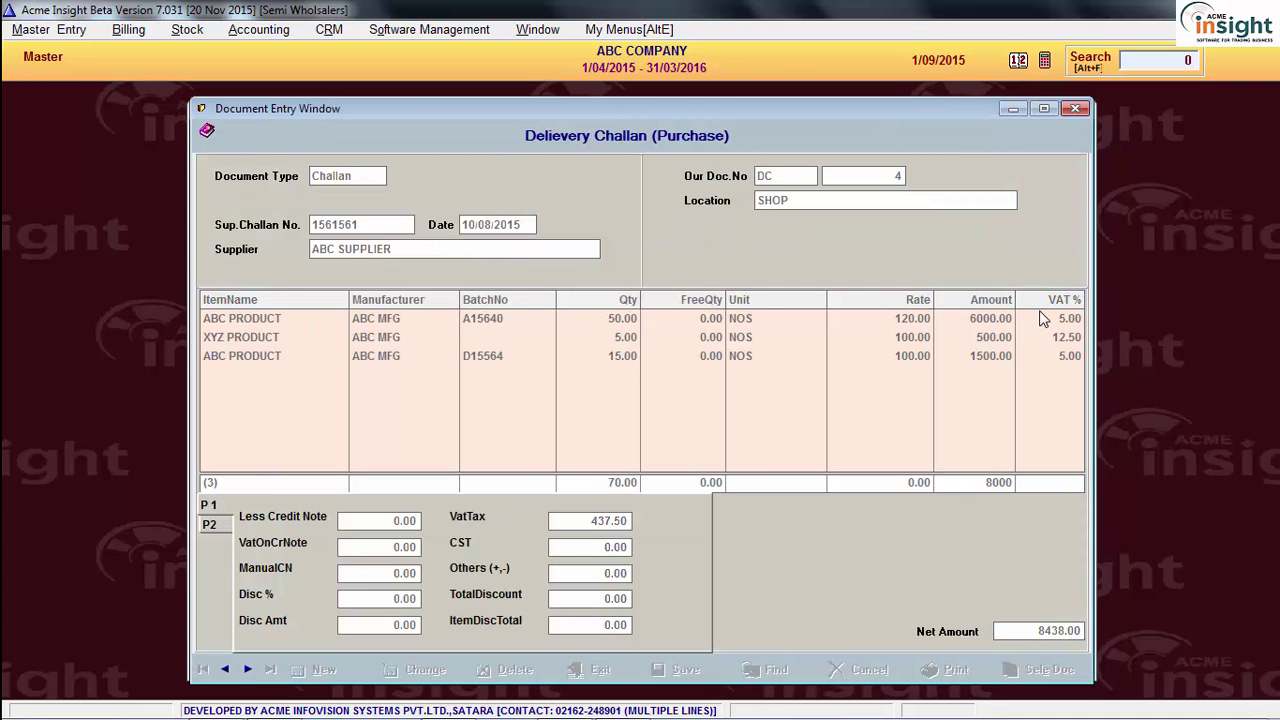
key(Escape)
key(Up)
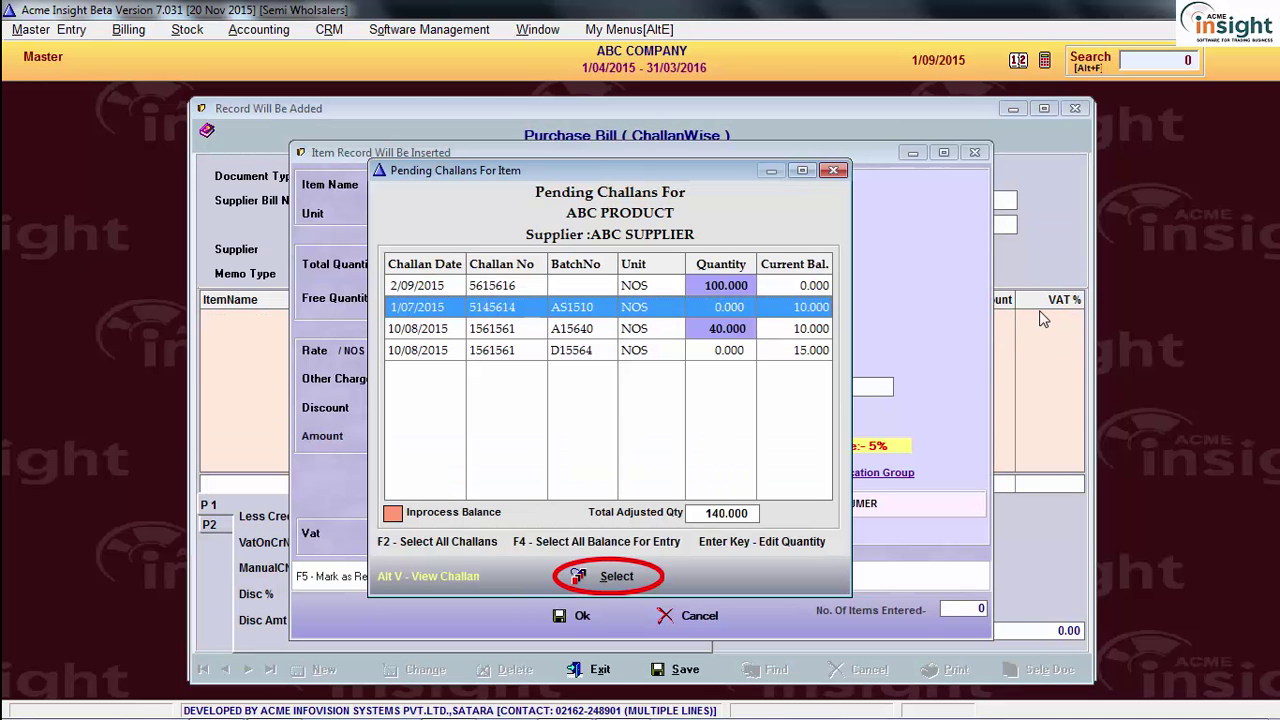
Accept the adjusted challans and enter ABC PRODUCT in the bill at a rate of 100
click(608, 577)
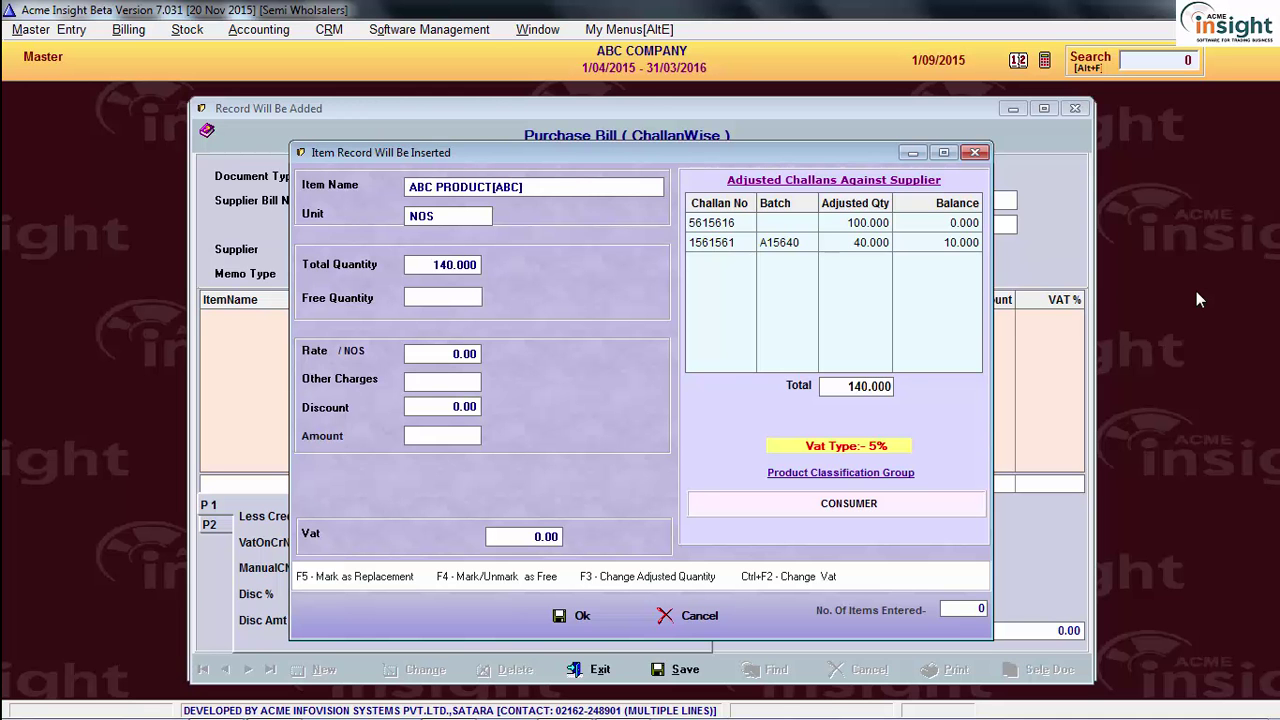
key(Return)
text(100)
key(Return)
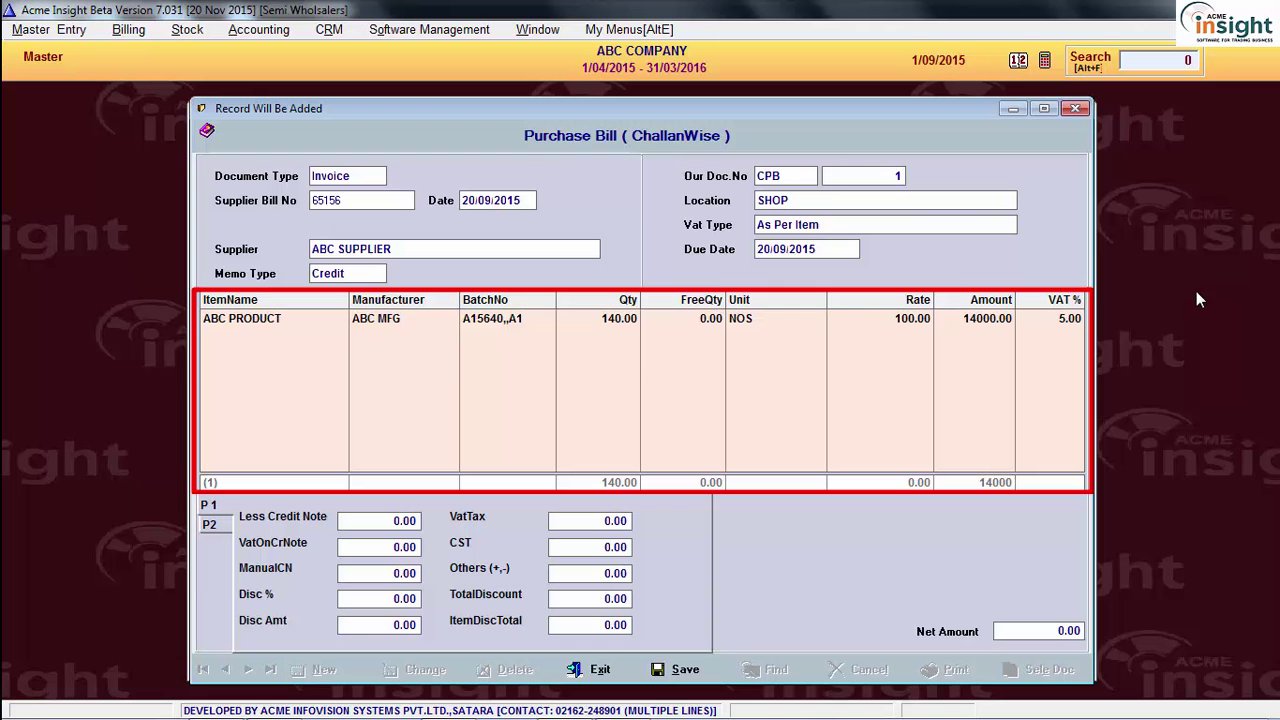
Open the supplier's pending challans list and try marking all ABC PRODUCT challans, challan DC-5145614 alone, and the batch D15564 entry
key(ctrl+c)
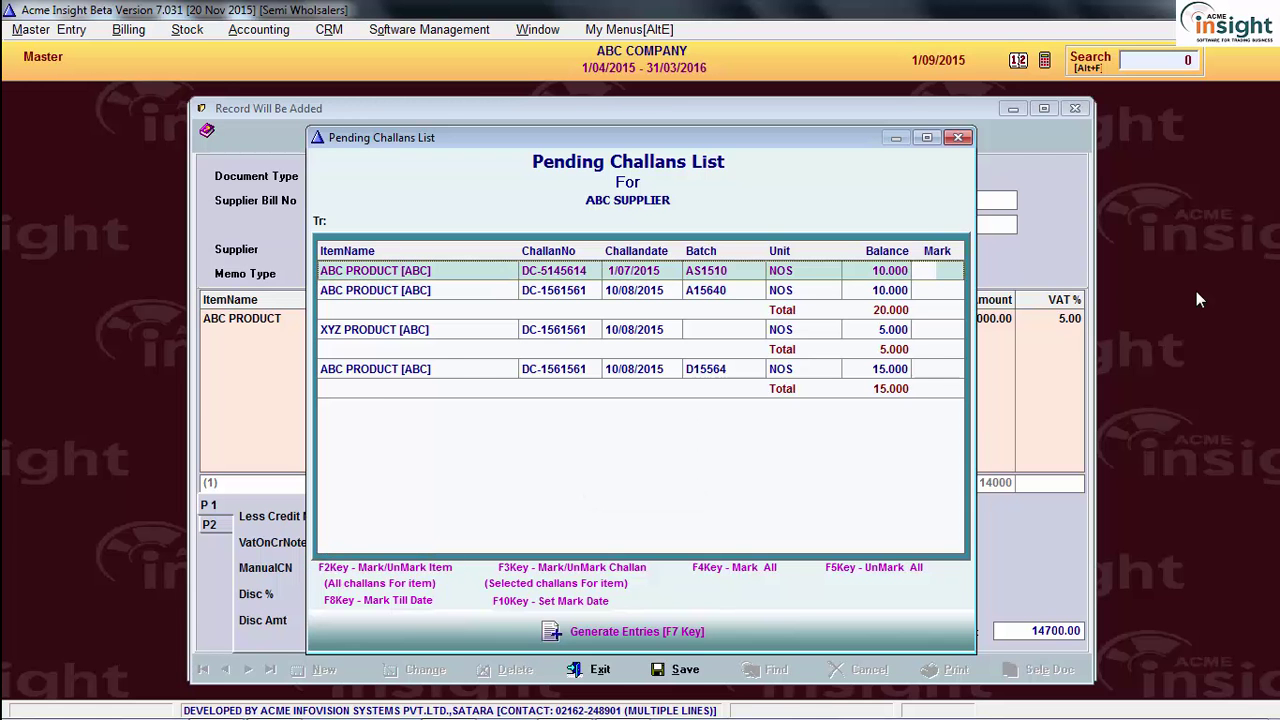
key(F2)
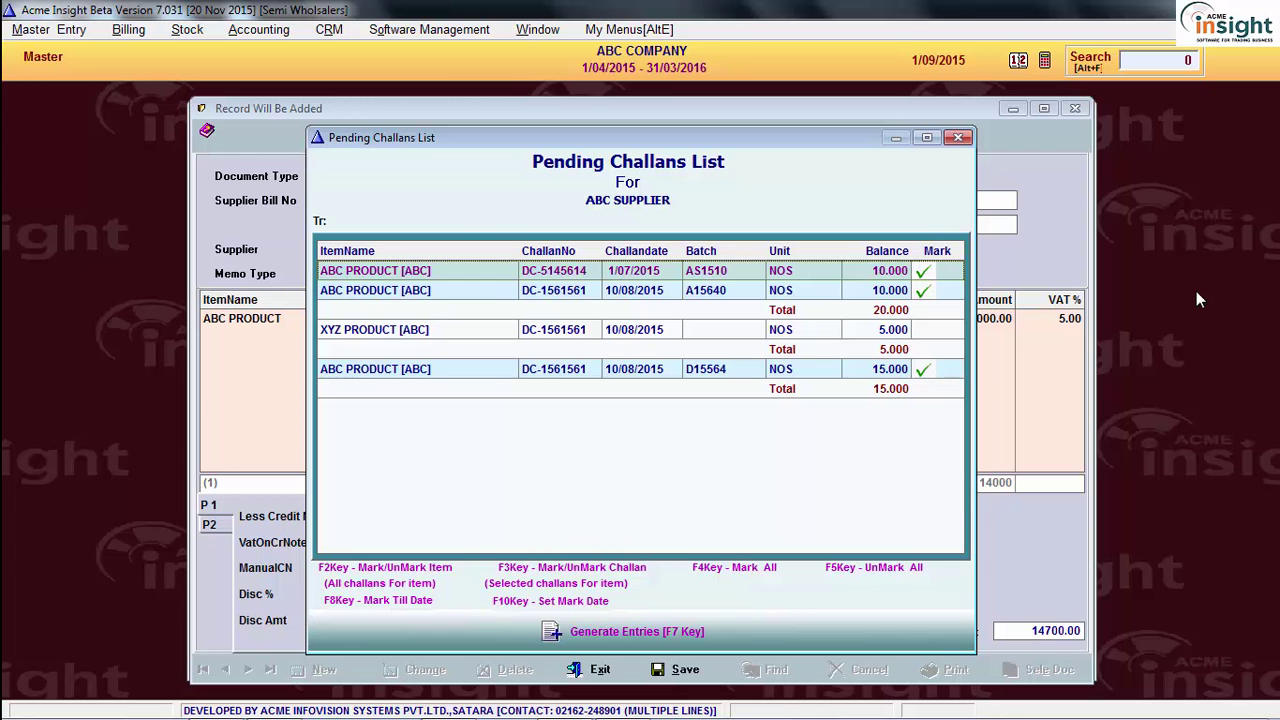
key(F3)
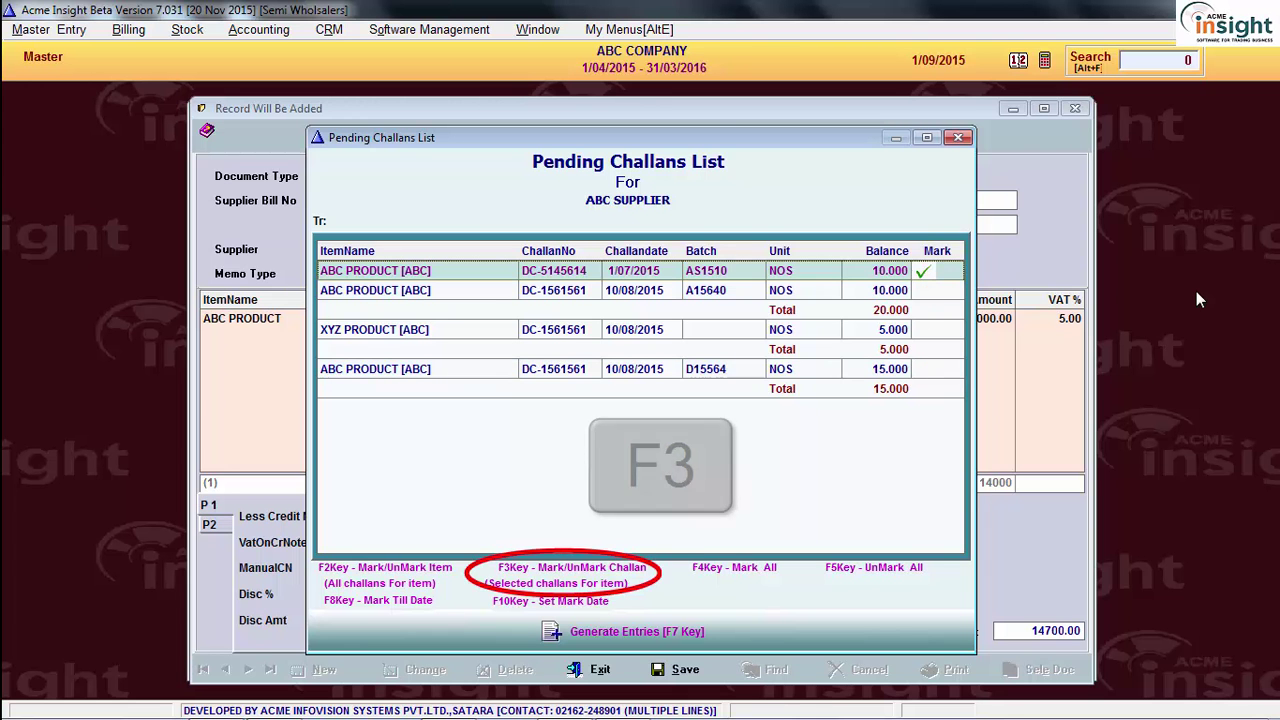
key(Down)
key(Down)
key(Down)
key(Down)
key(Down)
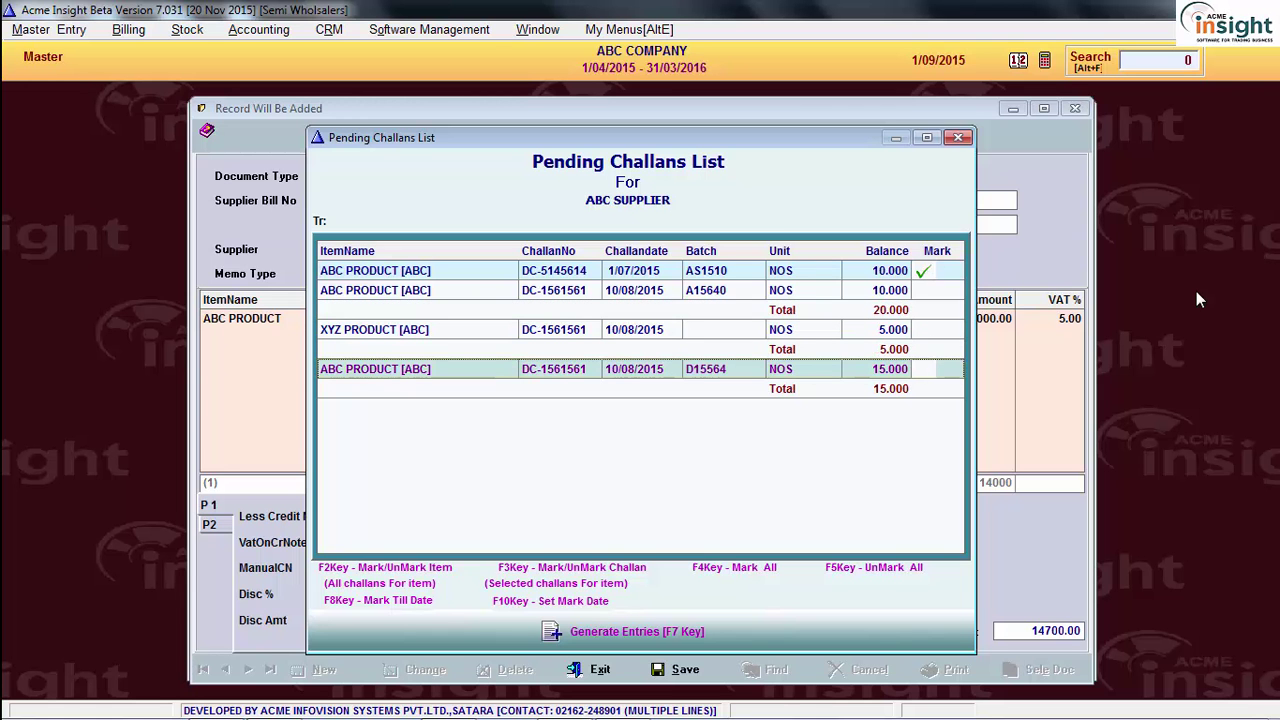
key(F2)
Mark all pending challans in the list at once and unmark them all again
key(Up)
key(Up)
key(Up)
key(Up)
key(Up)
key(F4)
key(Down)
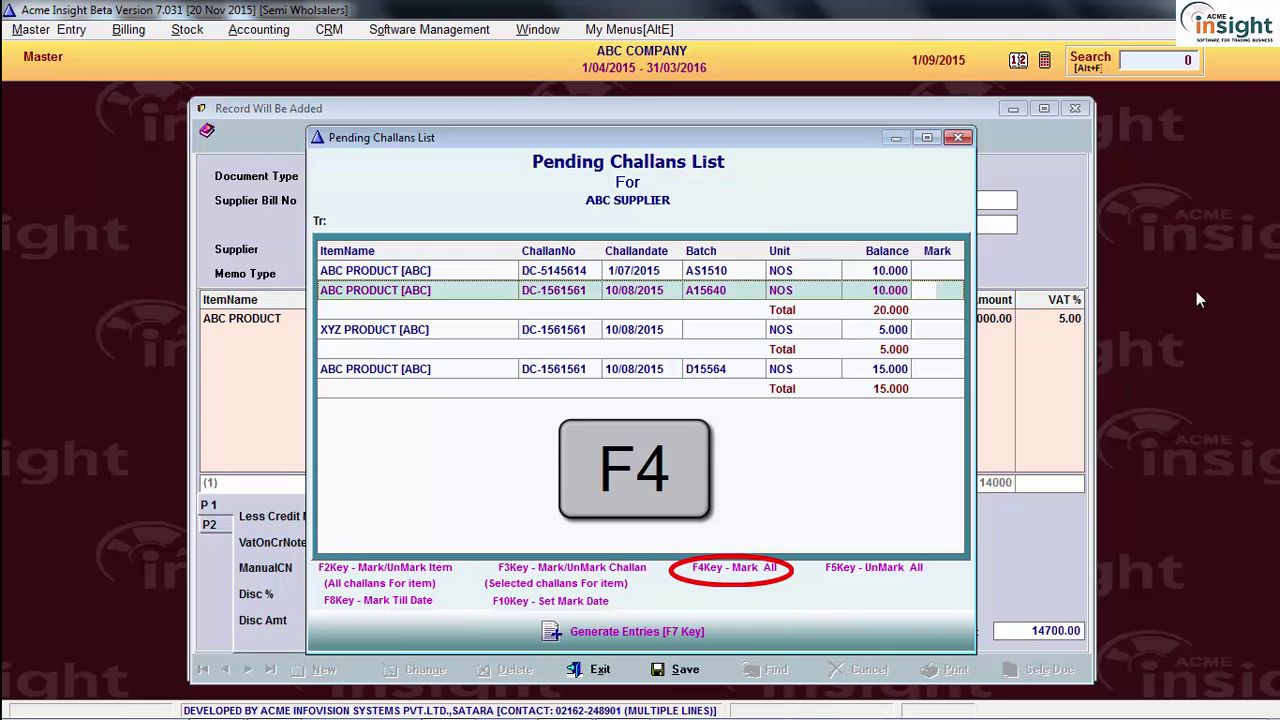
key(Up)
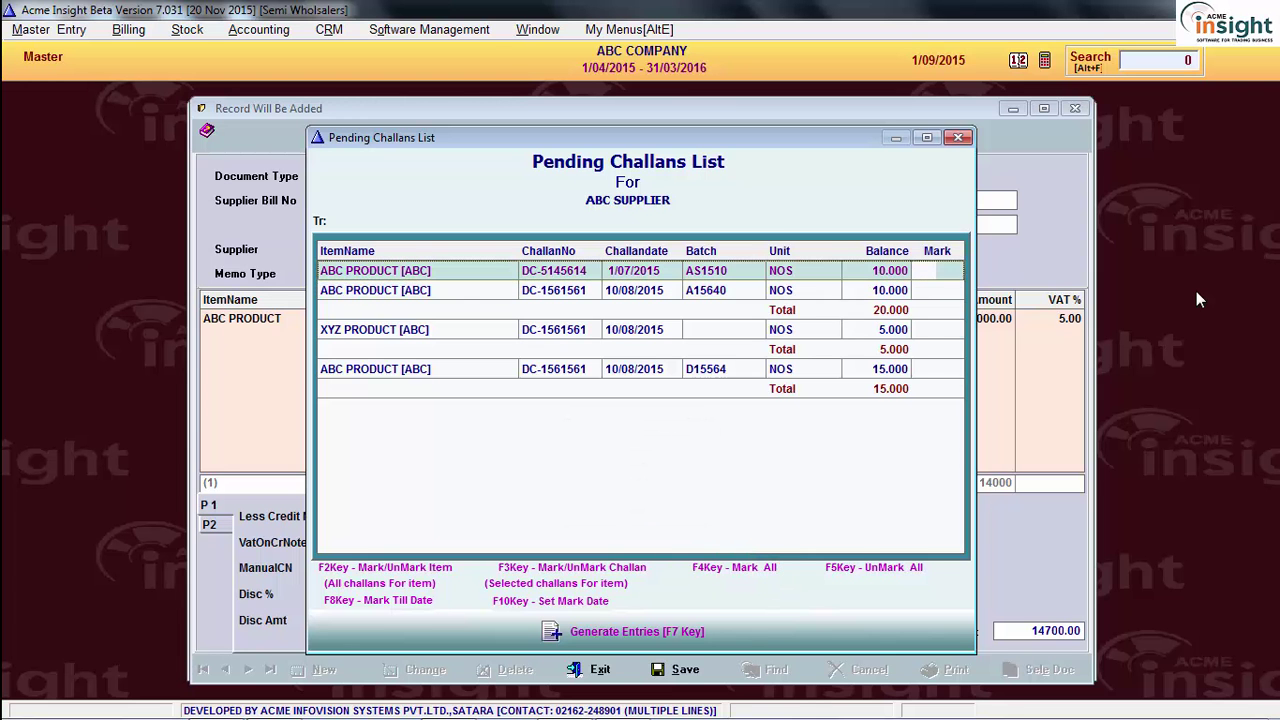
key(F4)
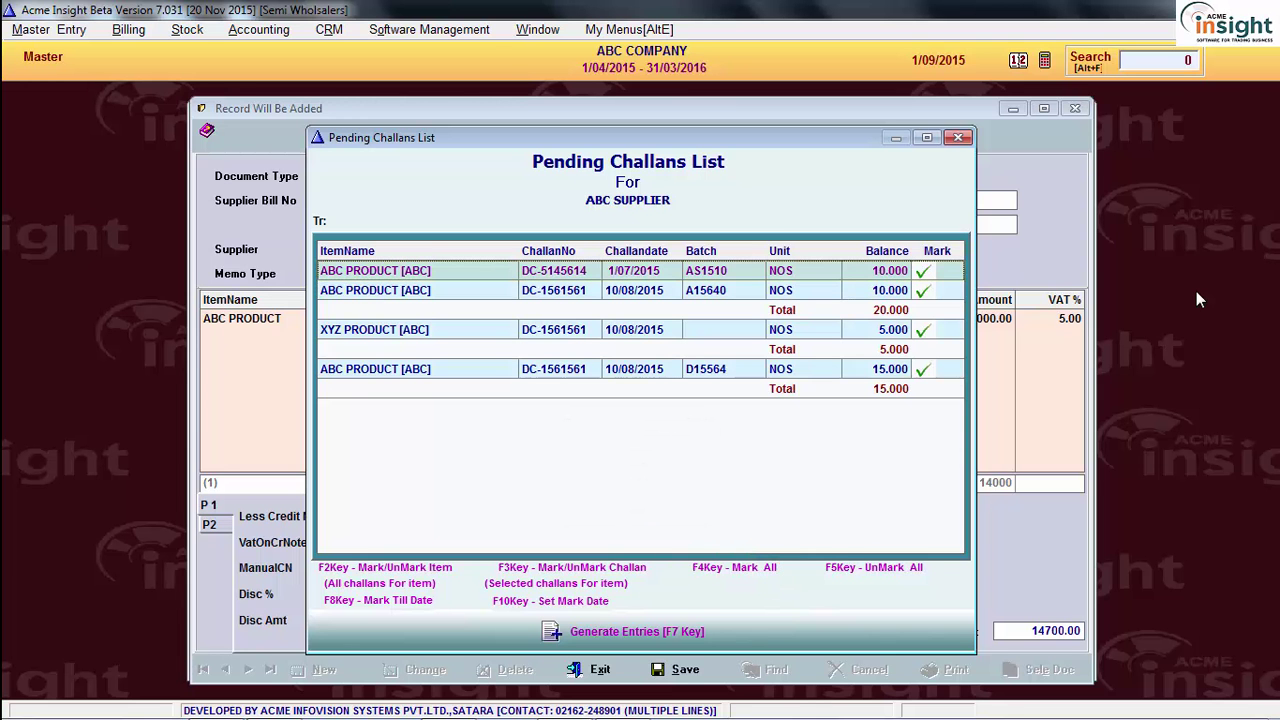
key(F5)
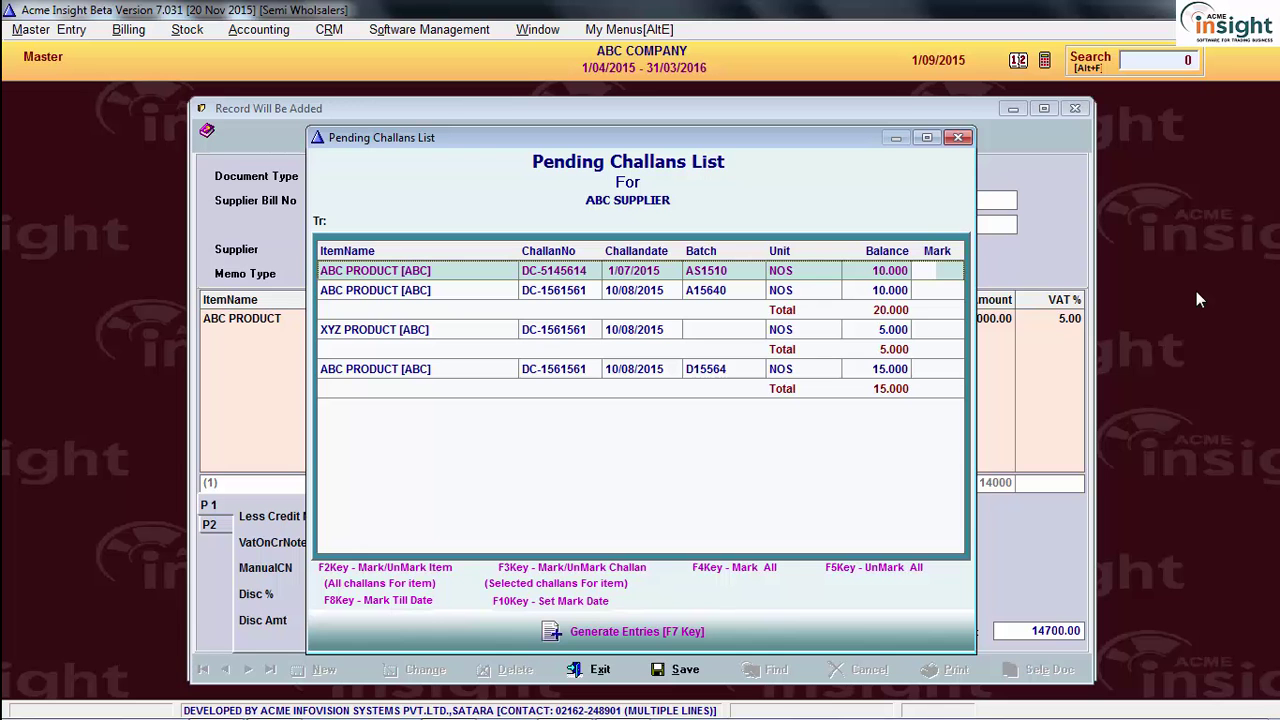
Mark the pending challans dated up to 10/08/2015 and generate their entries in the purchase bill
key(F8)
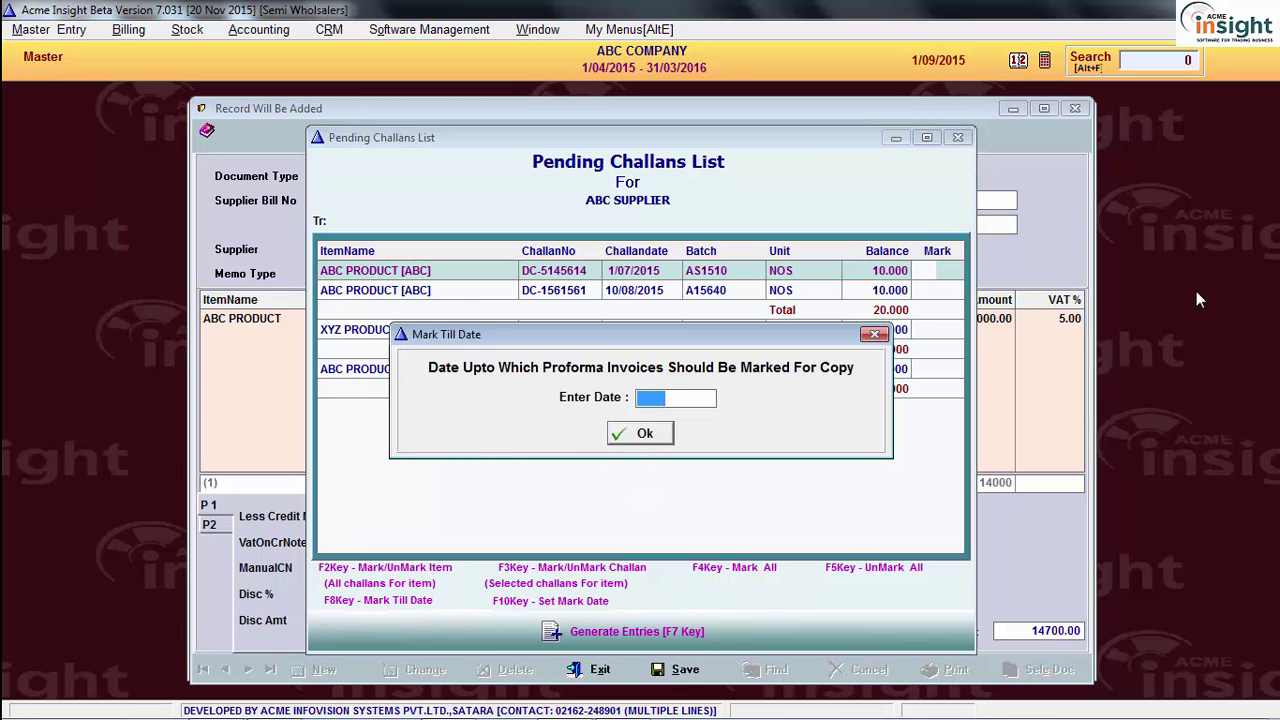
text(100815)
key(Return)
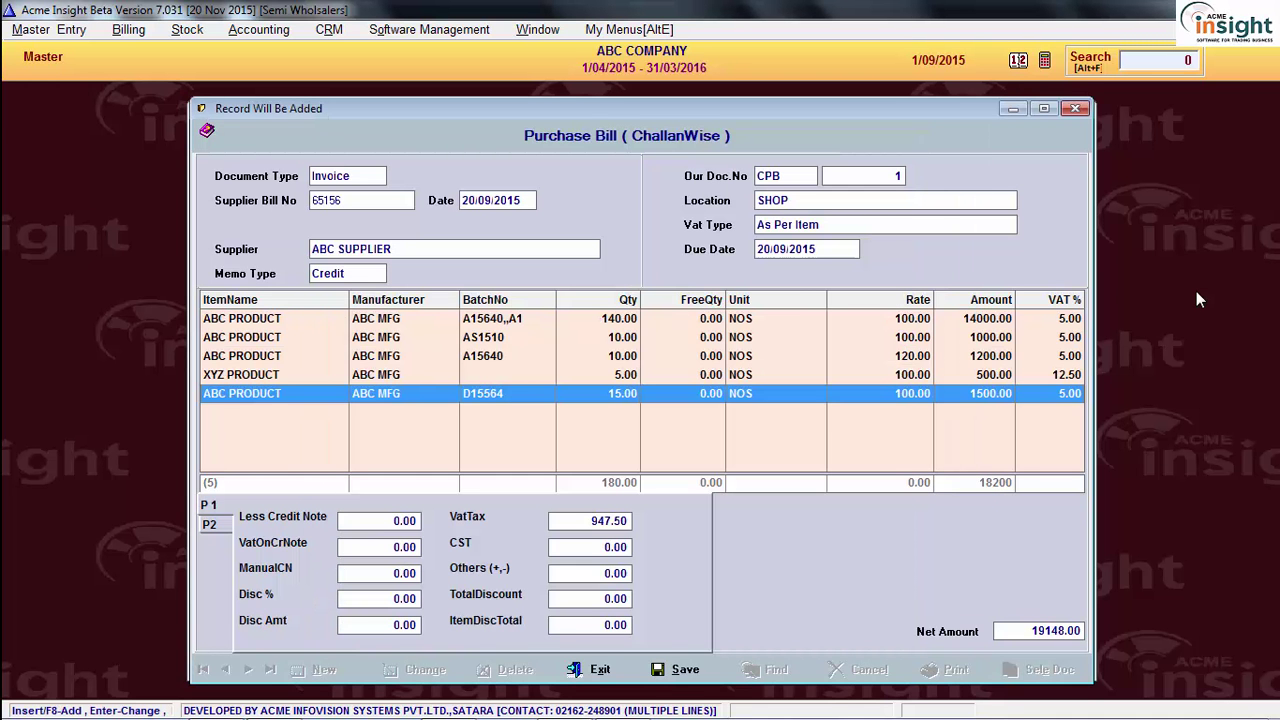
key(Up)
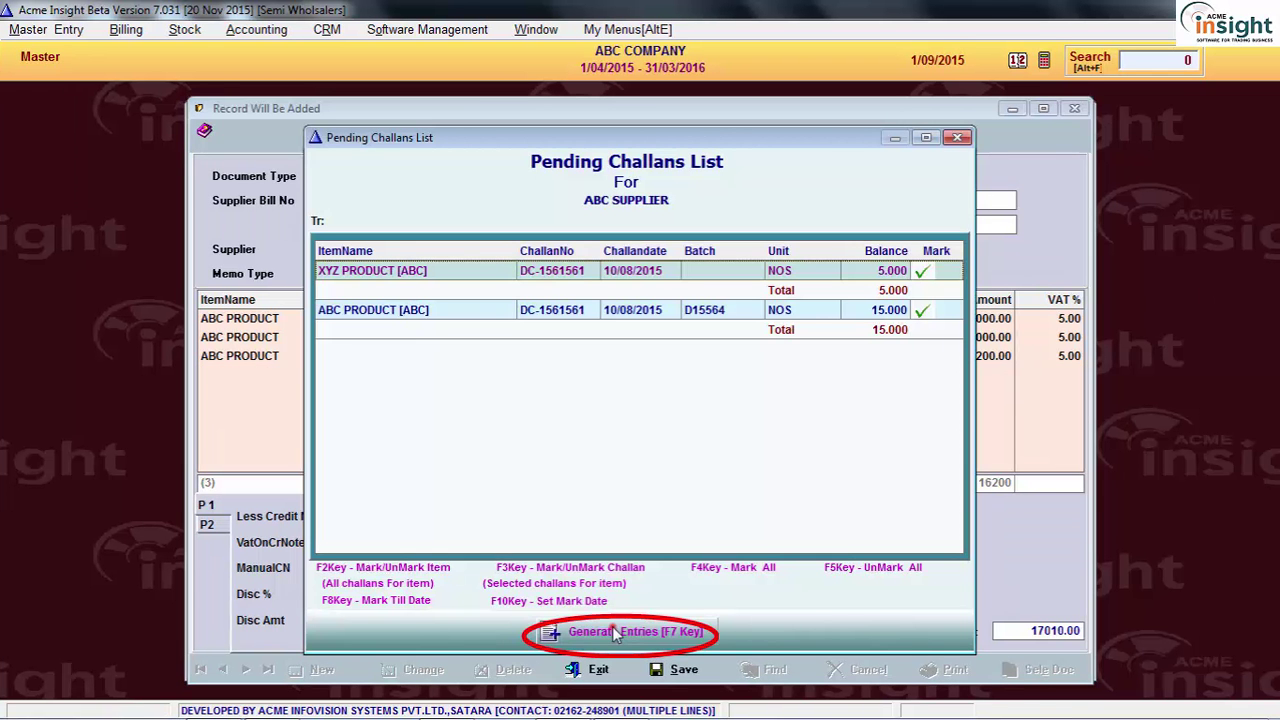
key(F7)
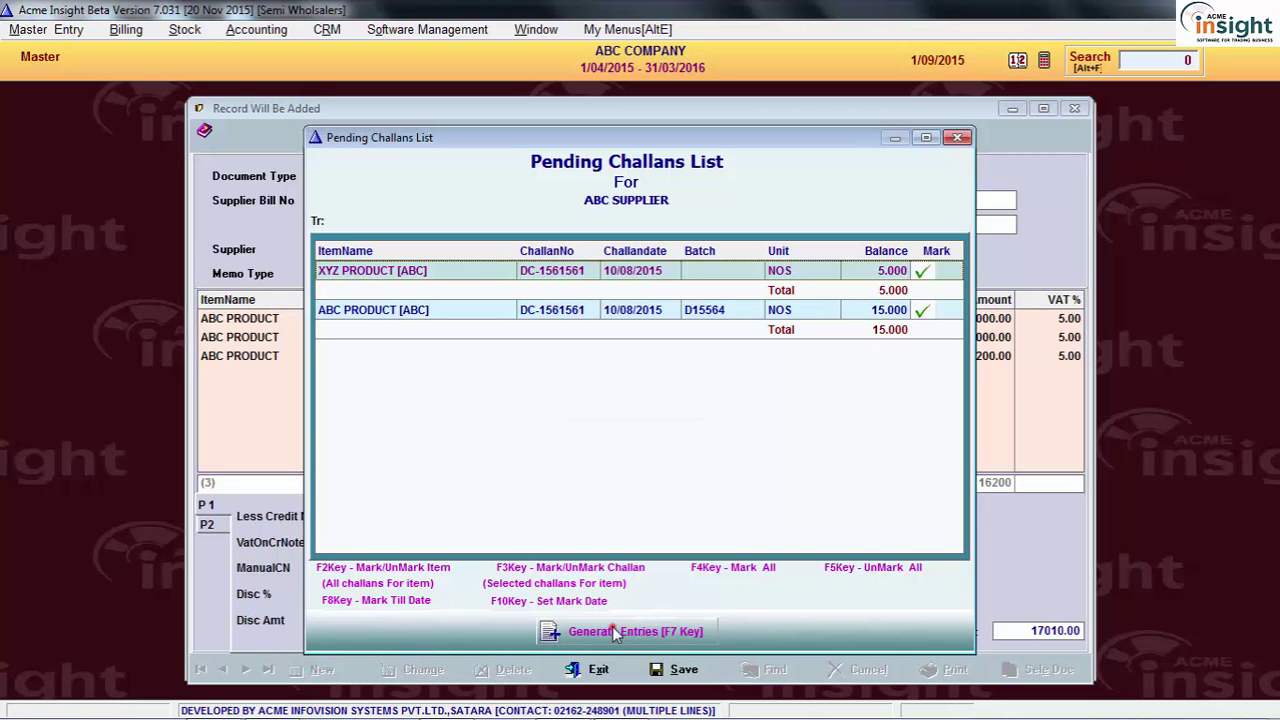
click(615, 632)
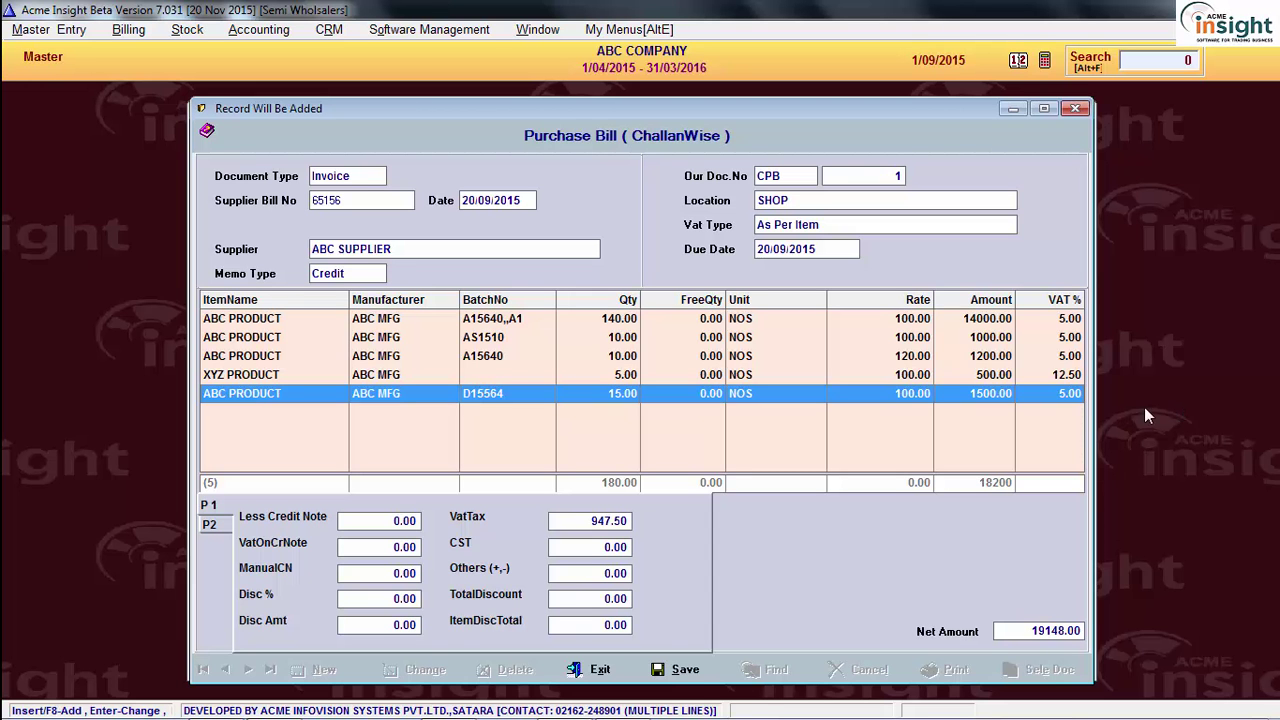
Search for menu 166 and run the report on challans adjusted in bill for all suppliers and all items
click(705, 672)
click(810, 342)
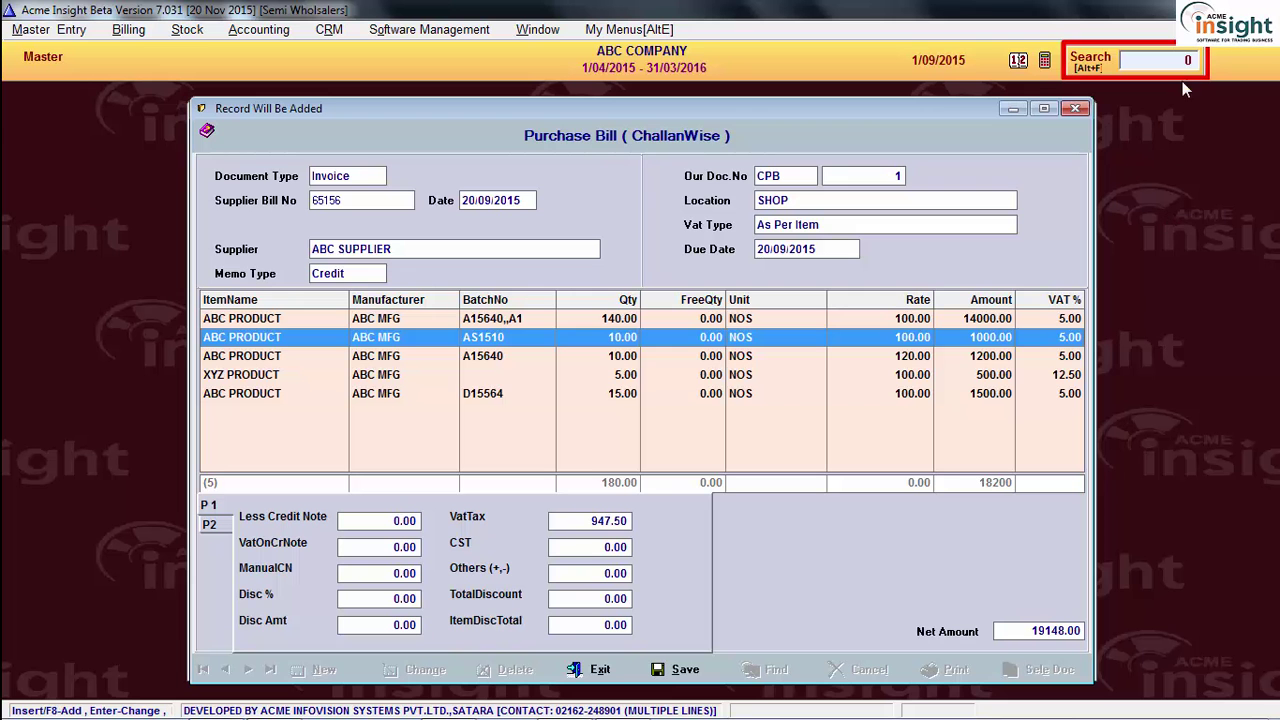
click(1168, 60)
text(16)
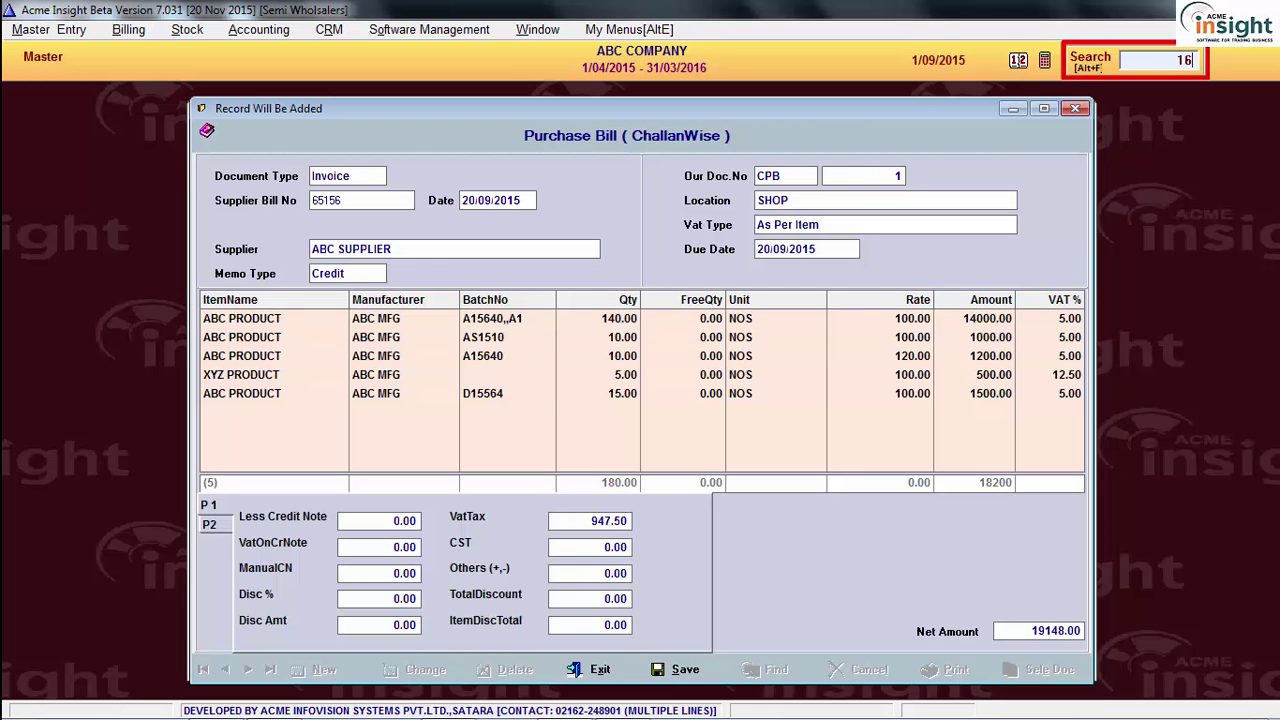
text(6)
key(Return)
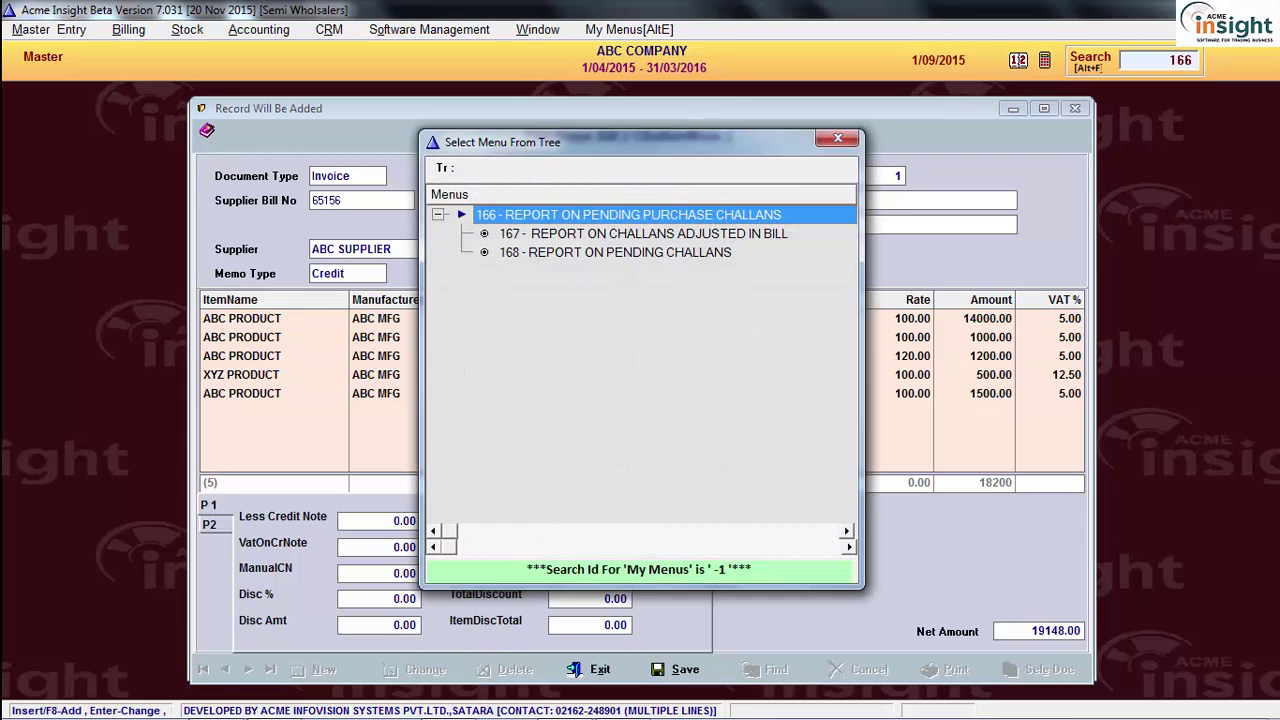
double_click(634, 238)
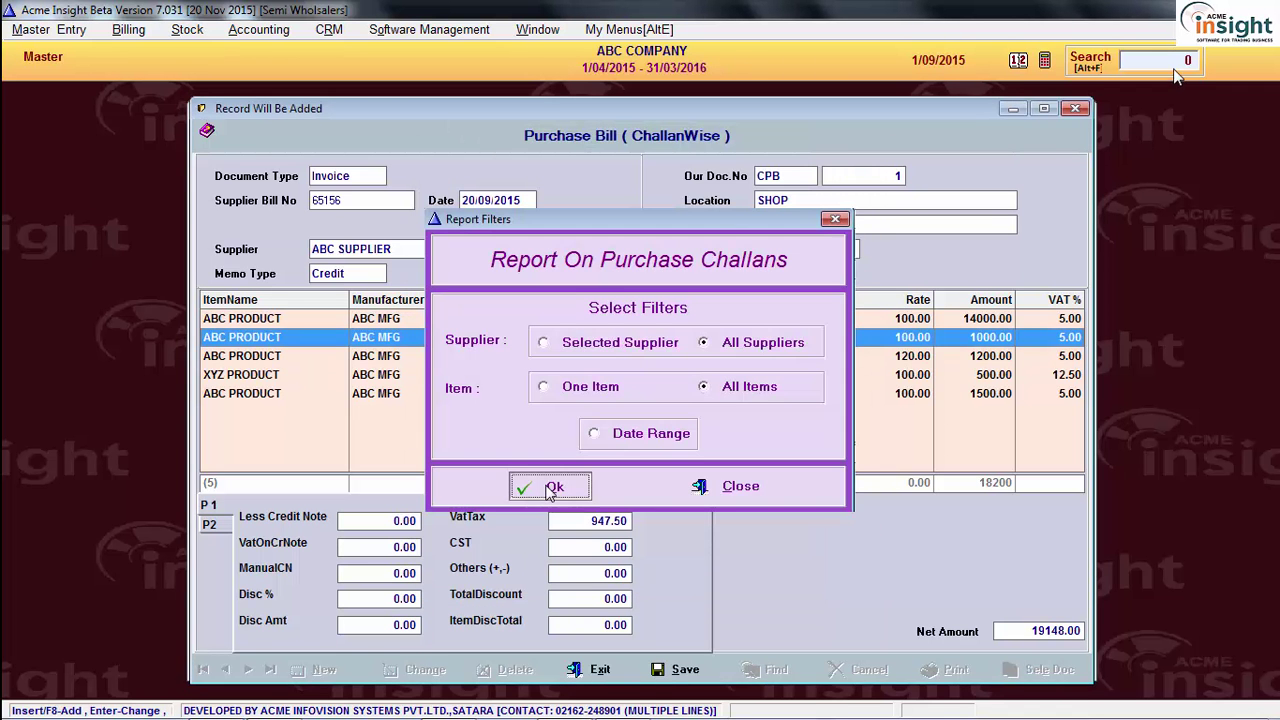
click(552, 488)
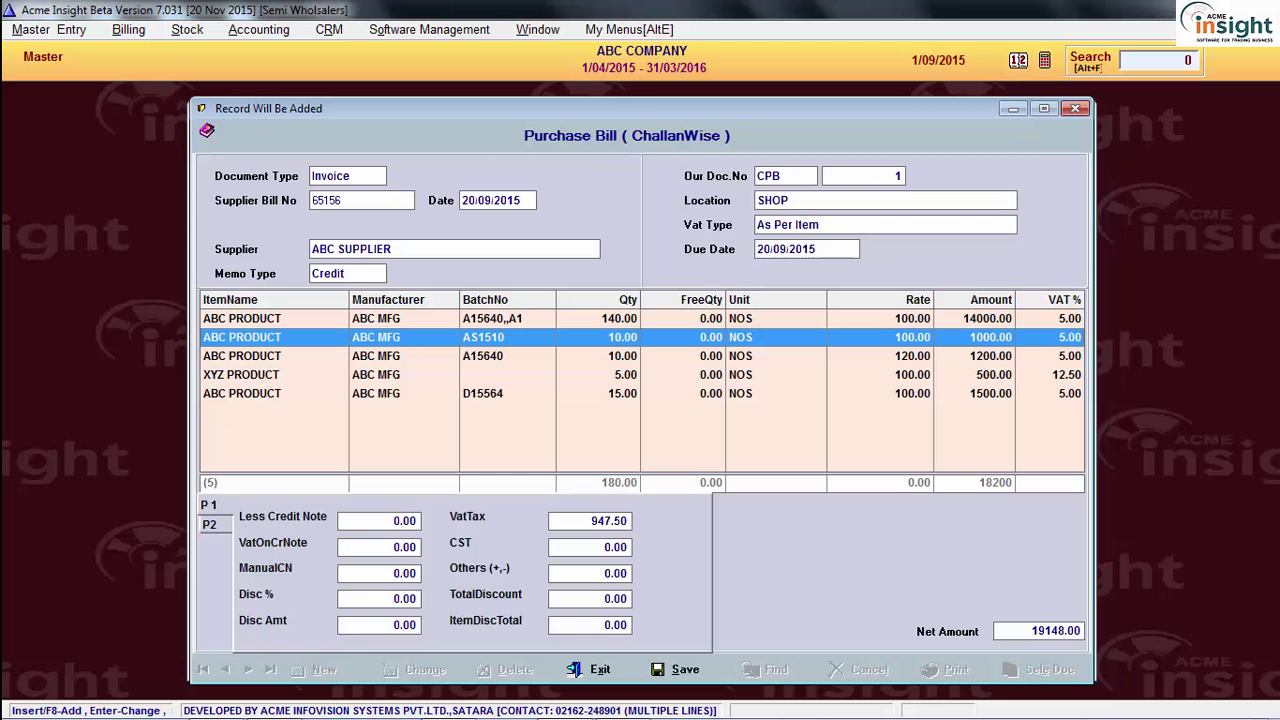
Discard the unsaved challan-wise purchase bill and close its remaining windows
key(Escape)
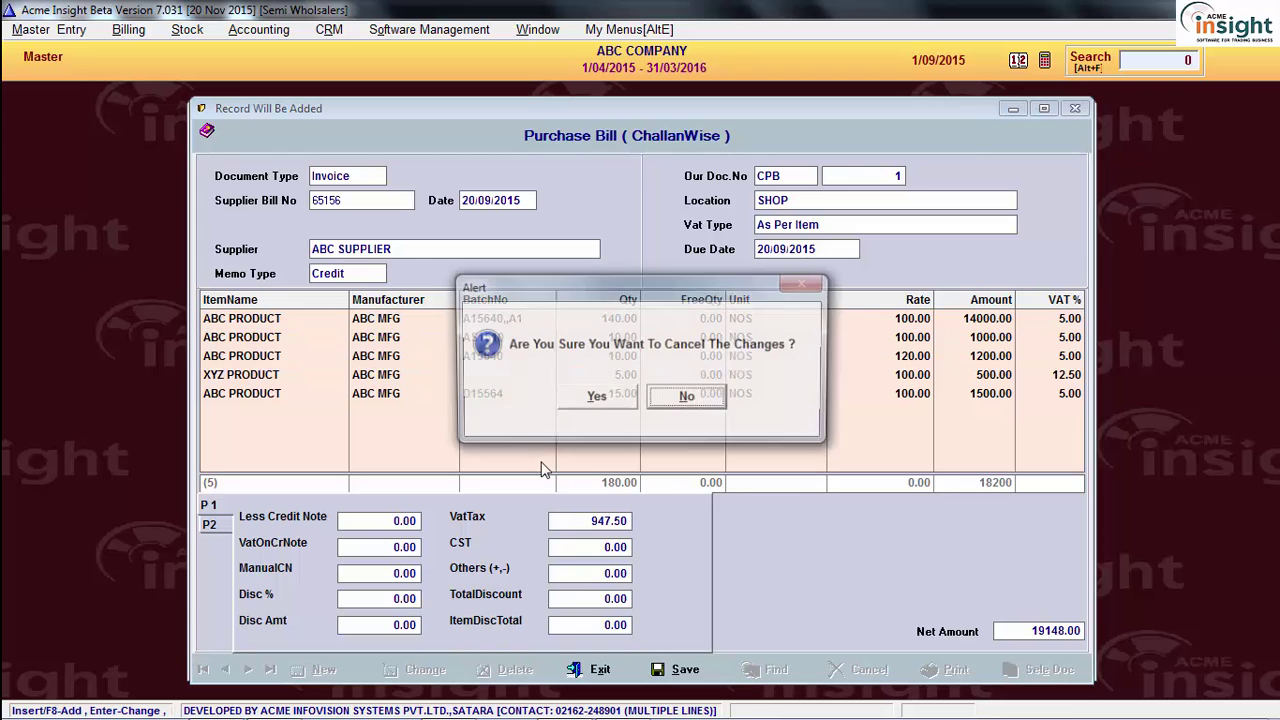
click(586, 395)
key(Escape)
key(Escape)
key(Escape)
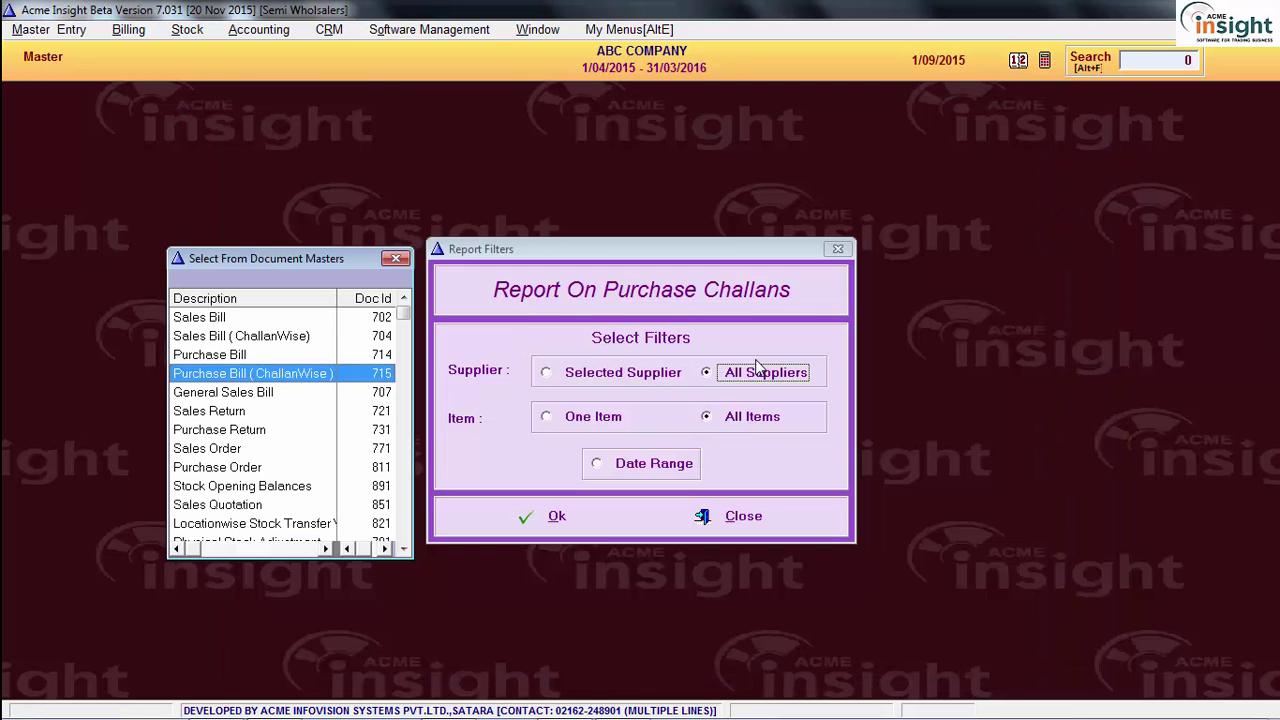
Open the list of purchase bills and select the ABC SUPPLIER bill dated 20/08/2015
click(130, 33)
click(130, 46)
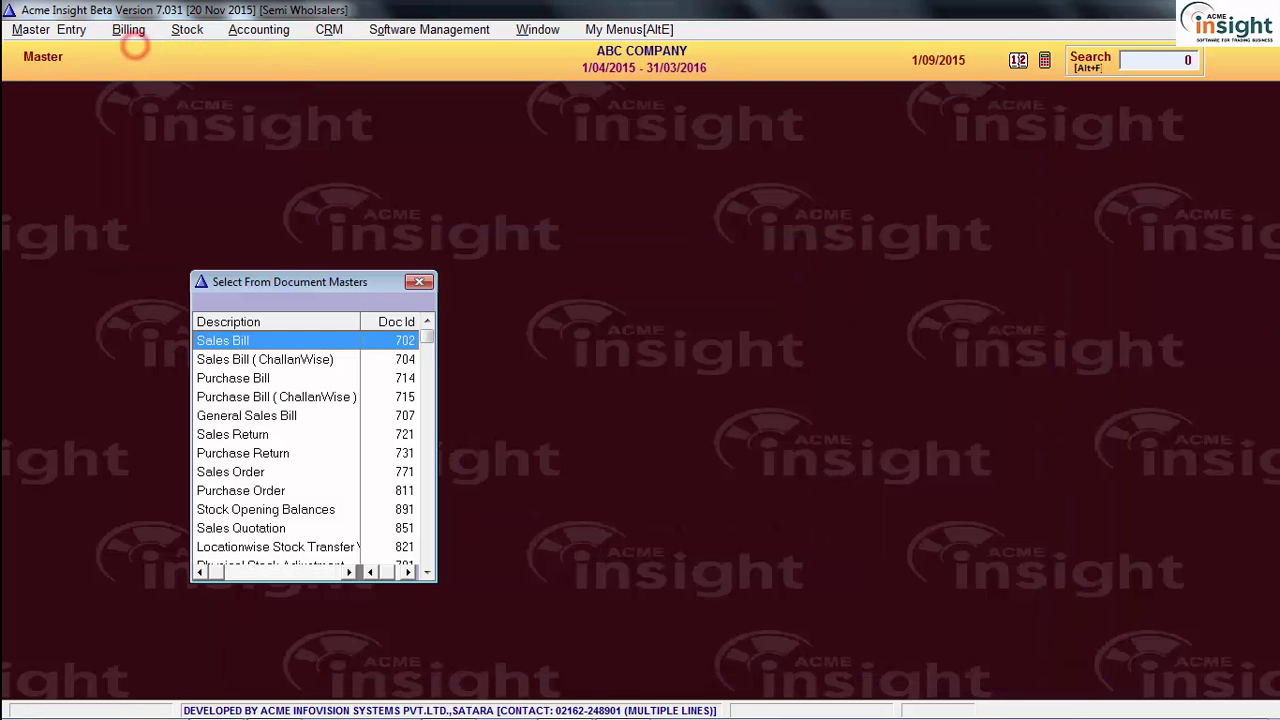
key(Down)
key(Down)
key(Return)
key(Up)
key(Up)
key(Up)
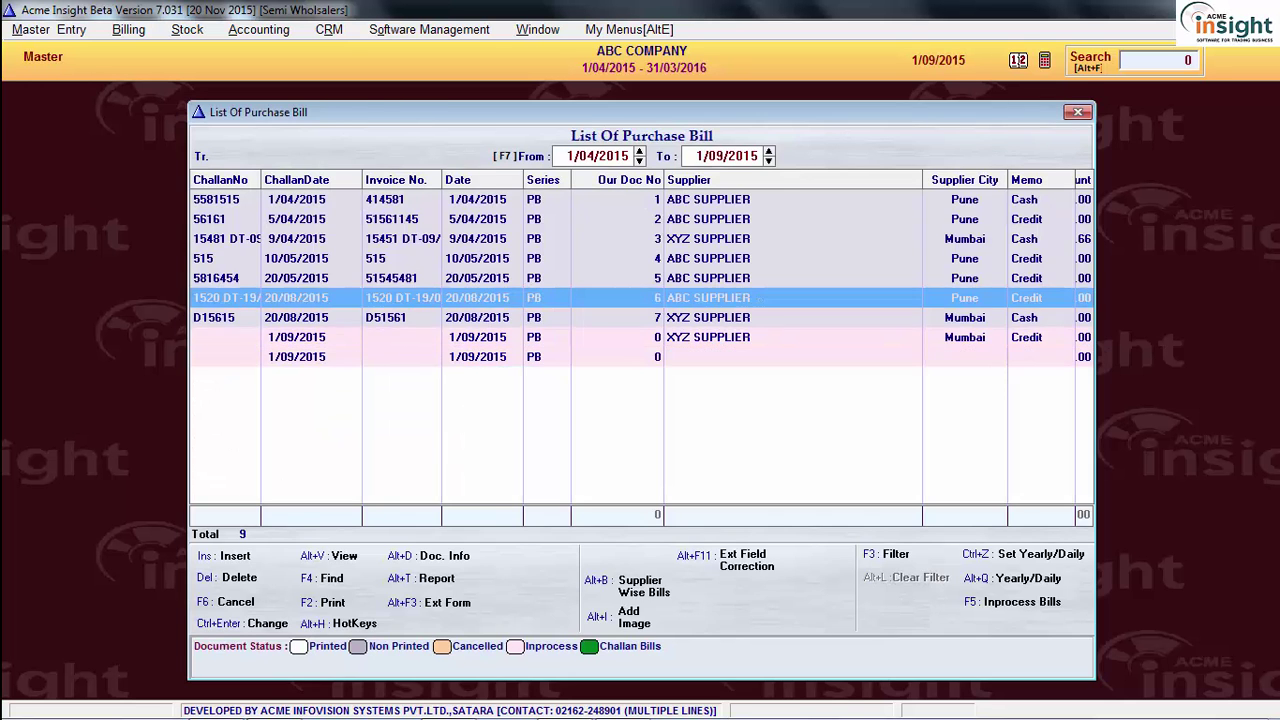
Start a new purchase invoice for ABC SUPPLIER with supplier bill and challan number 25115, date 20/08/2015 and memo type Credit
key(Insert)
key(Down)
key(Up)
key(Return)
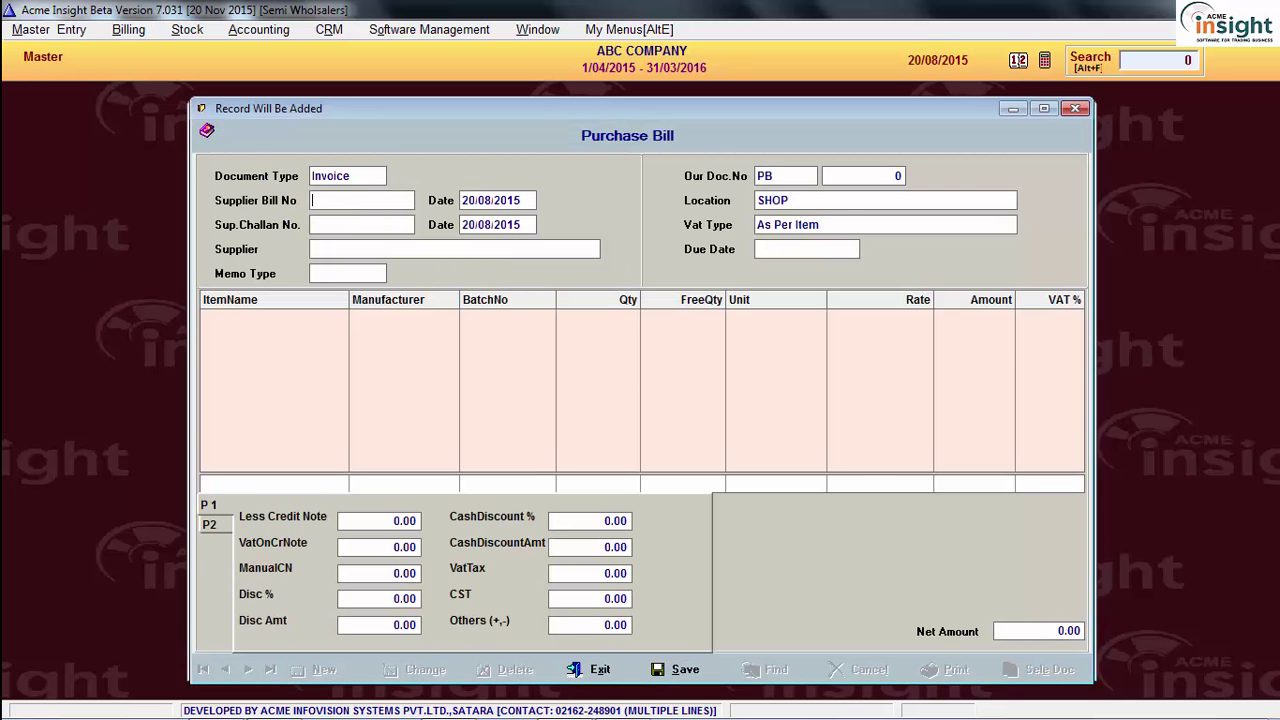
text(25115)
key(Return)
key(Return)
key(Return)
key(Return)
key(Return)
key(Down)
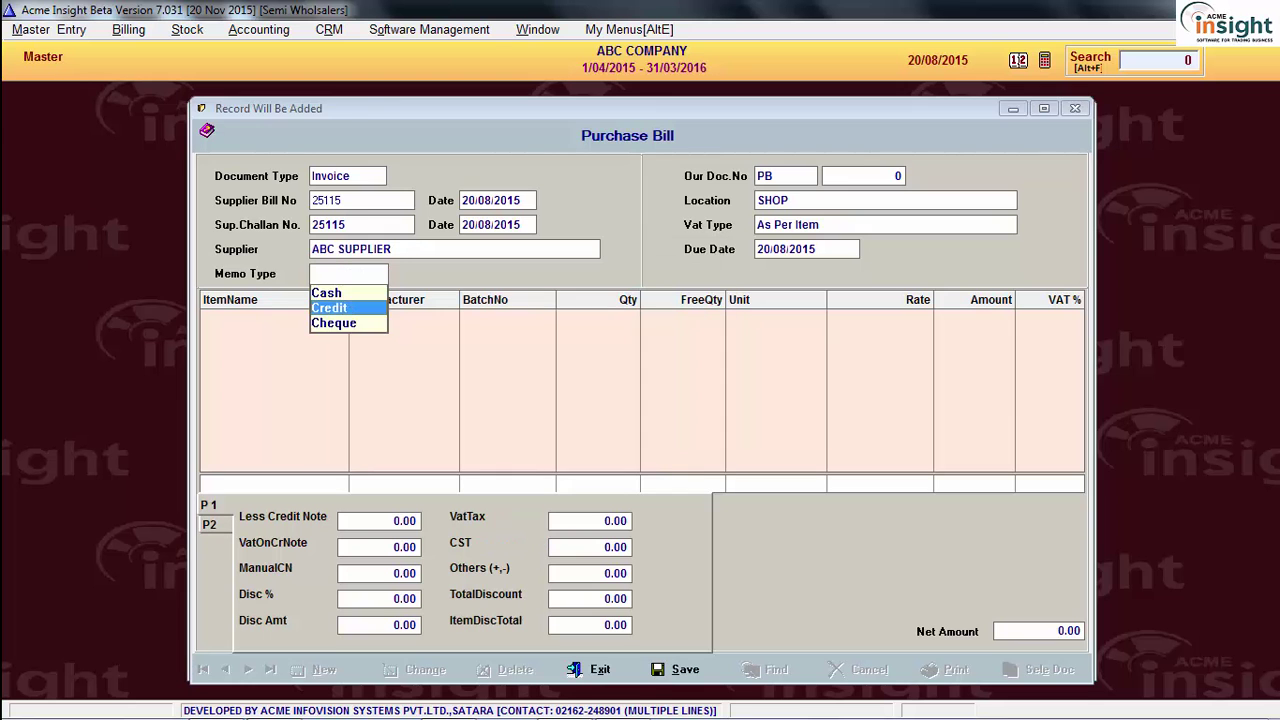
key(Return)
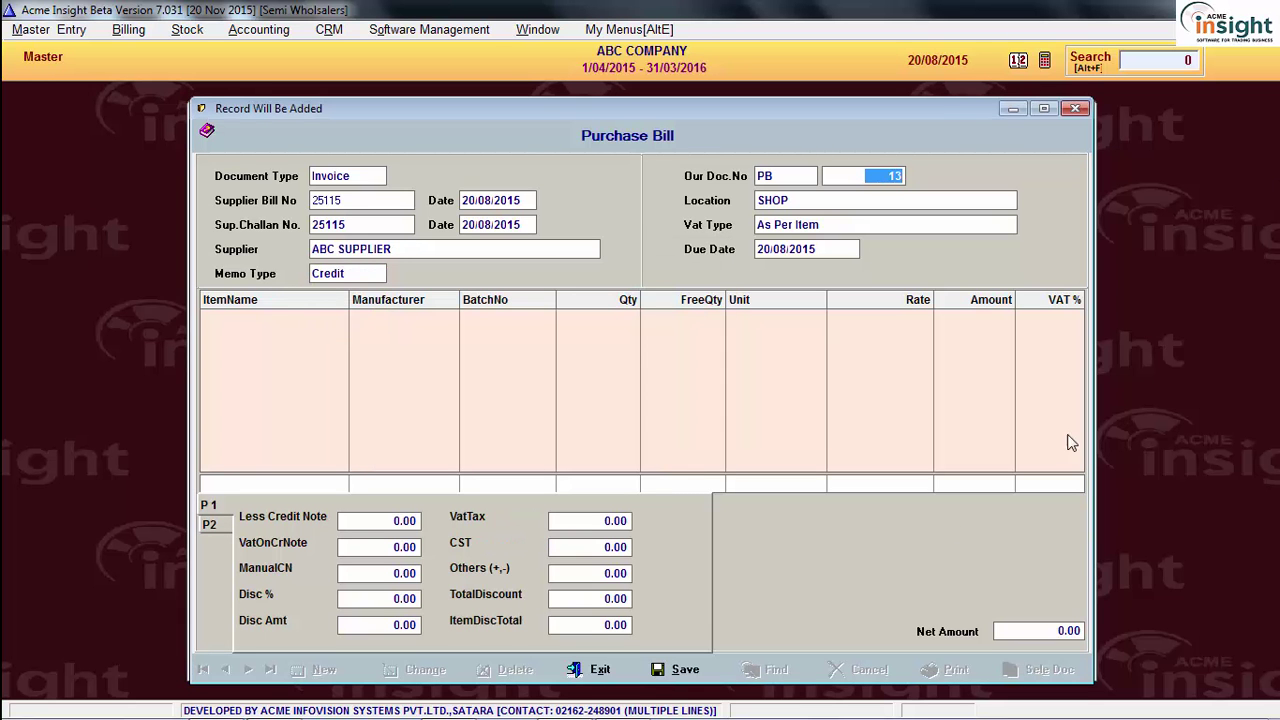
Delete the Disc % and Disc Amt fields for ABC SUPPLIER and leave the unsaved purchase bill
click(391, 598)
key(ctrl+x)
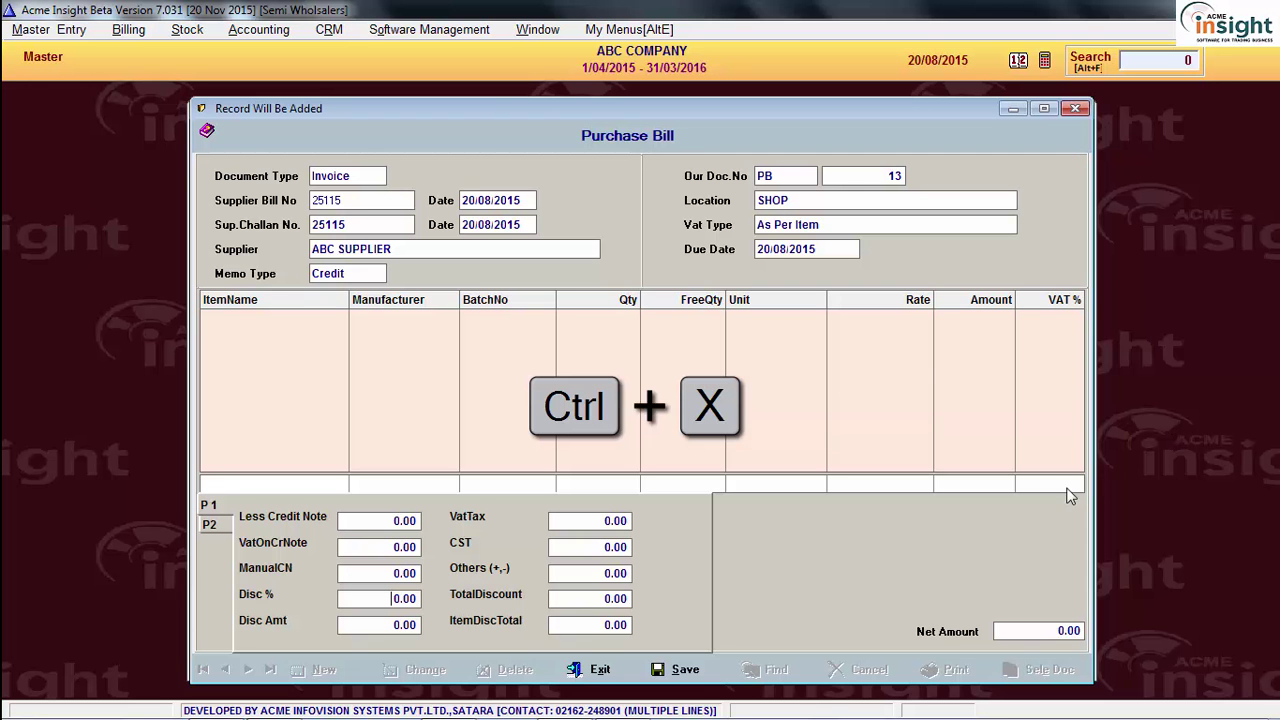
double_click(372, 599)
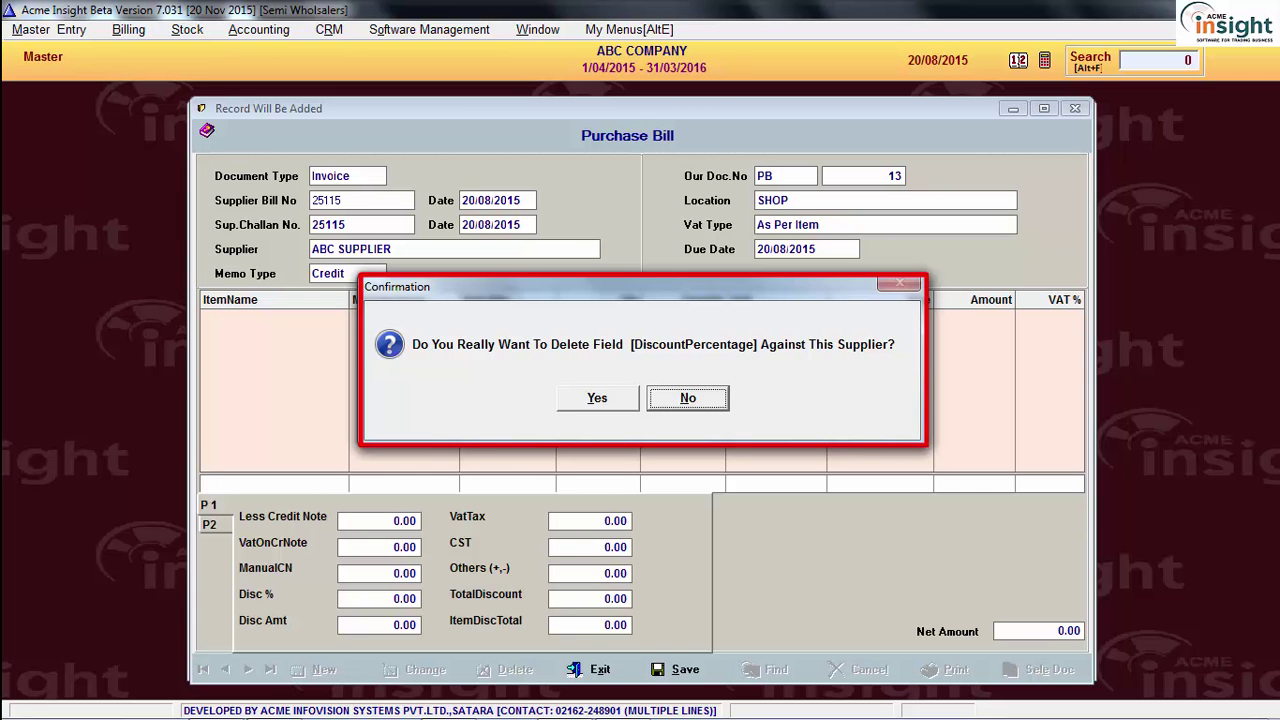
click(603, 399)
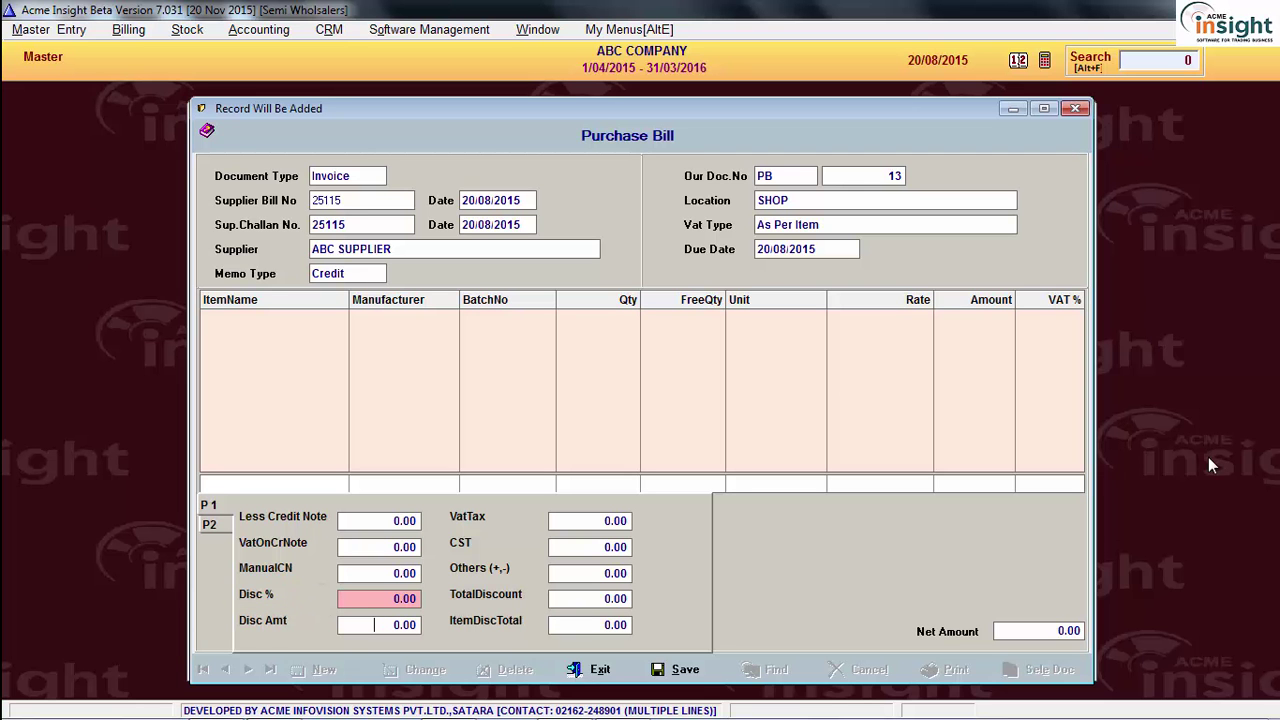
key(ctrl+Delete)
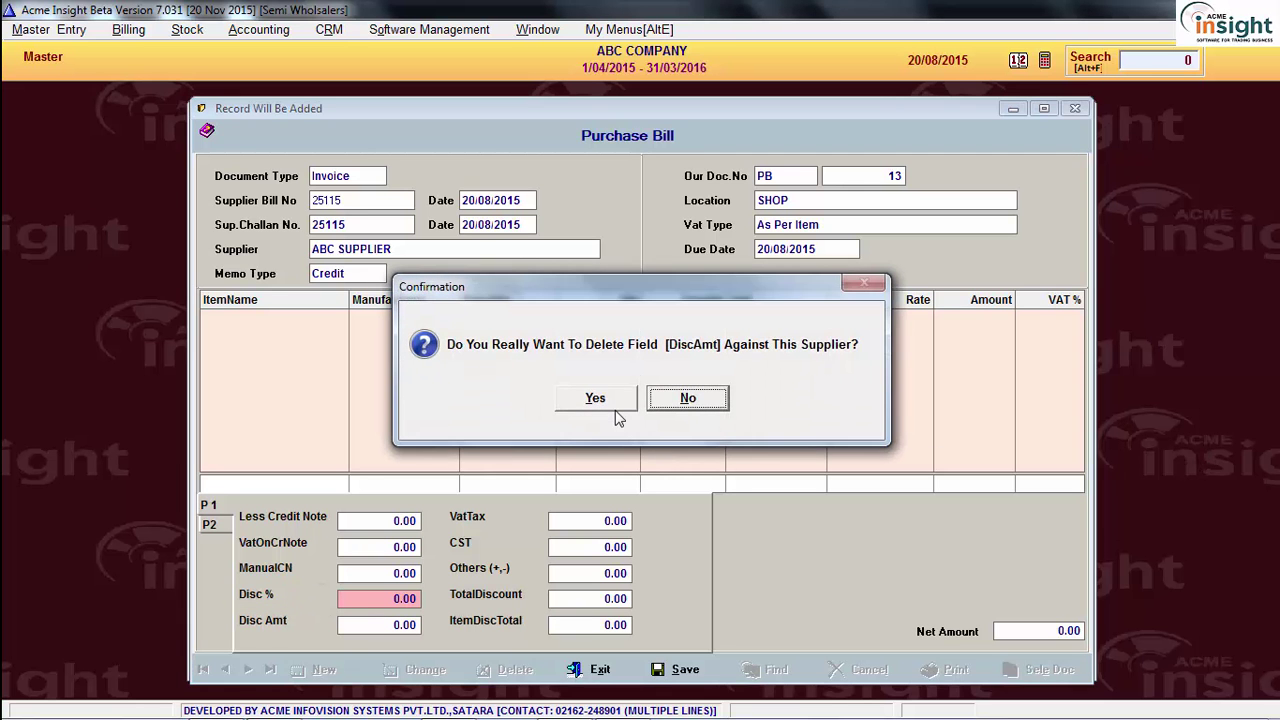
click(614, 400)
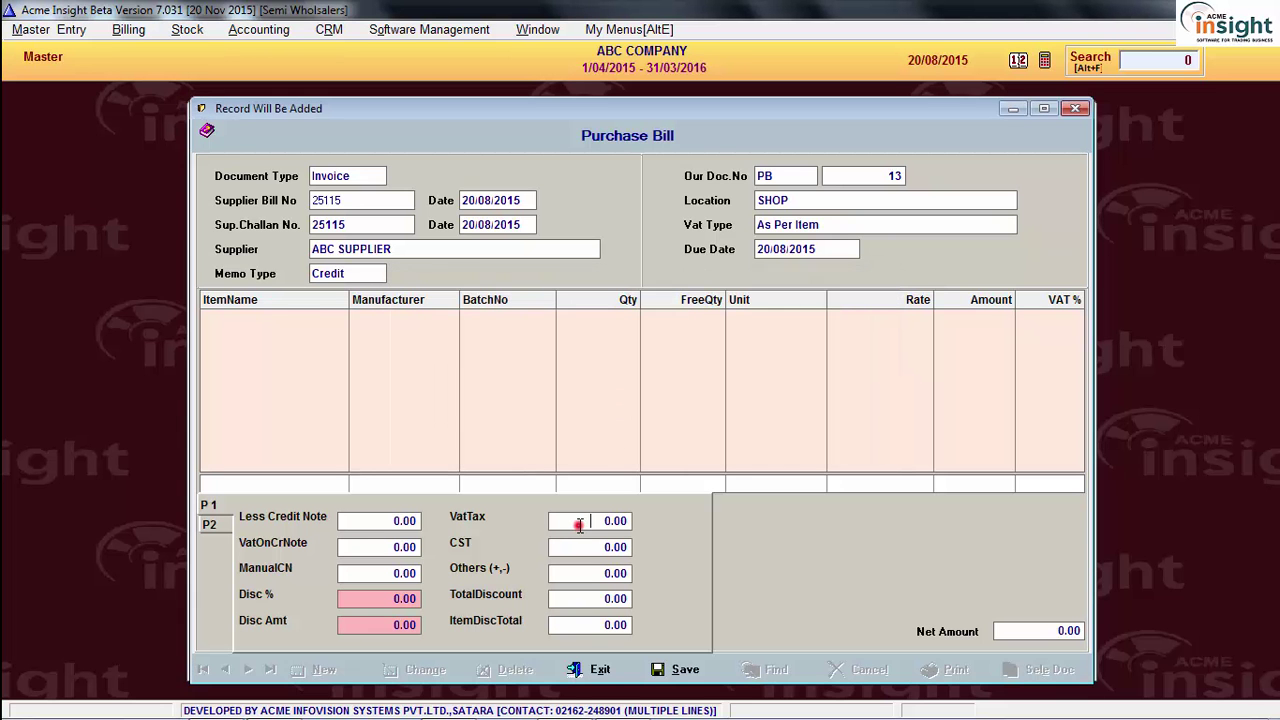
key(Escape)
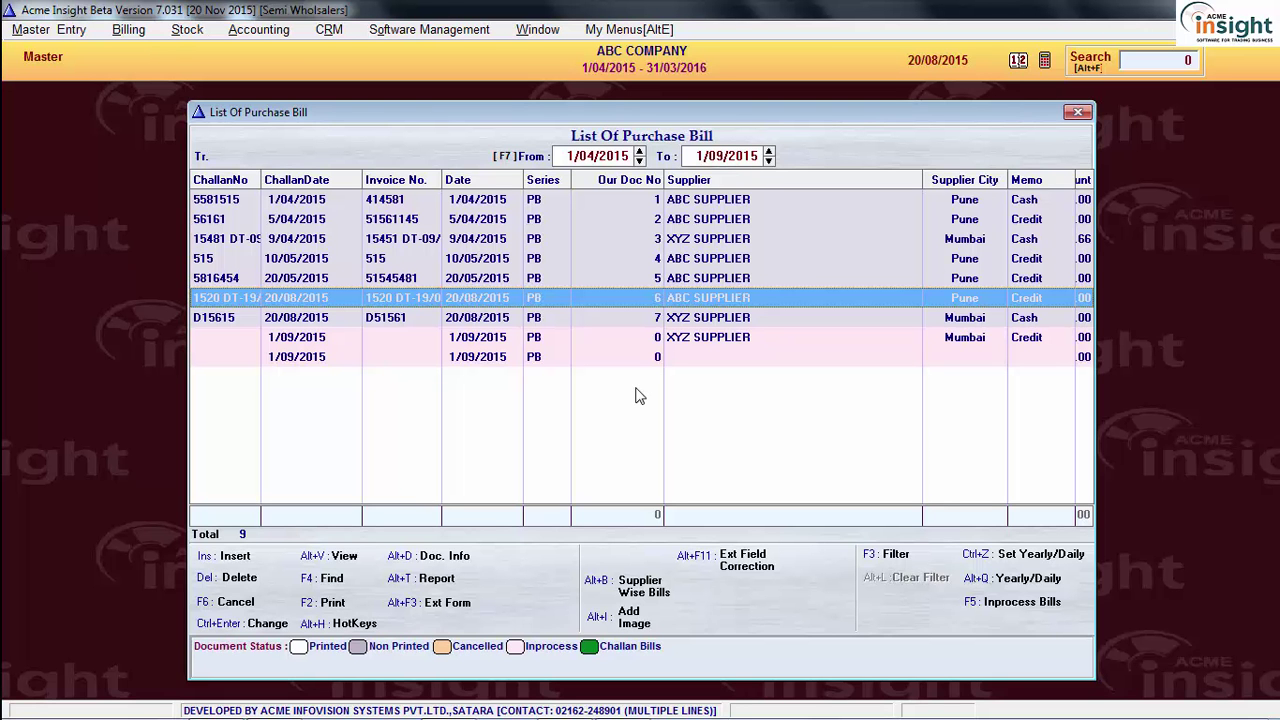
Start a new purchase invoice for ABC SUPPLIER with supplier bill and challan number 23132, date 20/08/2015 and memo type Credit
key(Insert)
key(Return)
text(23132)
key(Return)
key(Return)
key(Return)
key(Return)
key(Return)
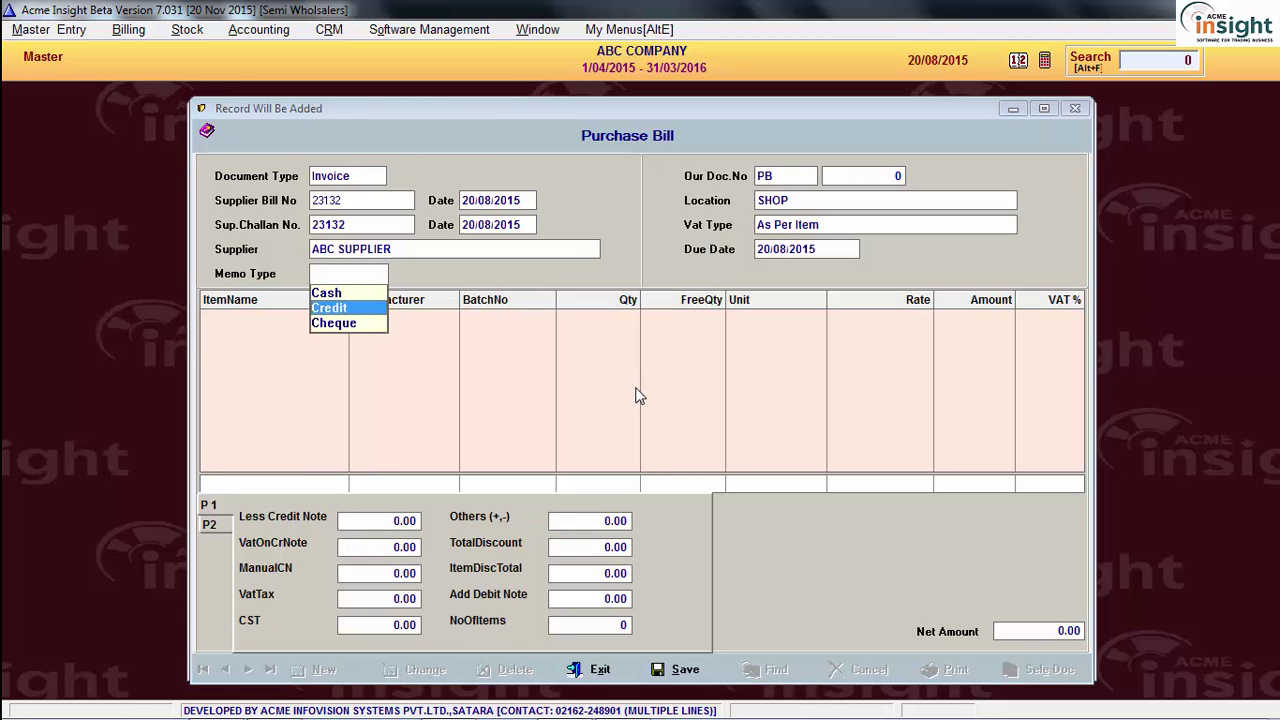
key(Return)
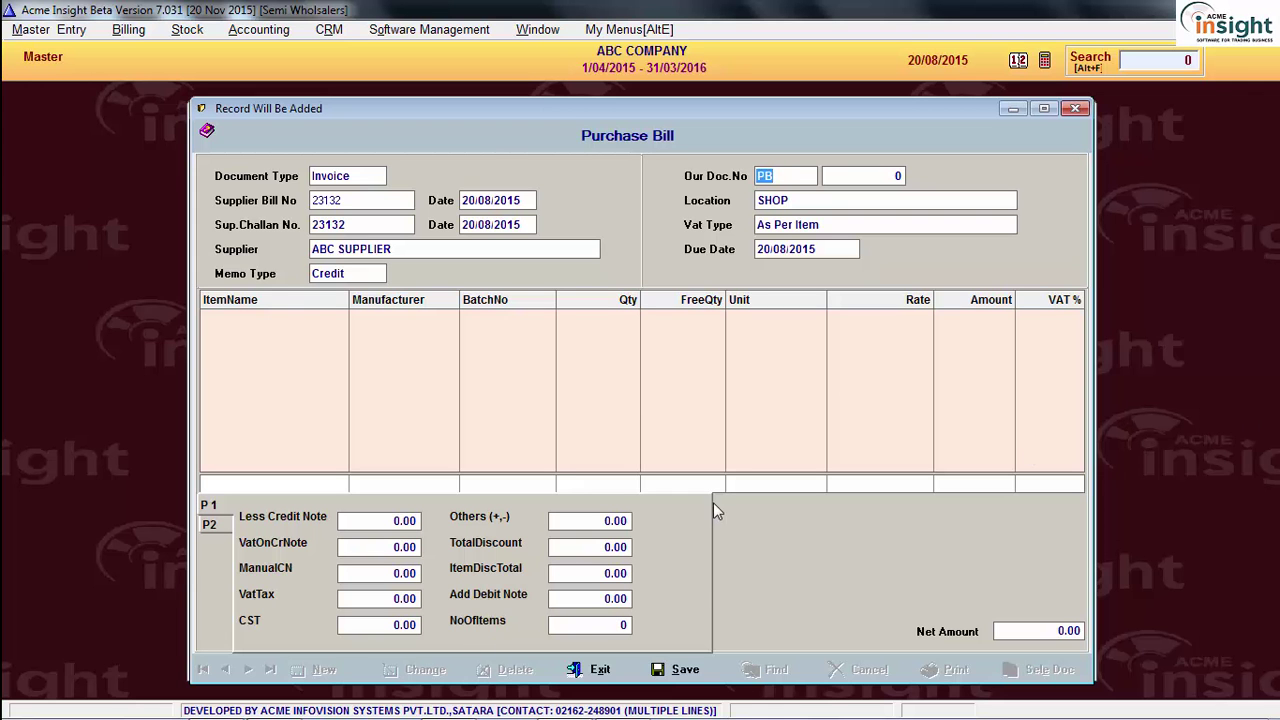
Display the deleted fields in the totals section of the ABC SUPPLIER purchase bill
click(378, 523)
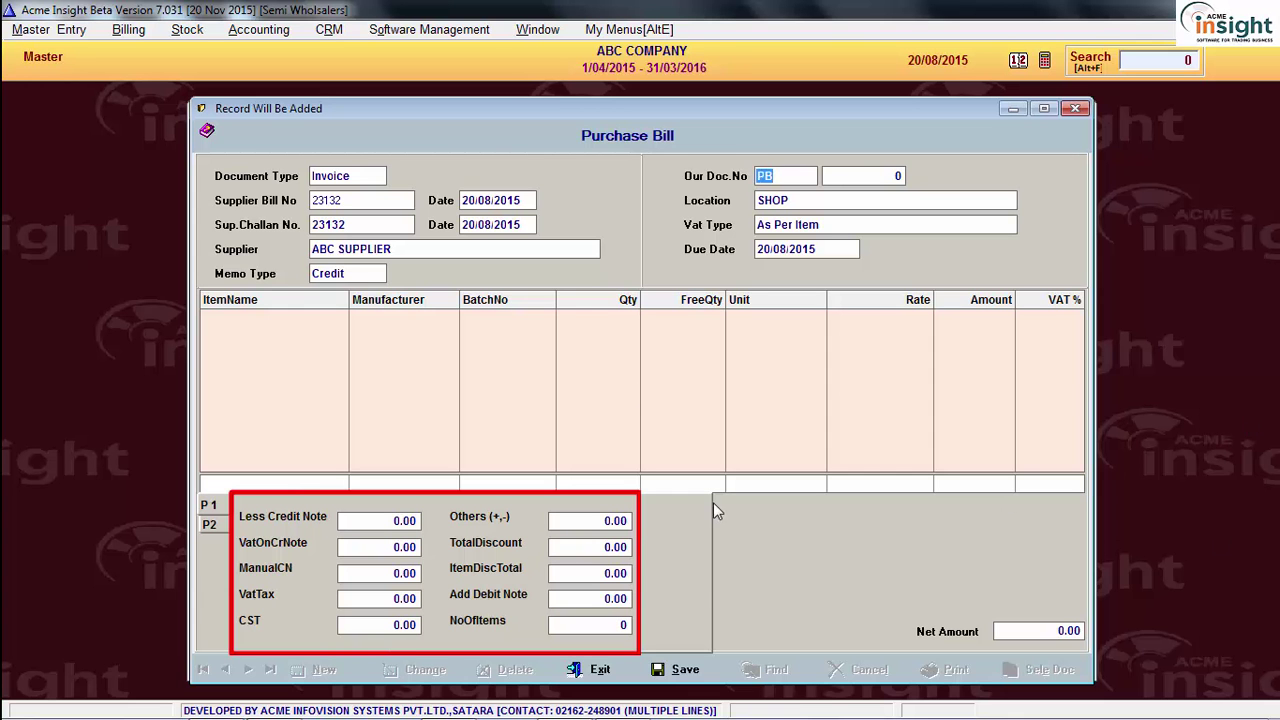
key(alt+F10)
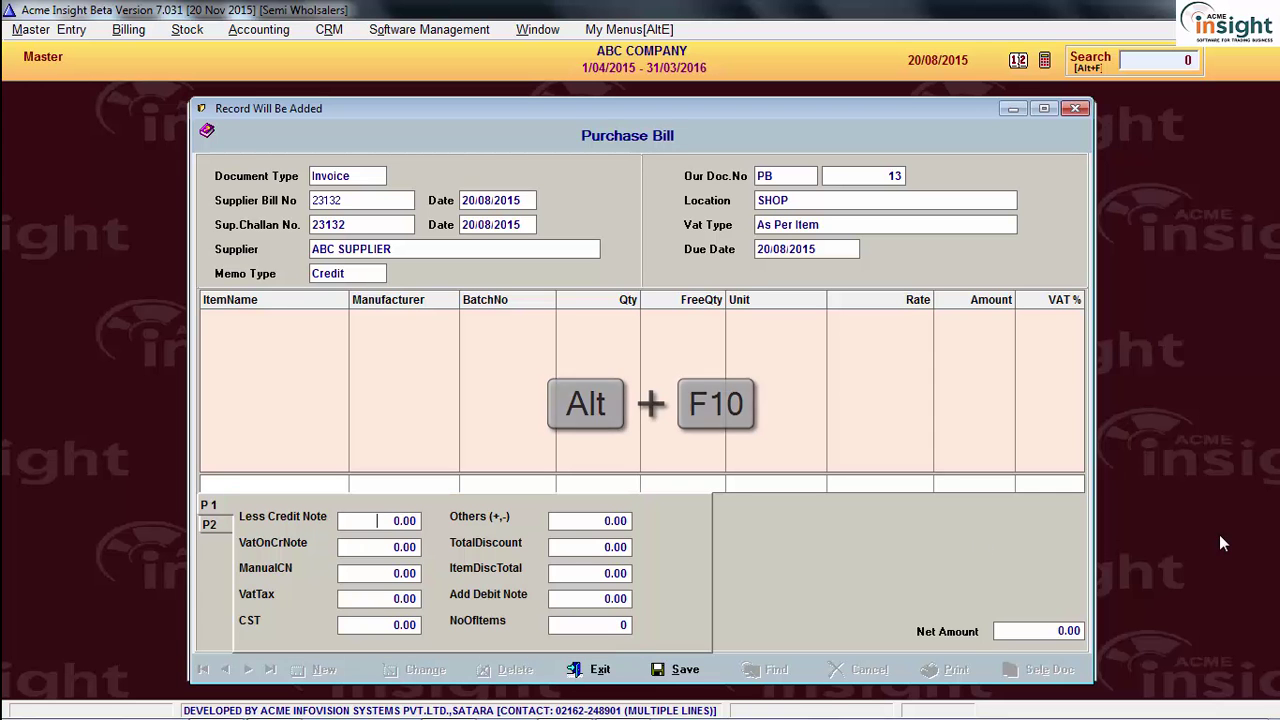
key(alt+F10)
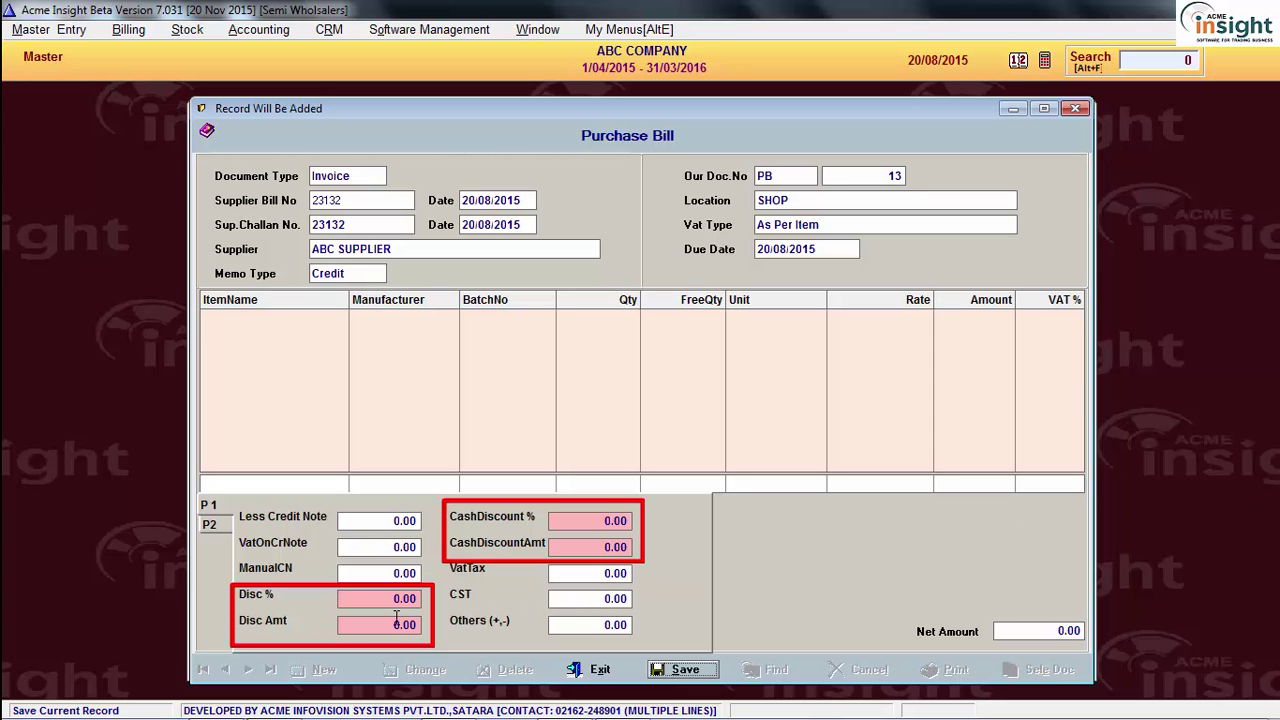
Restore the deleted Disc % and Disc Amt fields for ABC SUPPLIER
key(ctrl+x)
click(371, 601)
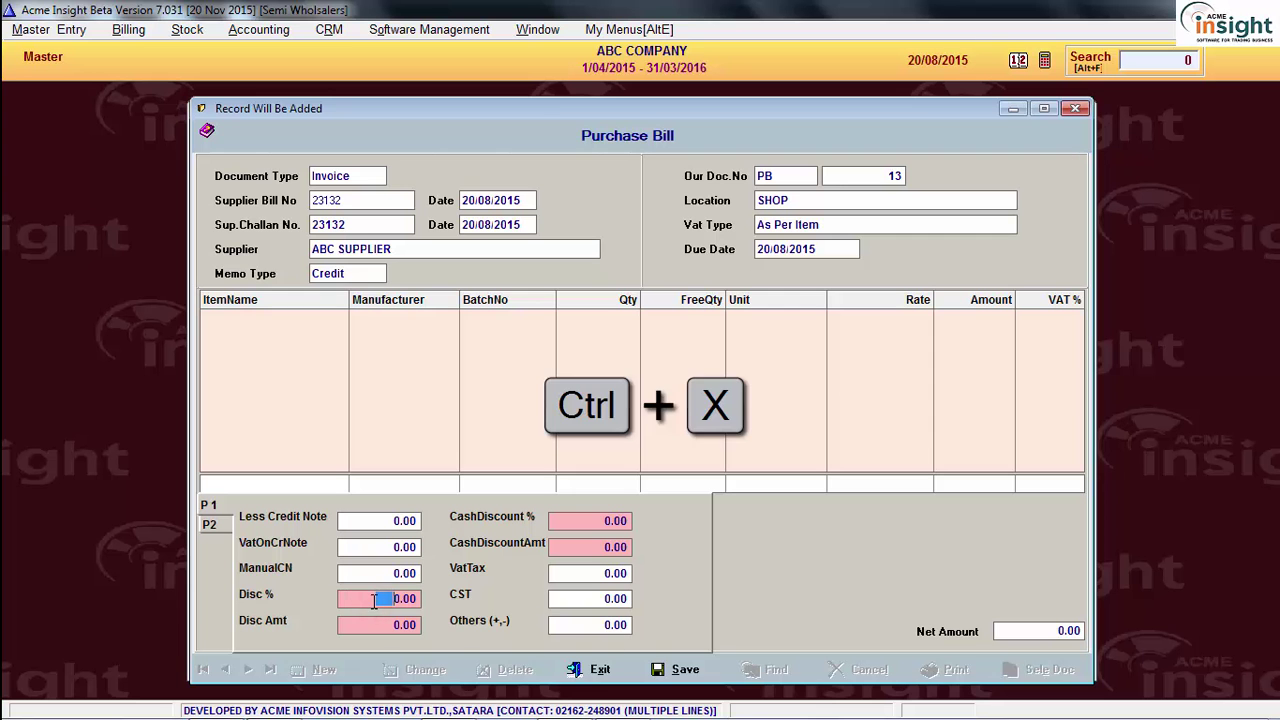
key(ctrl+x)
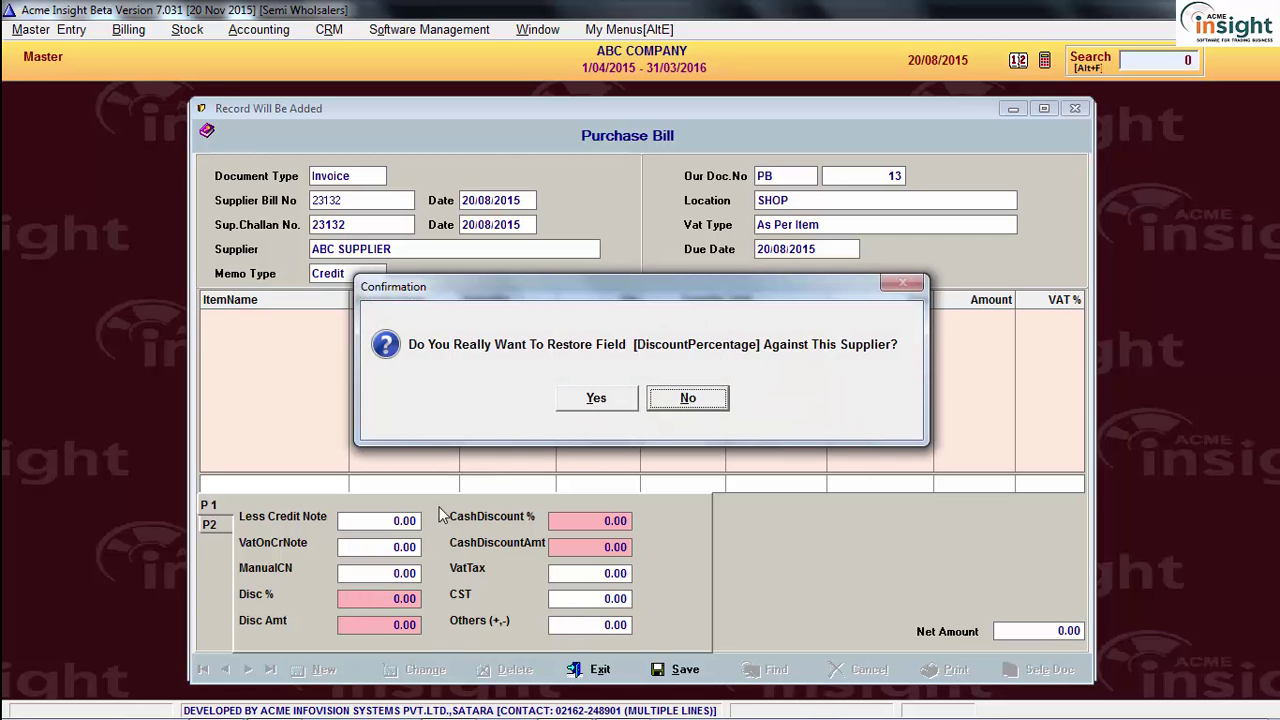
click(524, 415)
click(594, 402)
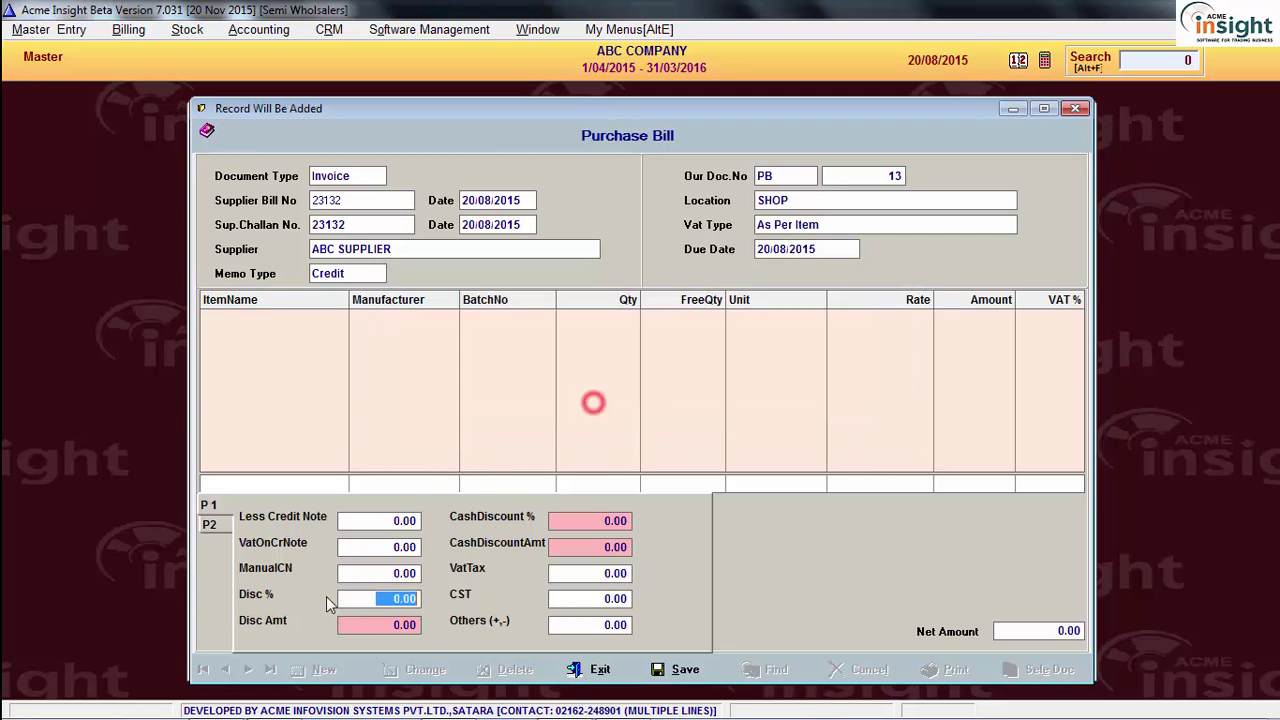
click(369, 623)
key(ctrl+x)
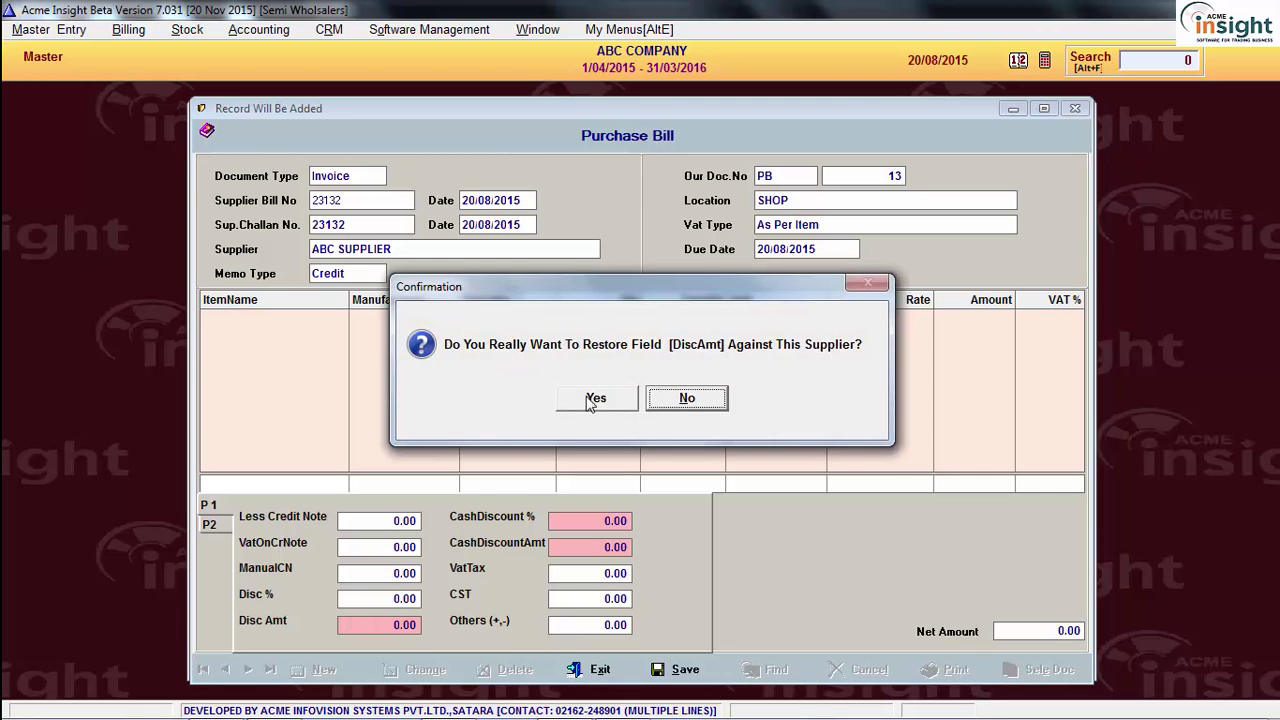
click(594, 400)
click(572, 576)
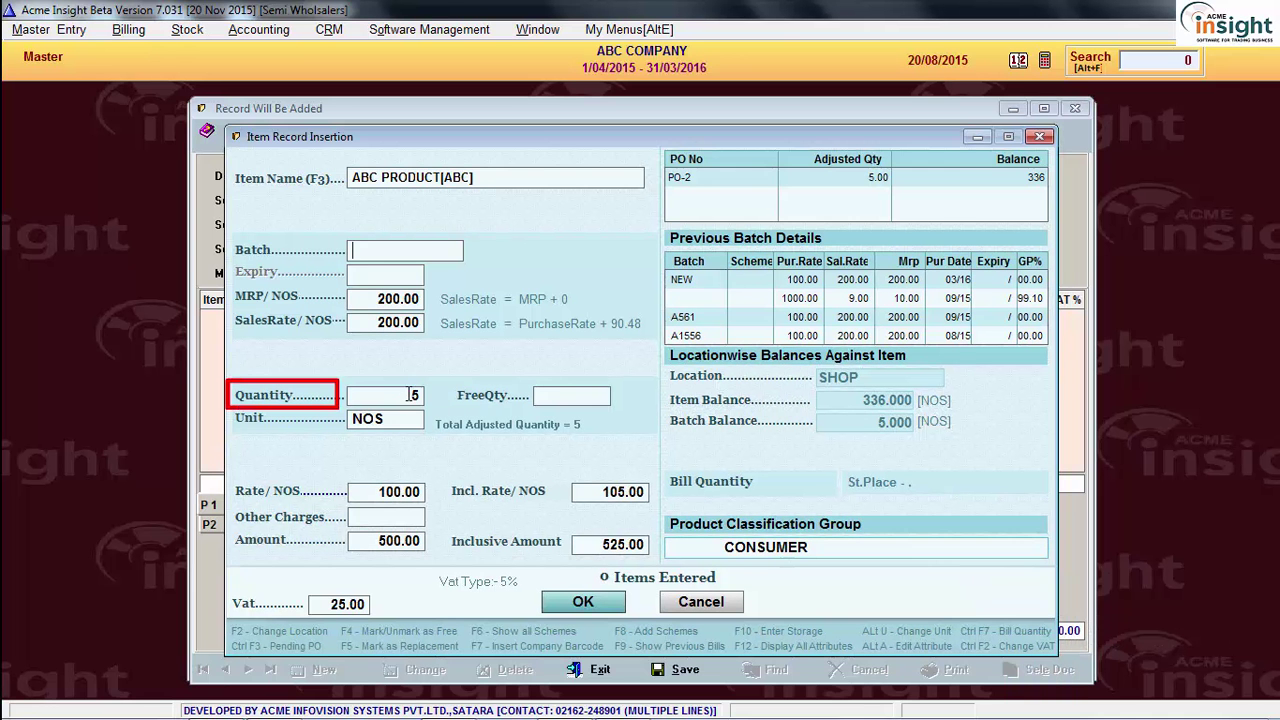
Mark the ABC PRODUCT quantity as free, and mark it as replacement in the item entry
click(407, 394)
drag(743, 139, 742, 187)
key(F4)
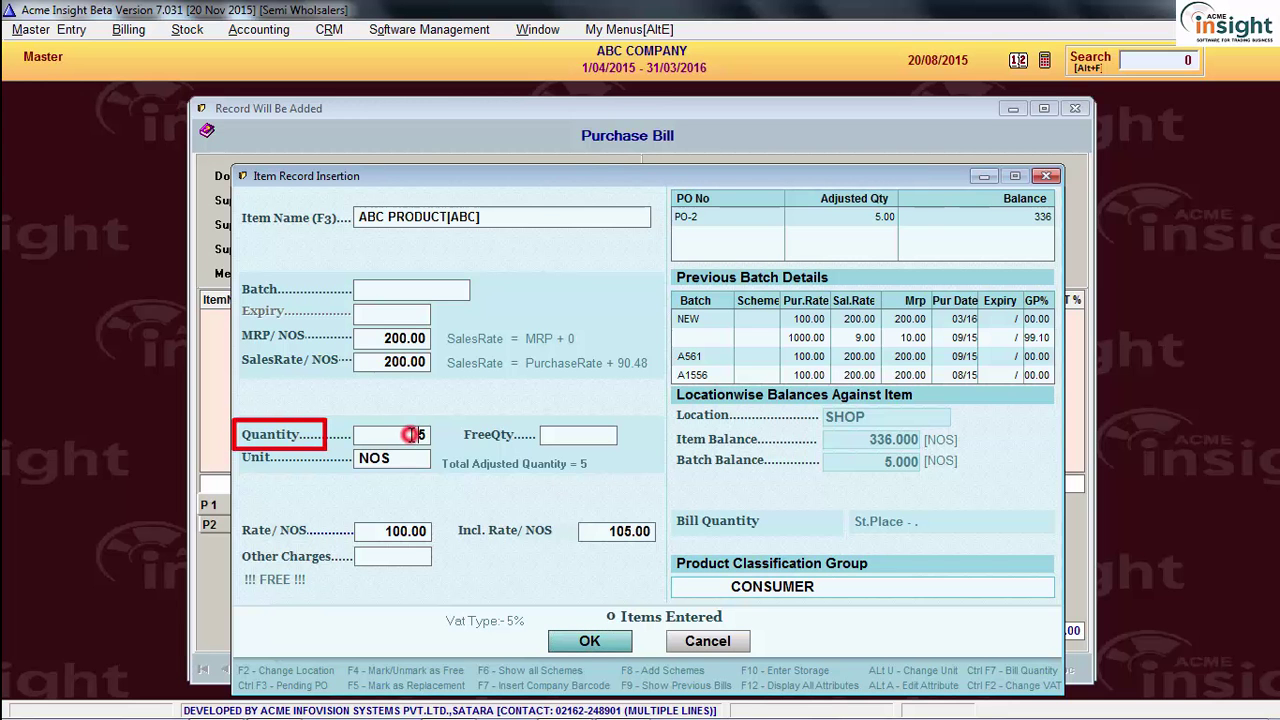
key(F5)
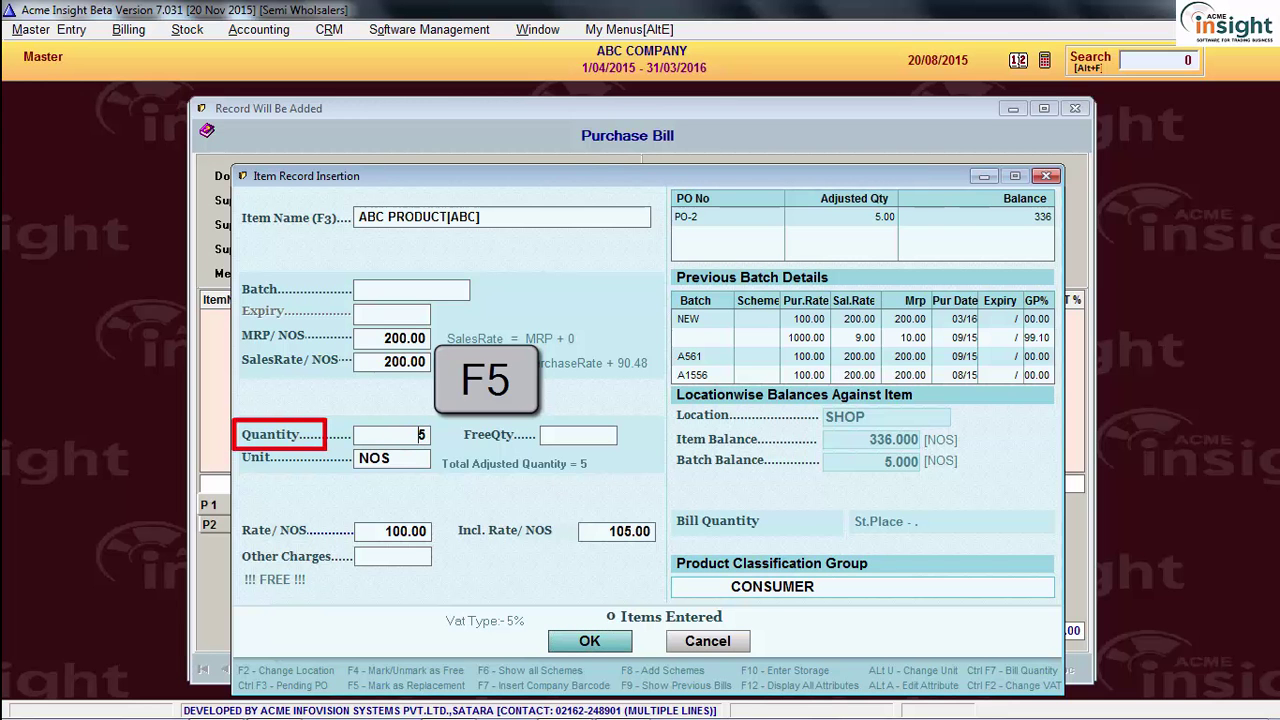
key(F5)
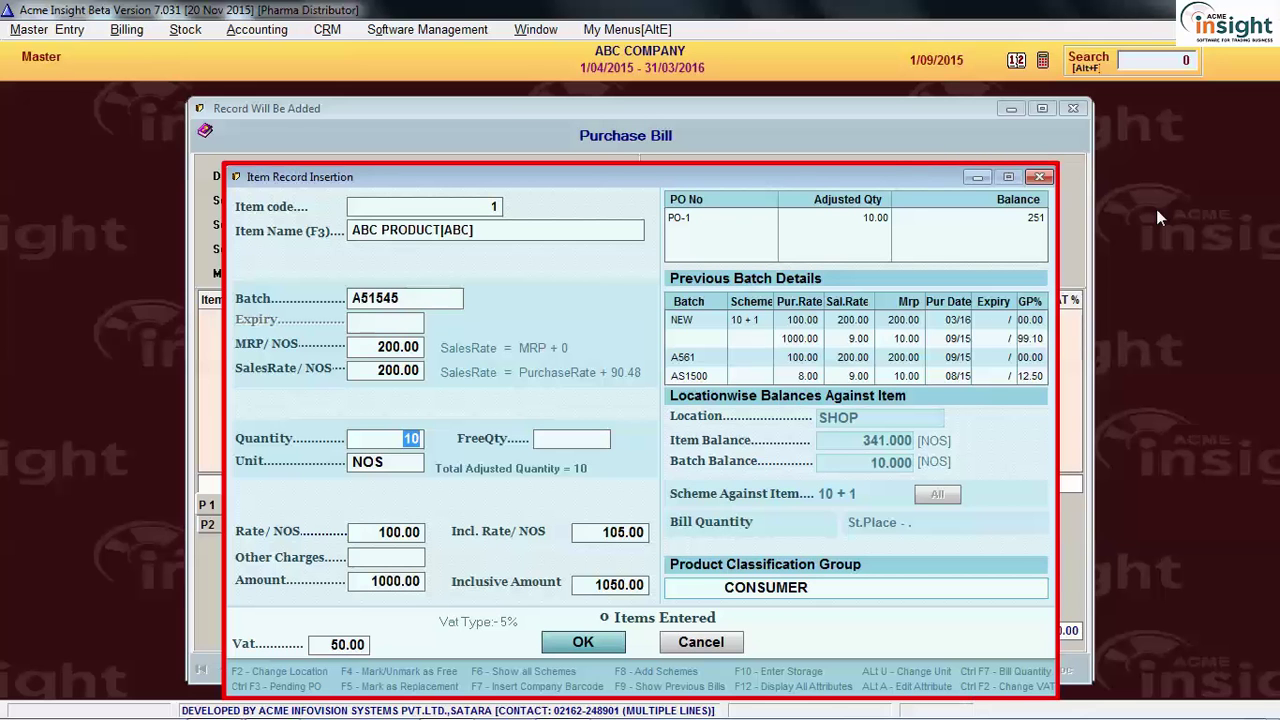
List all previous purchase bills of ABC PRODUCT from the same supplier and view the PB-1.0 bill with batch NOVEPITRTB
key(F9)
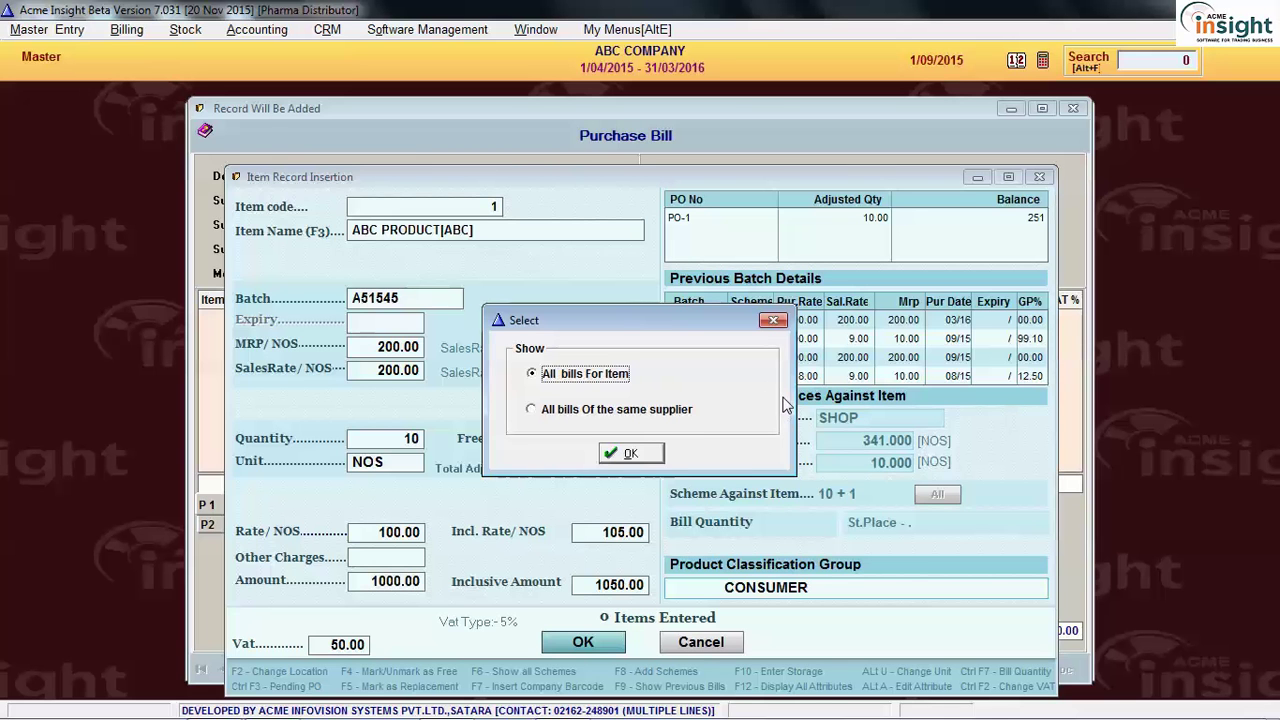
click(537, 420)
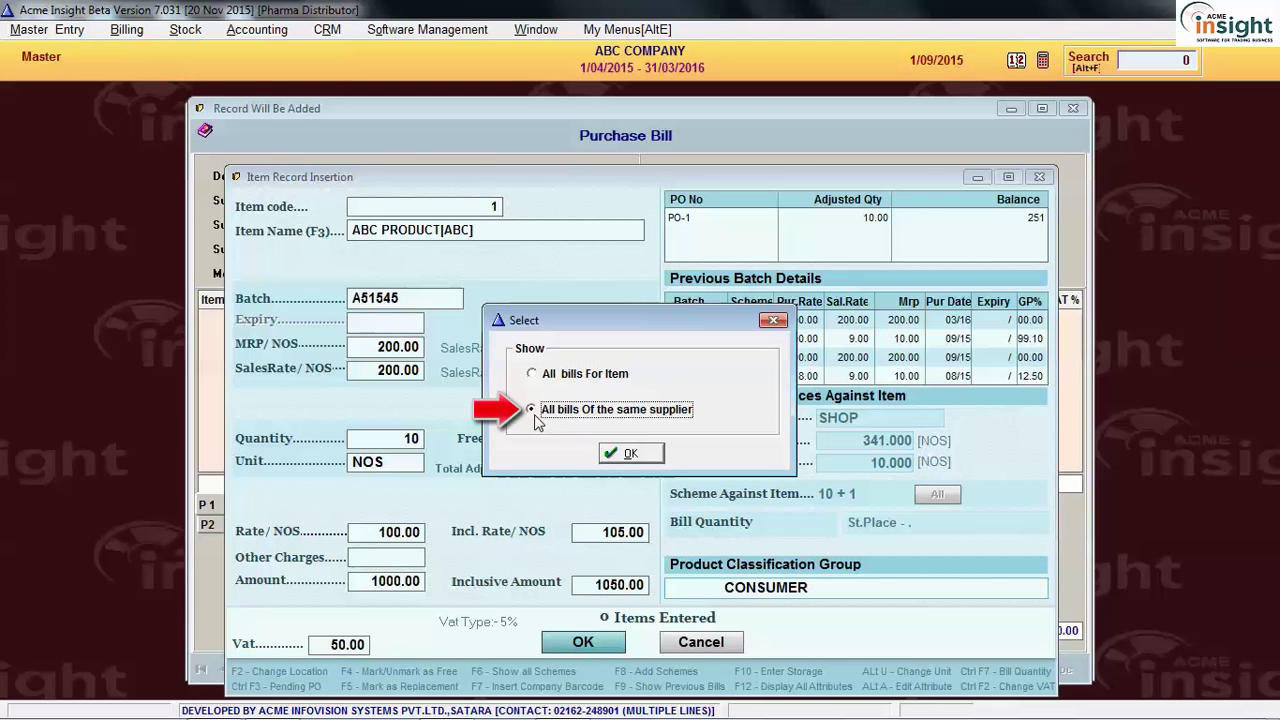
click(628, 456)
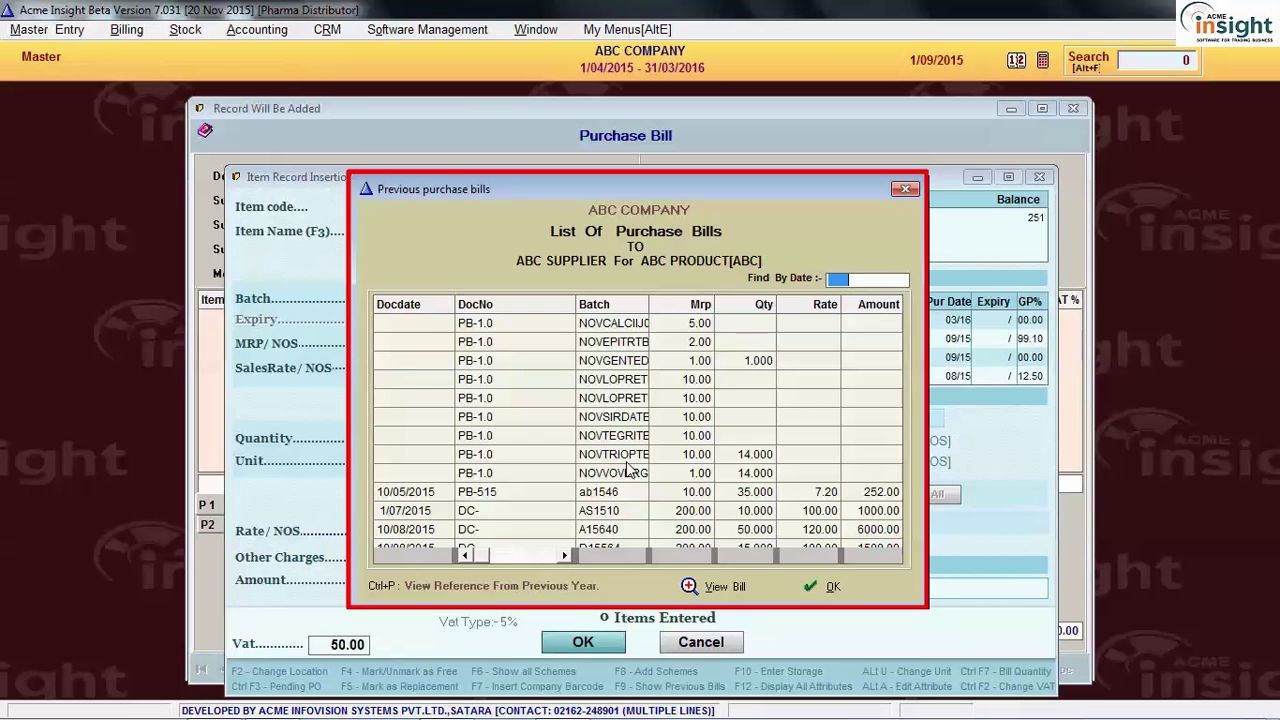
click(596, 344)
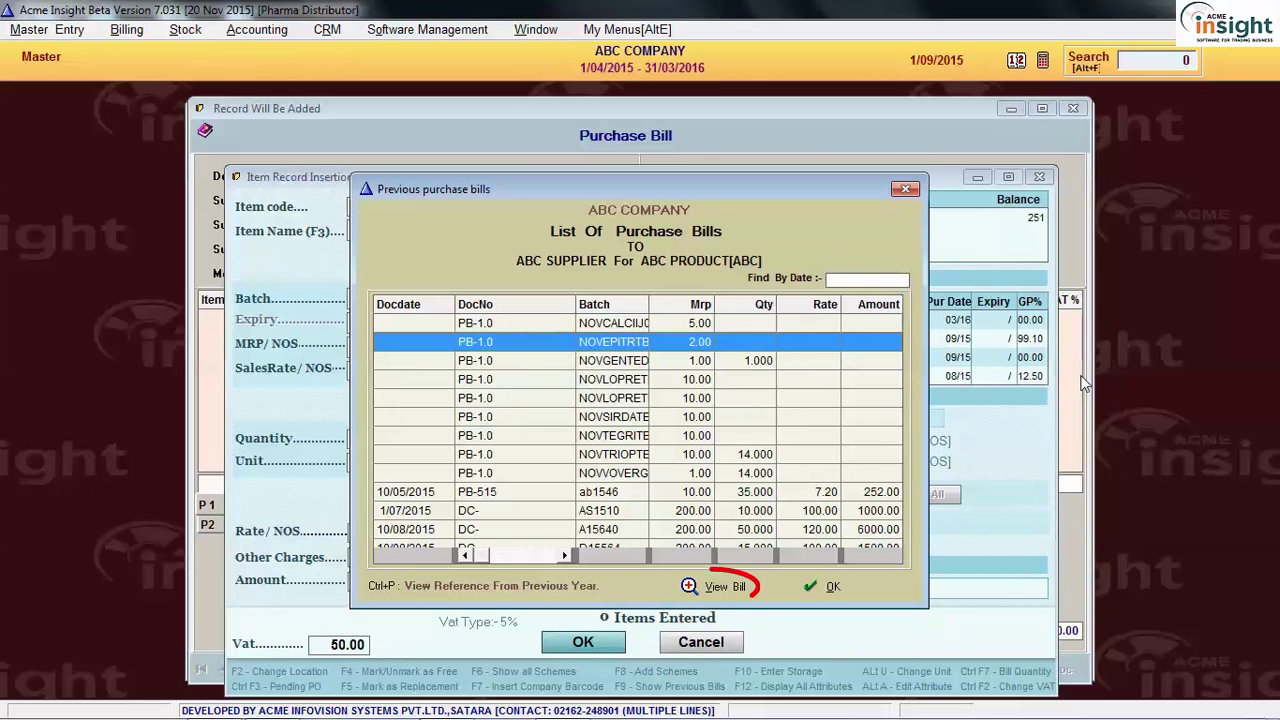
click(718, 586)
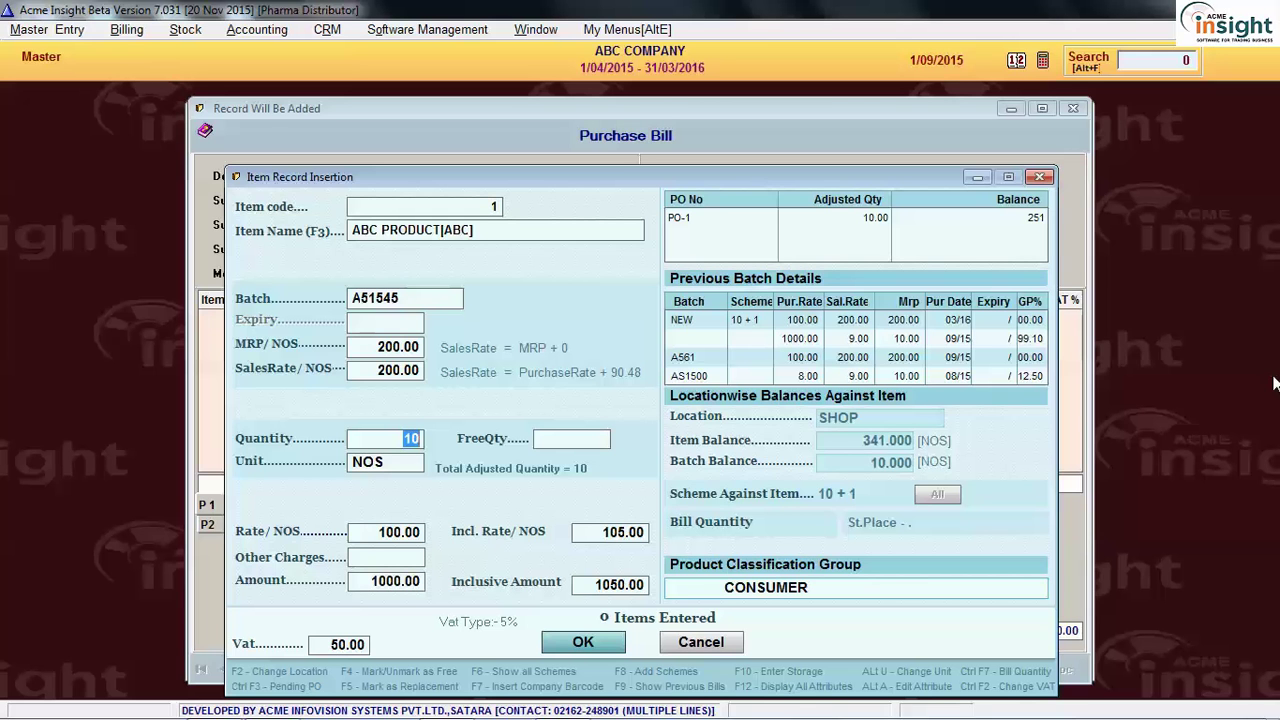
Set the bill quantity of ABC PRODUCT to 12 in the item entry
key(ctrl+F7)
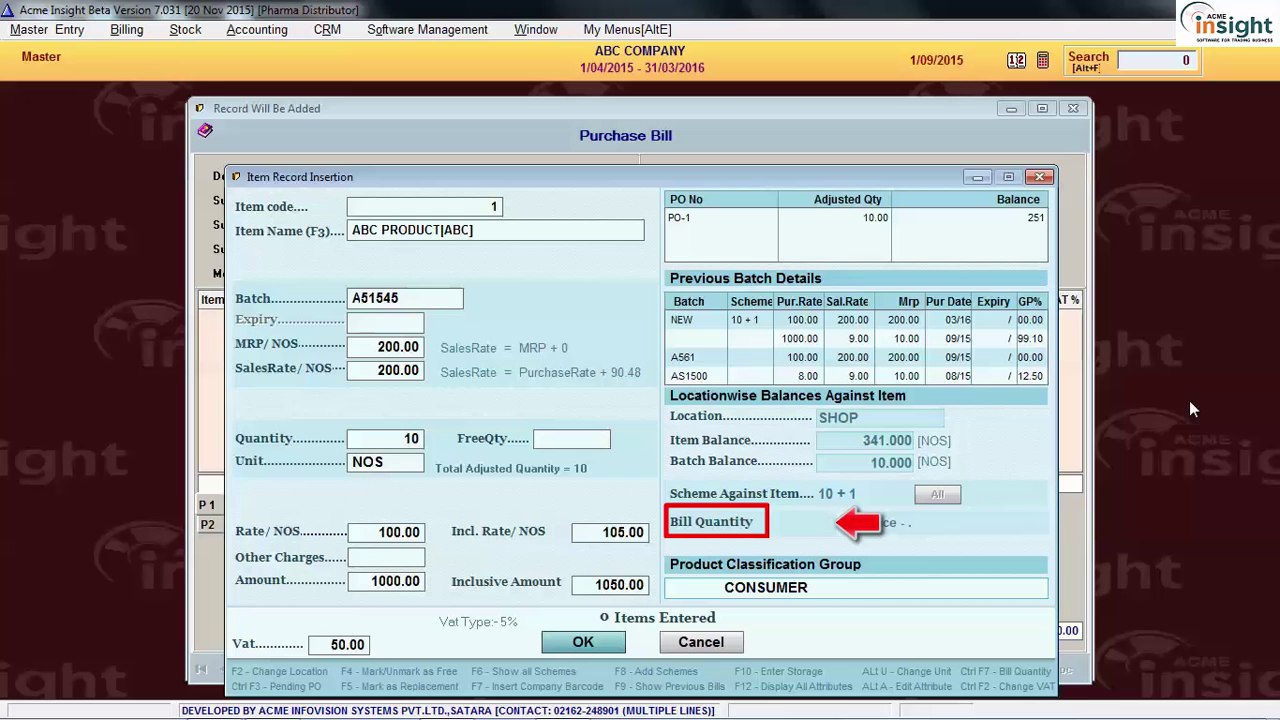
text(12)
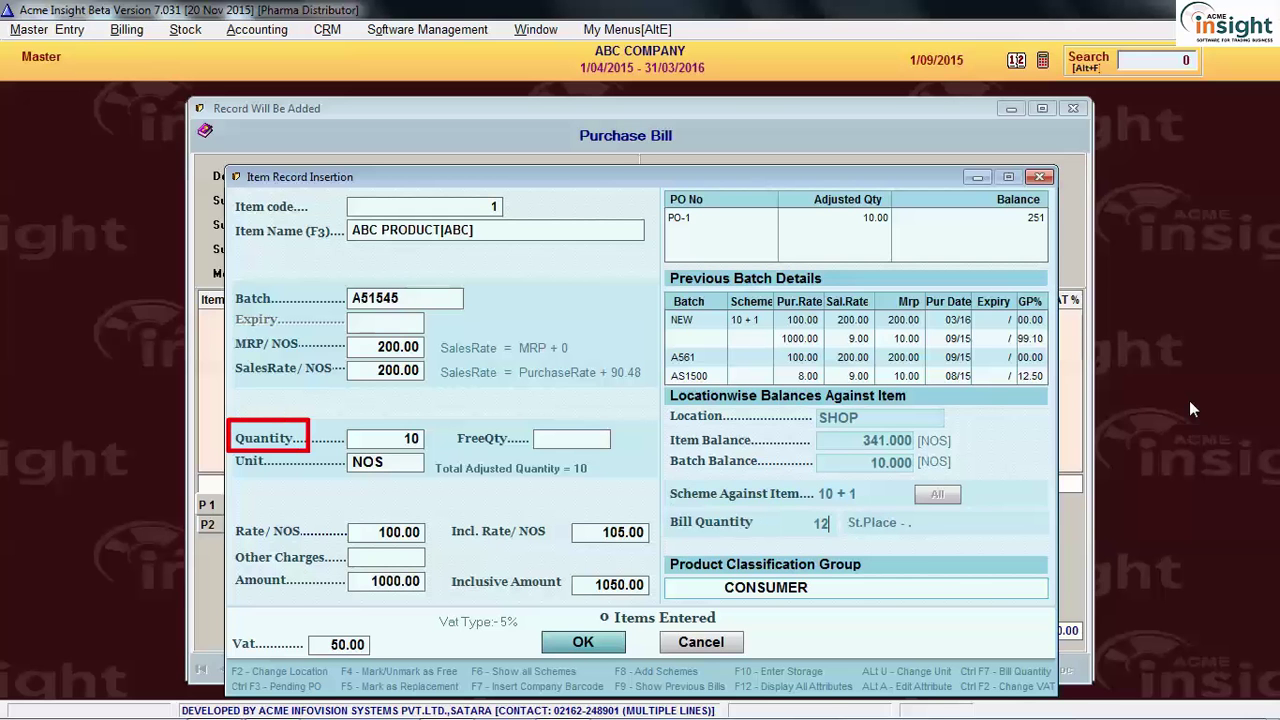
key(Return)
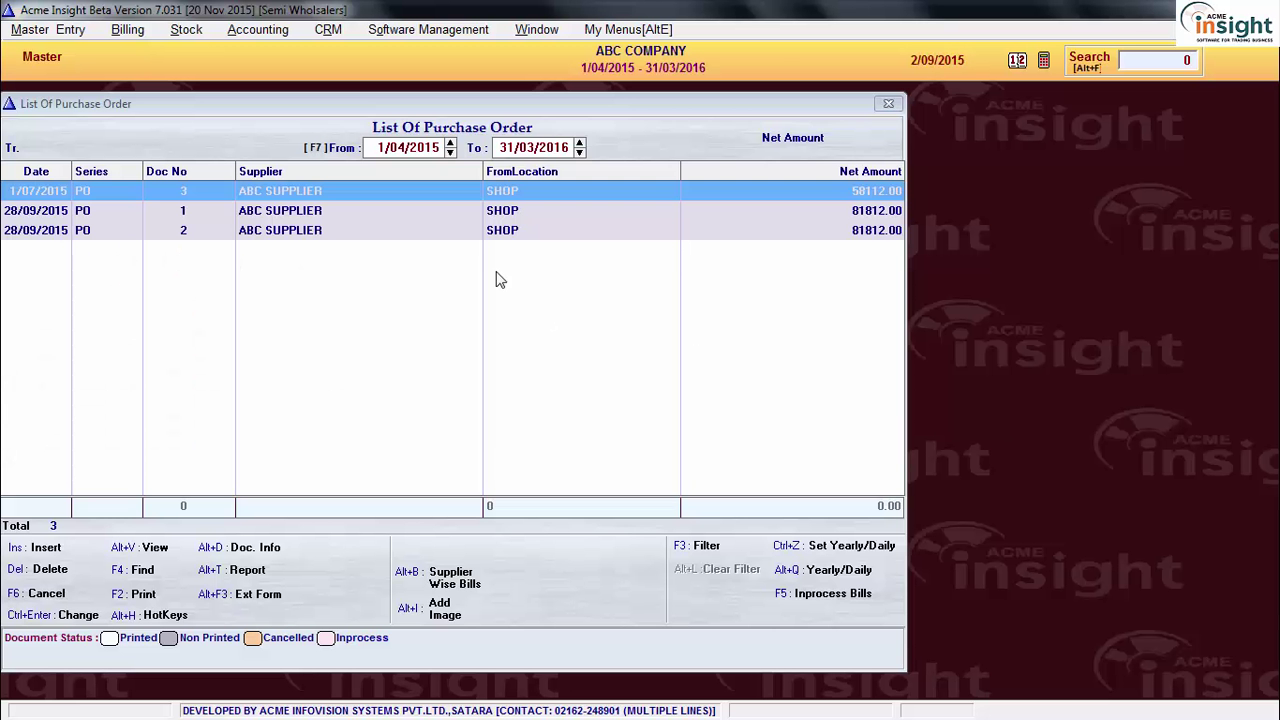
View ABC SUPPLIER purchase order 3 dated 1/07/2015, examine its ABC PRODUCT item entry, and close the entry
click(414, 228)
click(413, 190)
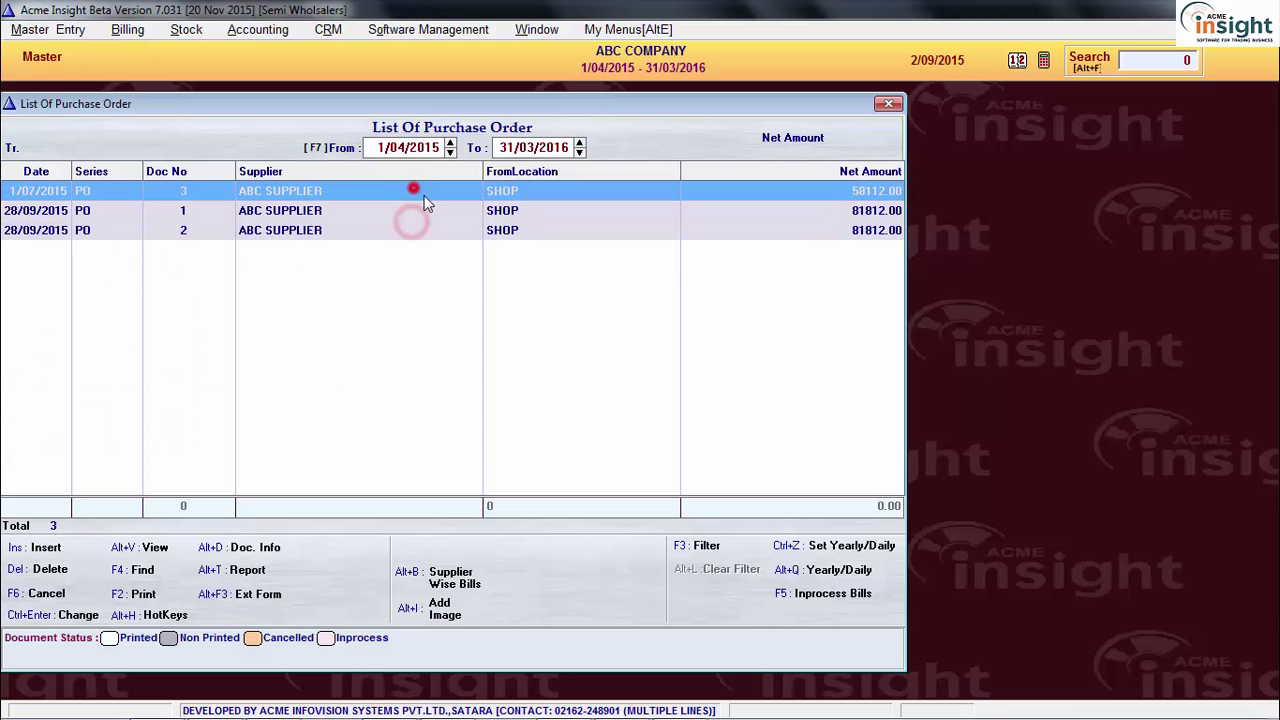
key(alt+v)
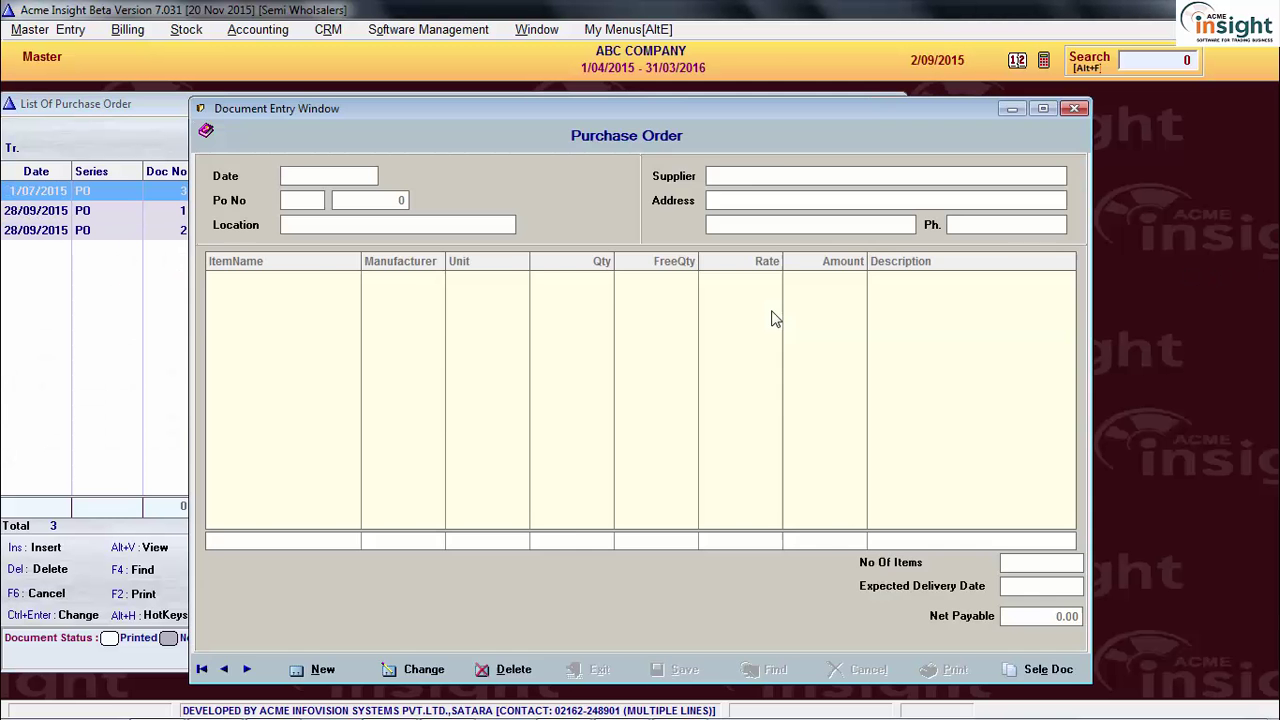
double_click(299, 289)
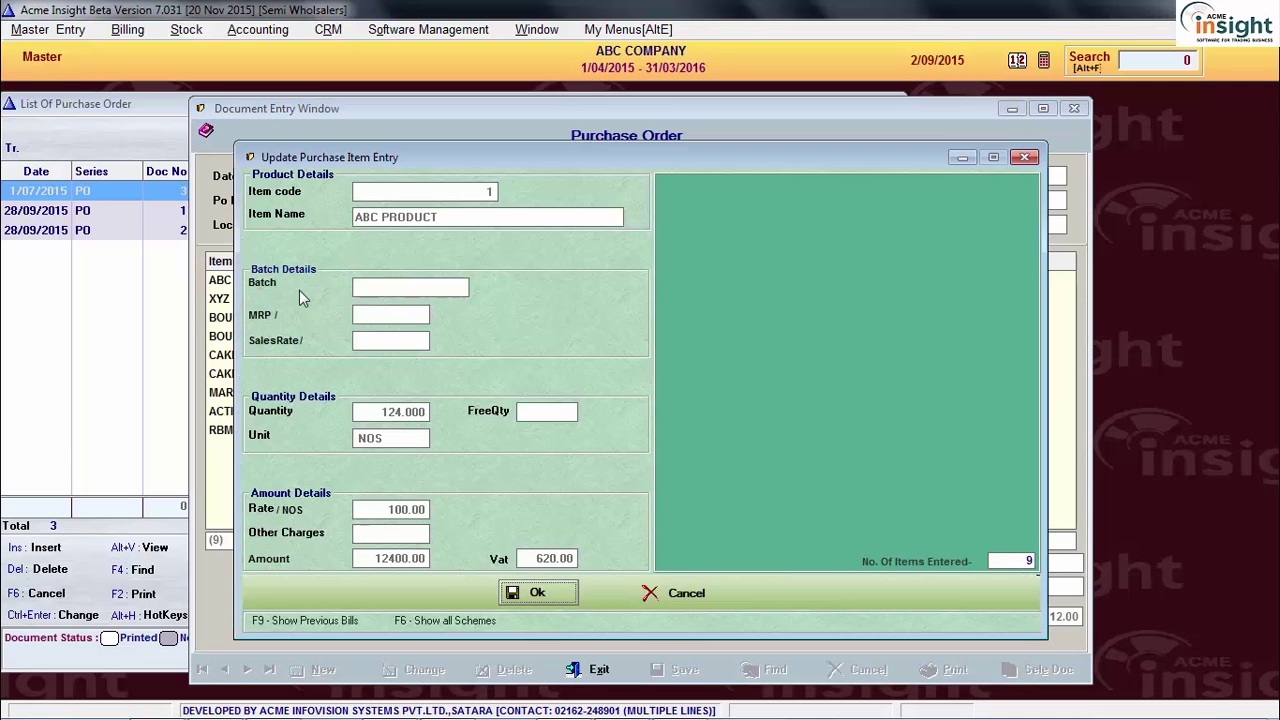
key(Escape)
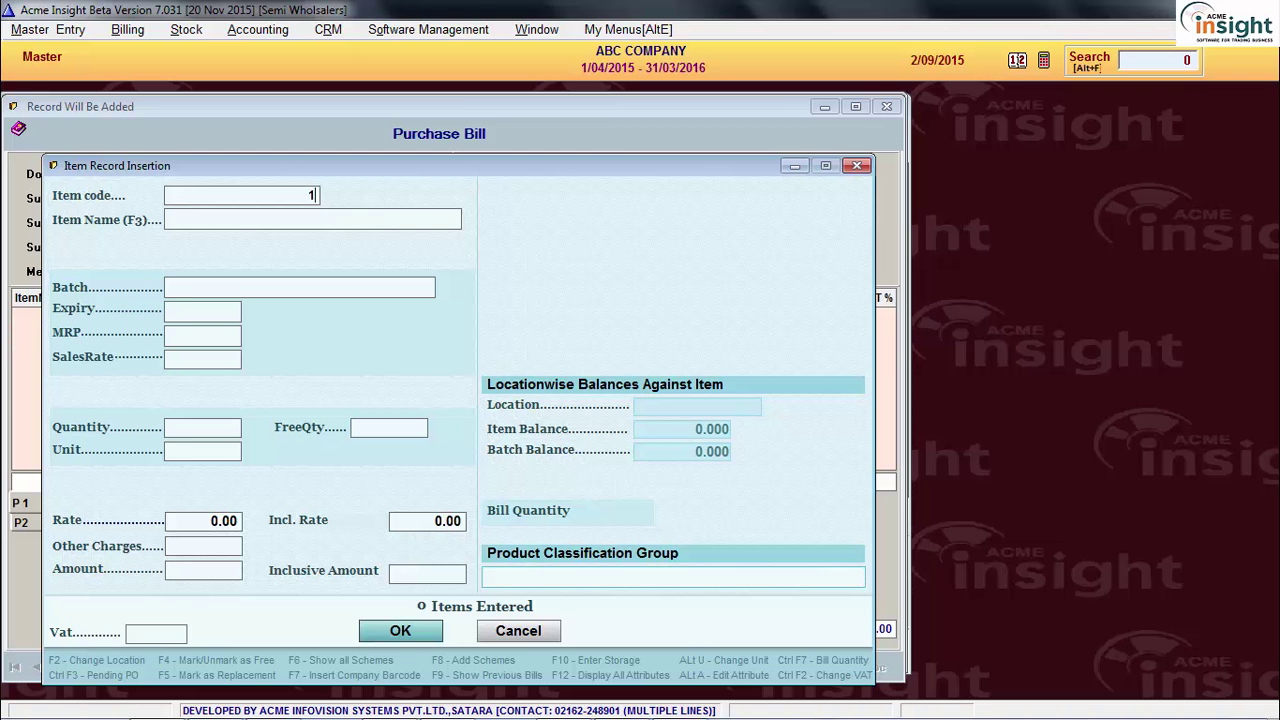
Load ABC PRODUCT by item code 1 in the purchase bill and adjust a quantity of 50 against pending order PO-1
key(Return)
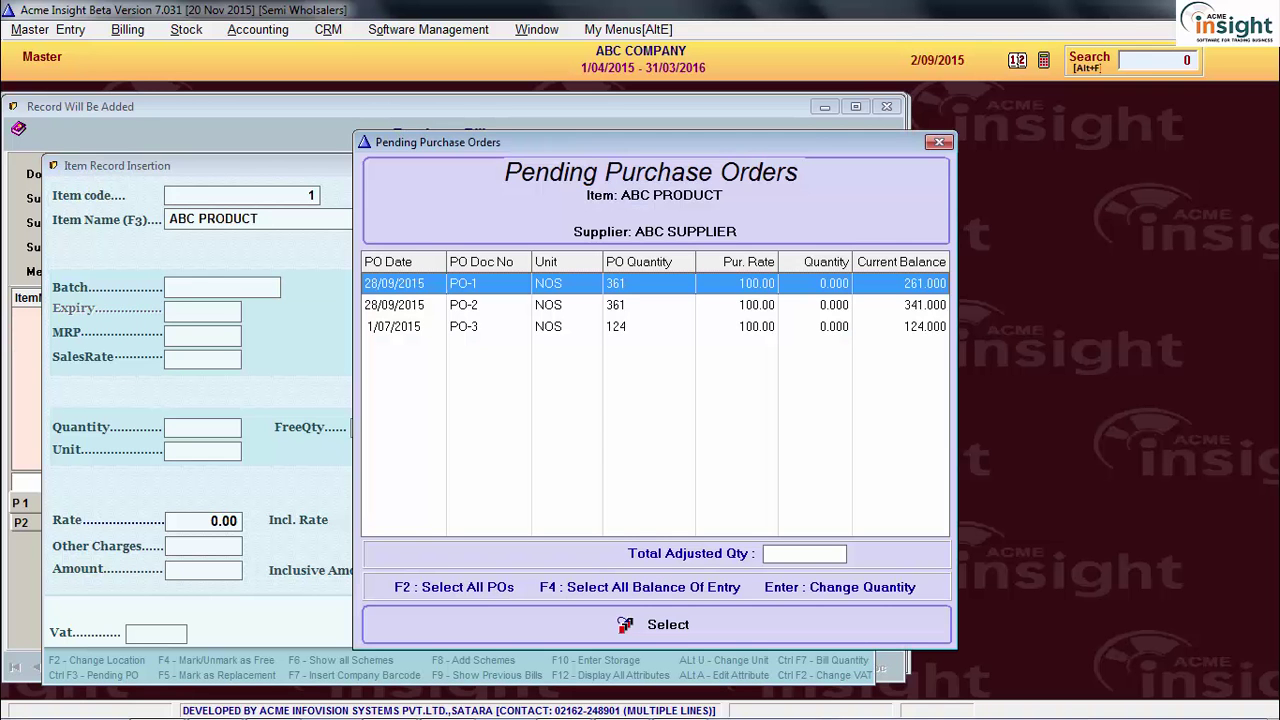
drag(815, 147, 757, 172)
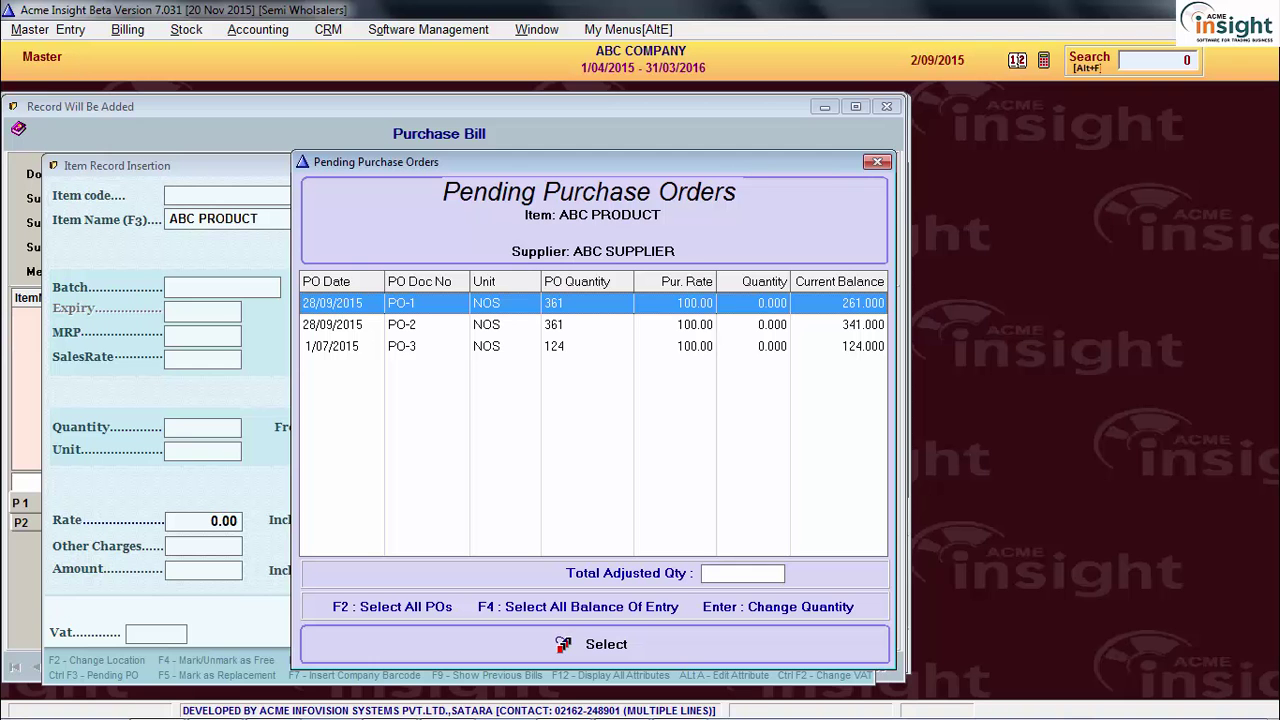
key(Return)
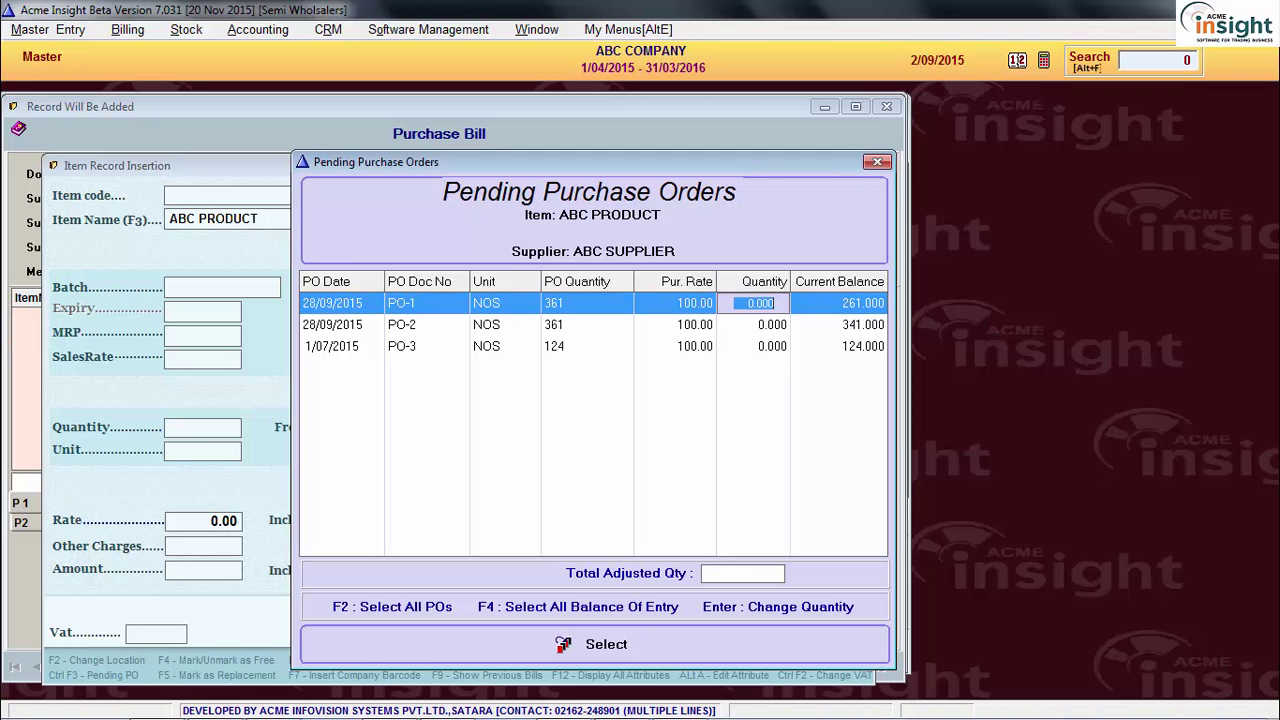
text(50)
key(Return)
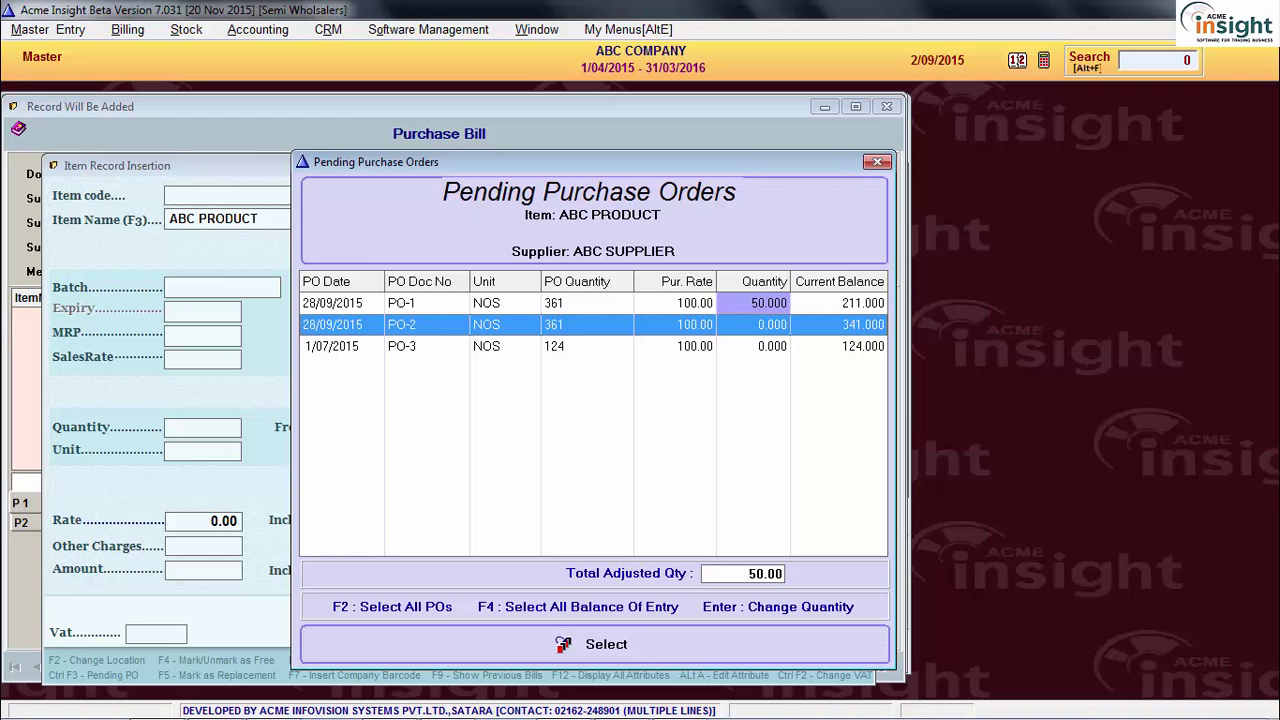
Try to select all pending purchase orders, and adjust the entire balance of PO-2 for ABC PRODUCT
key(Down)
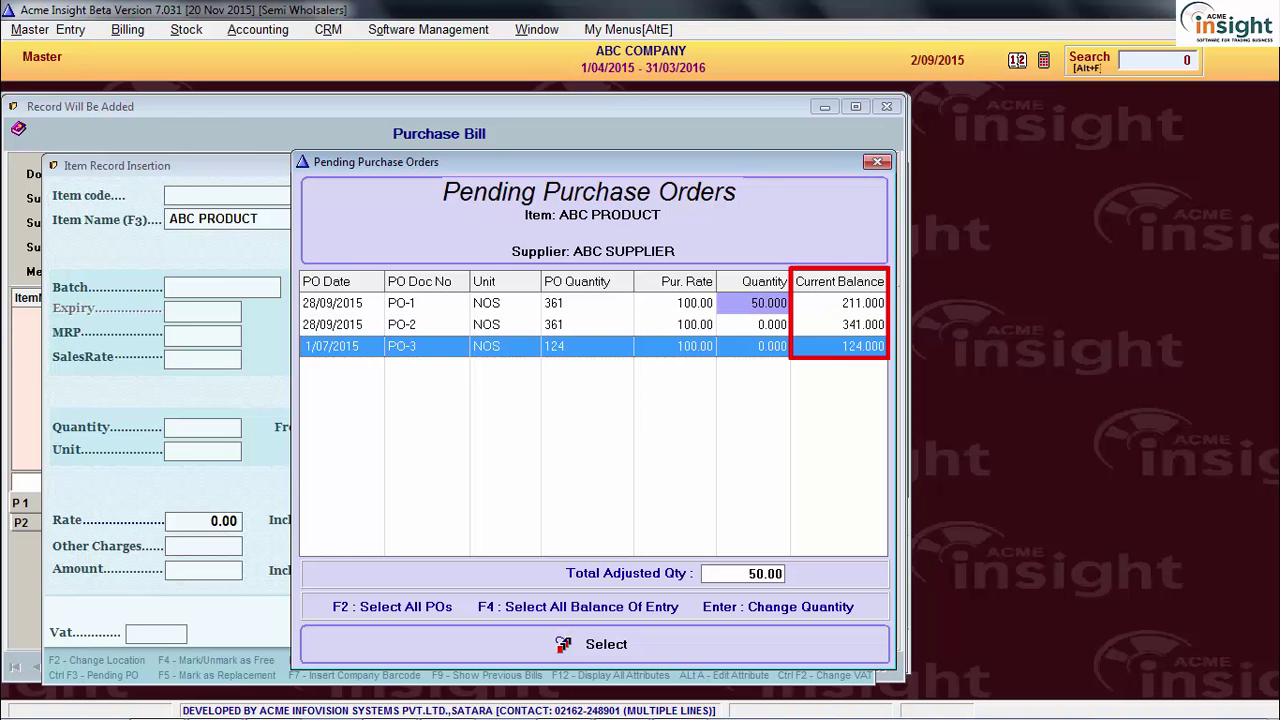
key(Up)
key(Up)
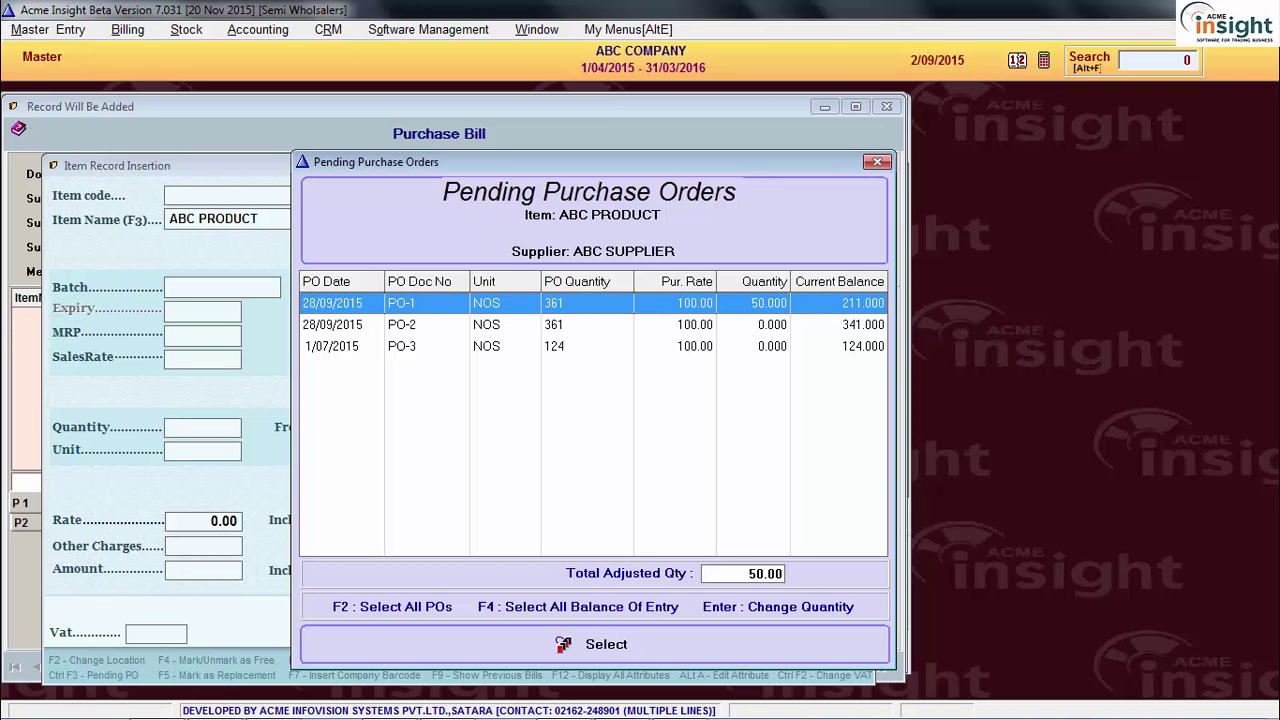
key(F2)
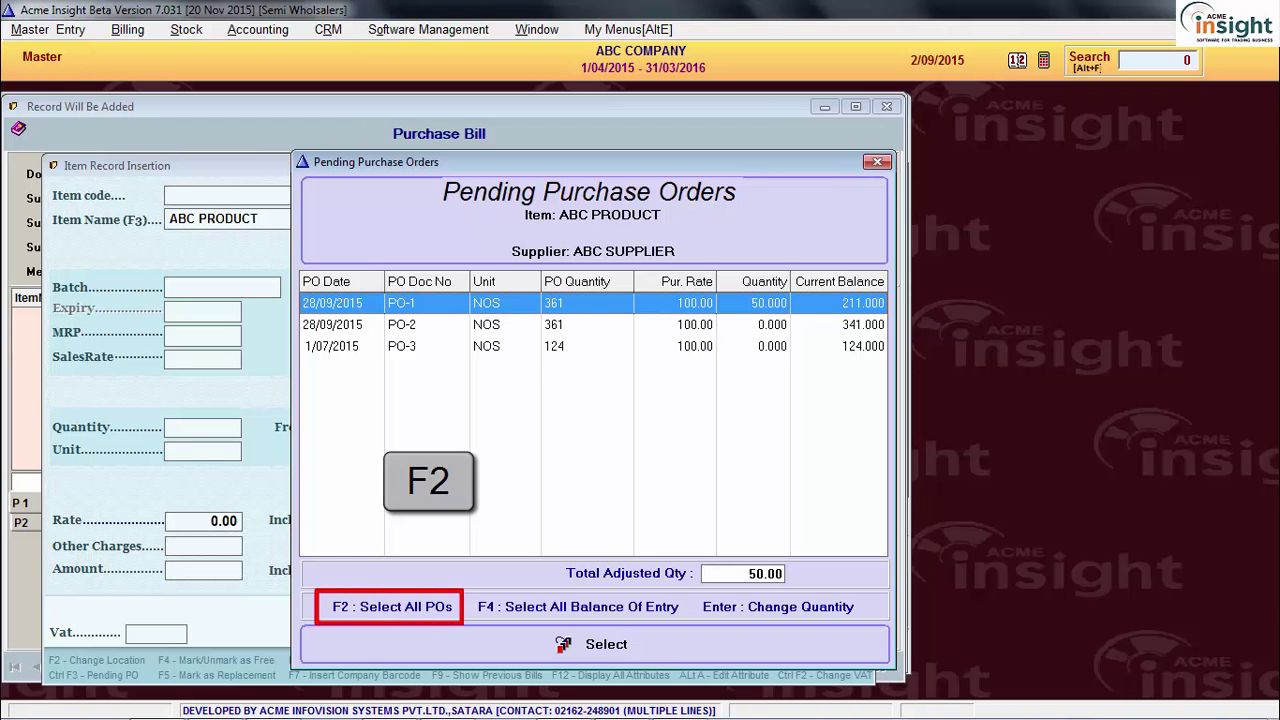
key(Down)
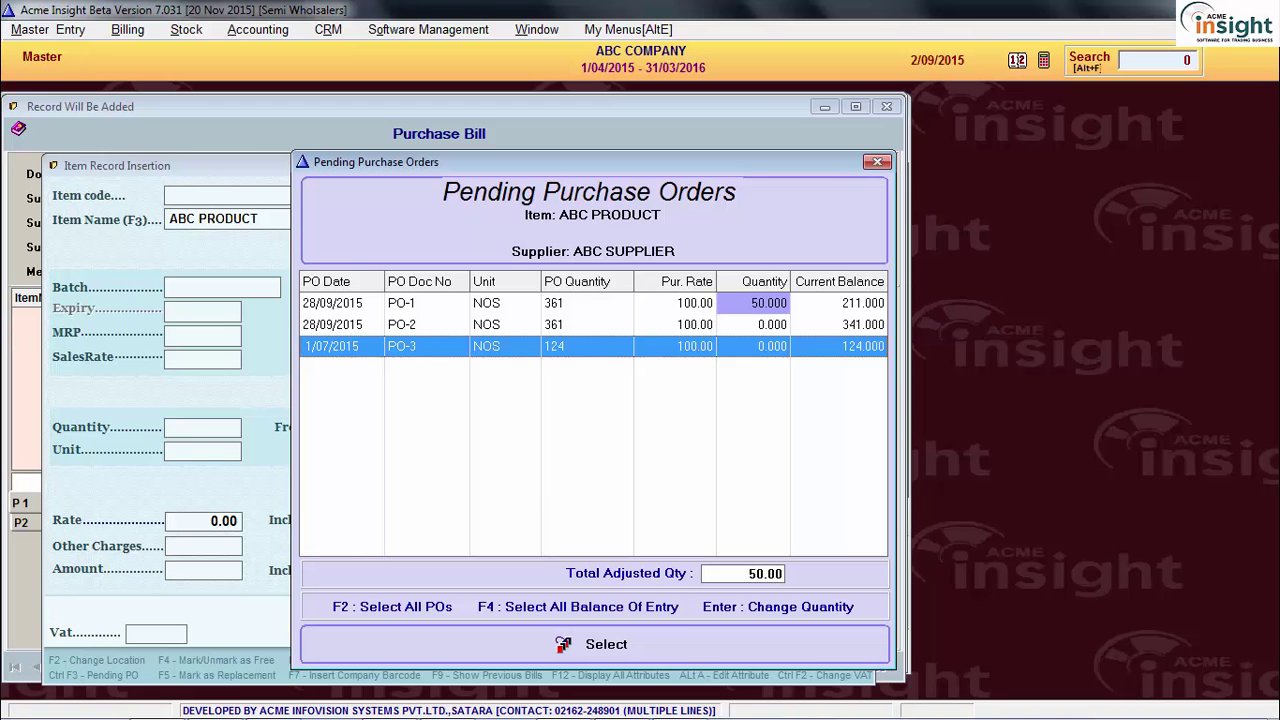
key(Up)
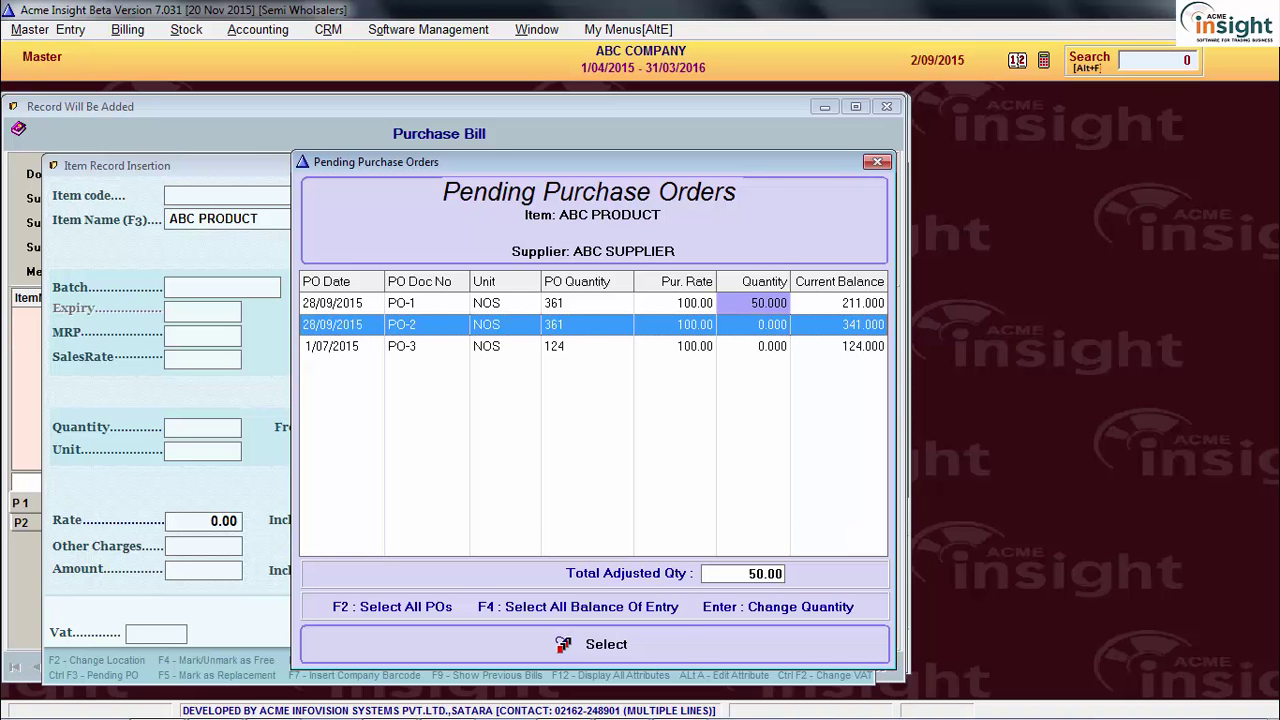
key(F4)
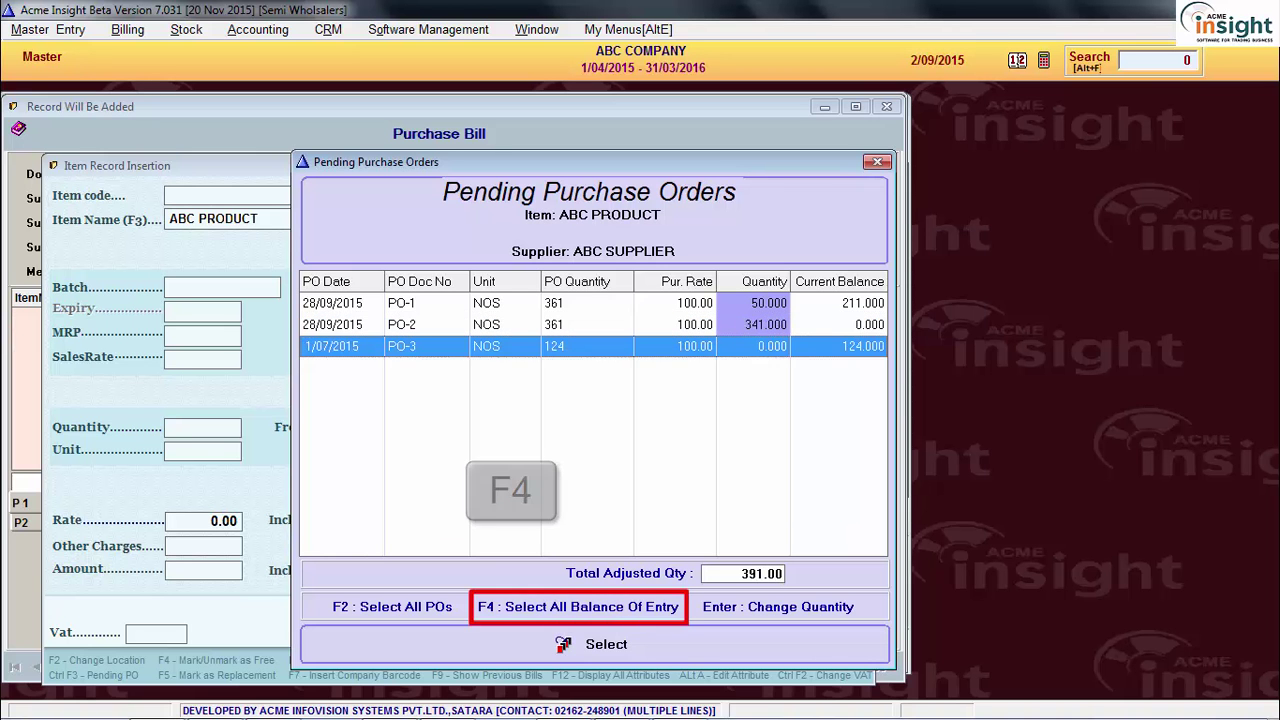
Change the quantity adjusted against PO-2 to 300 and apply the pending order selection to the ABC PRODUCT entry
key(Up)
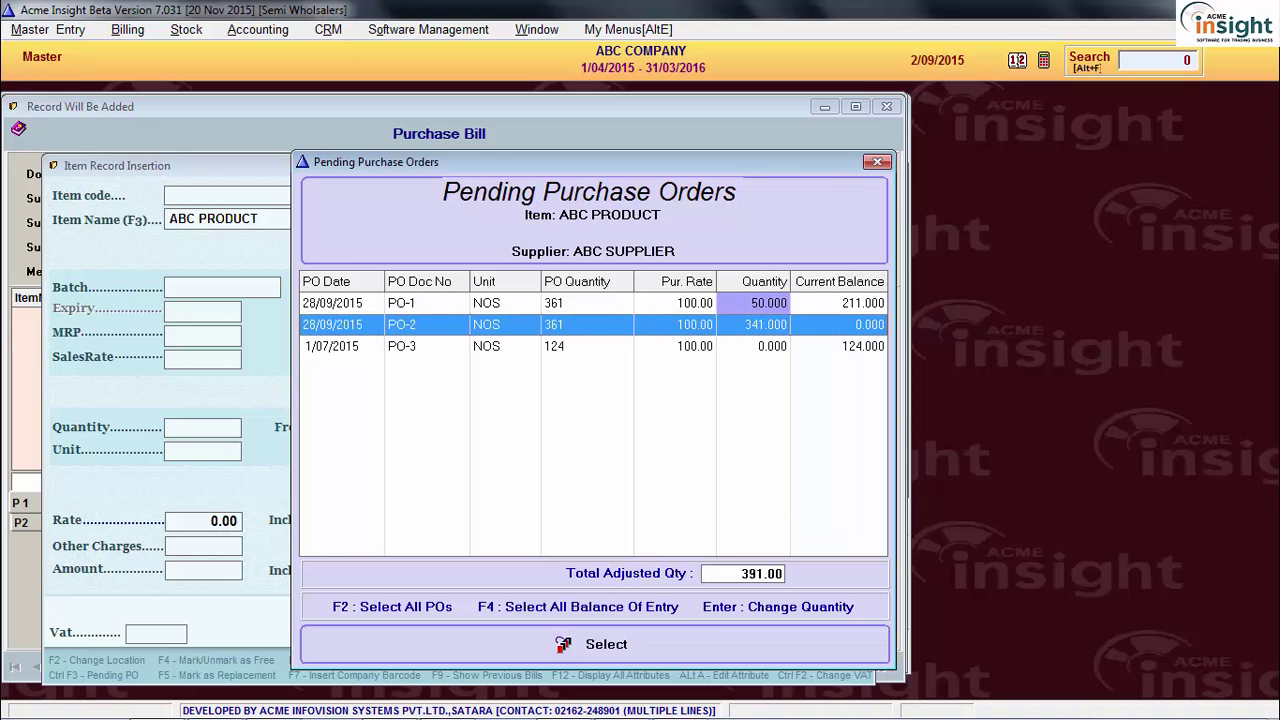
key(Return)
text(300)
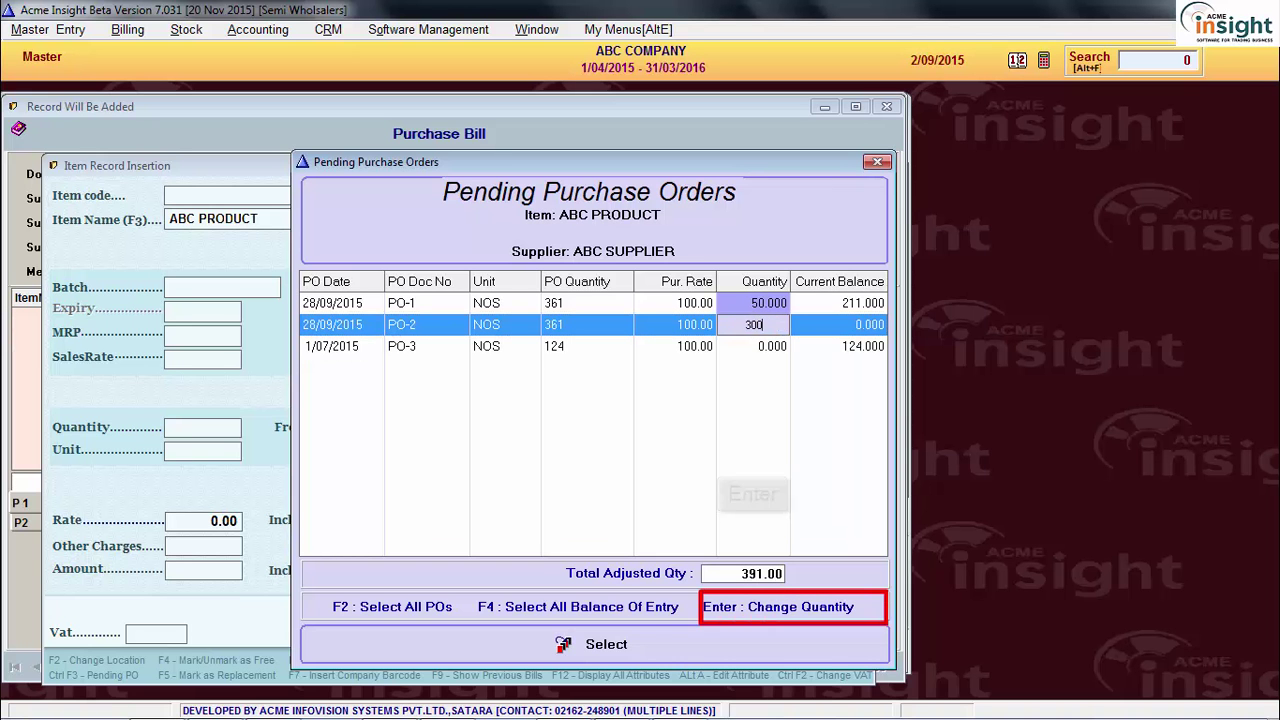
key(Return)
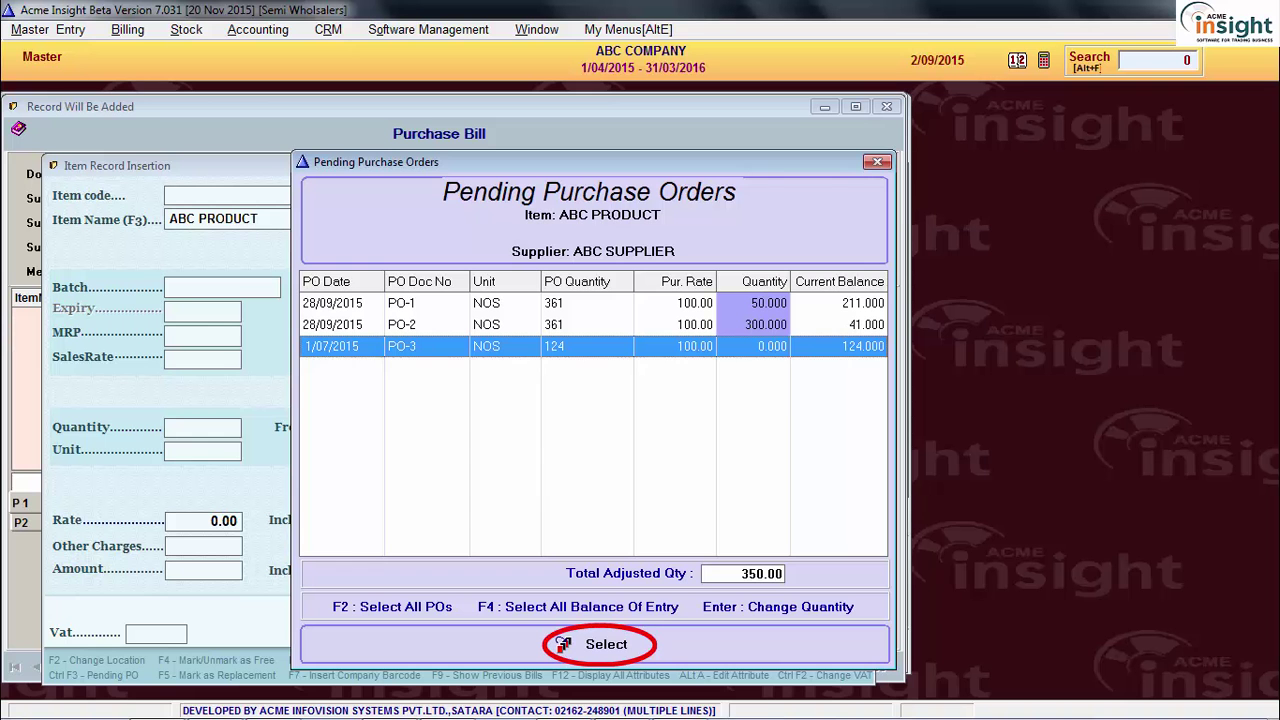
click(588, 644)
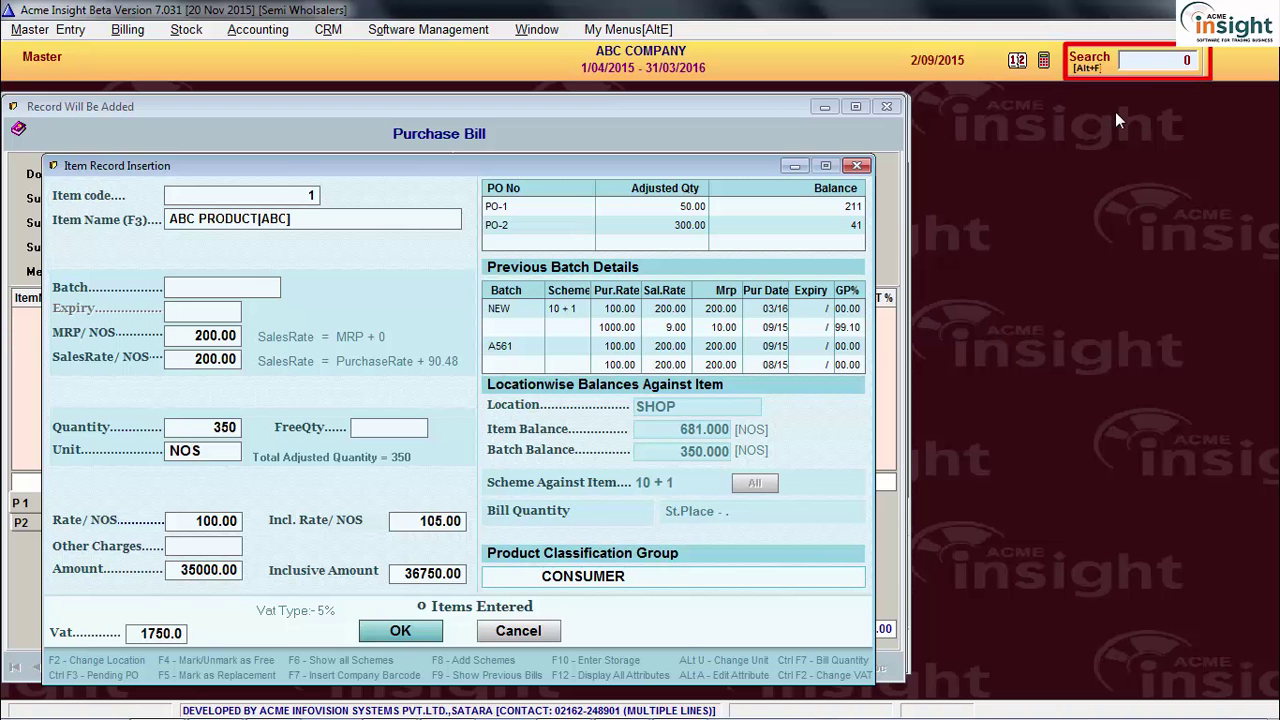
Find menu 180, run the Report on Pending Orders for all suppliers and all items, and examine the listed order balances
click(1166, 57)
text(18)
key(Return)
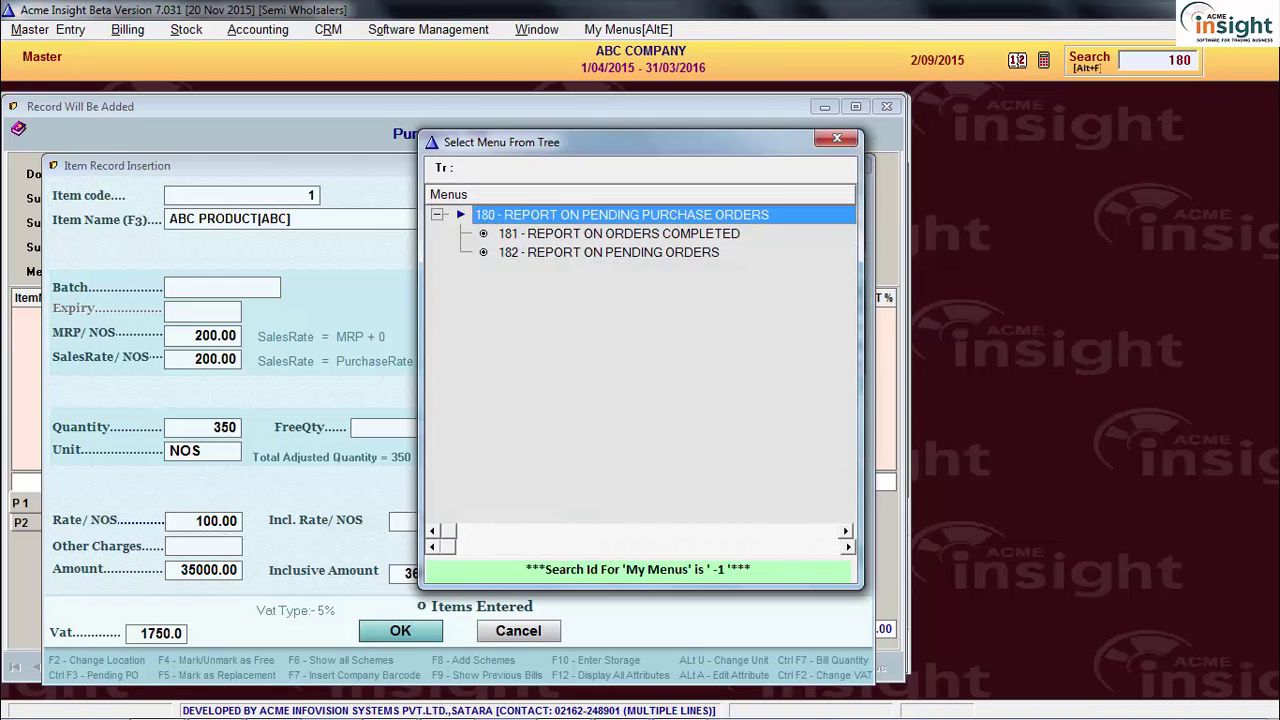
click(710, 235)
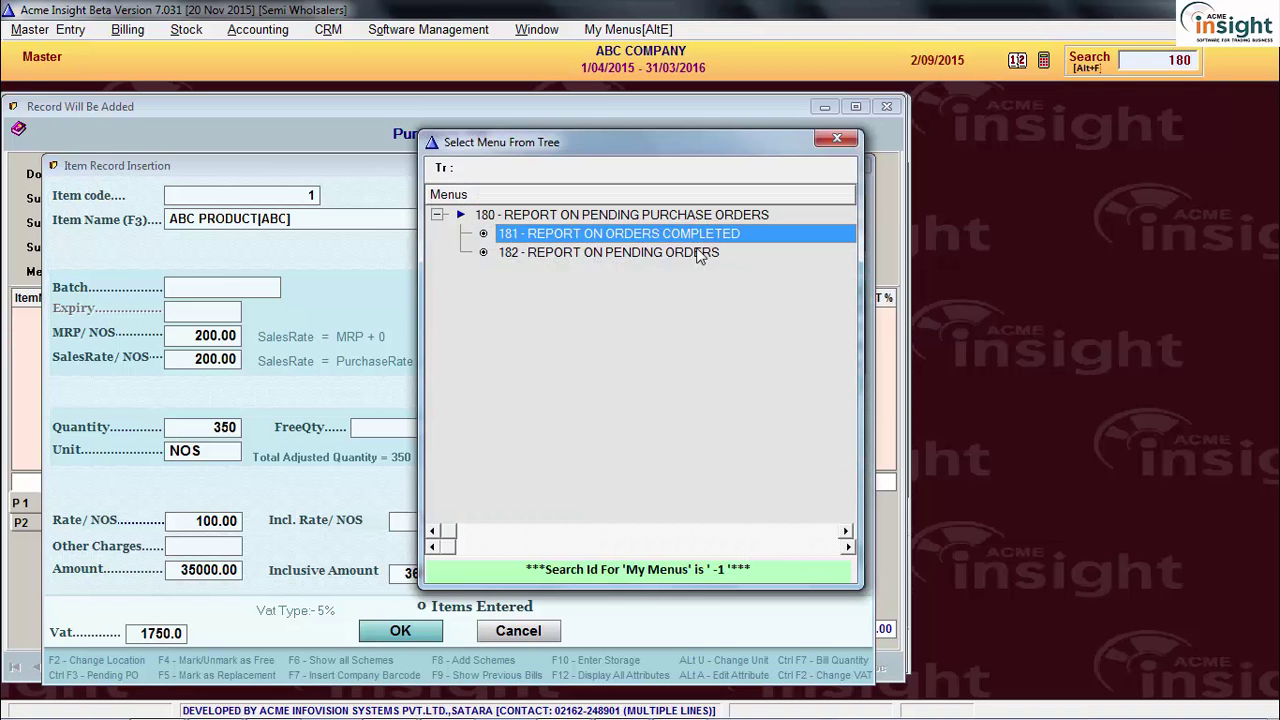
double_click(703, 252)
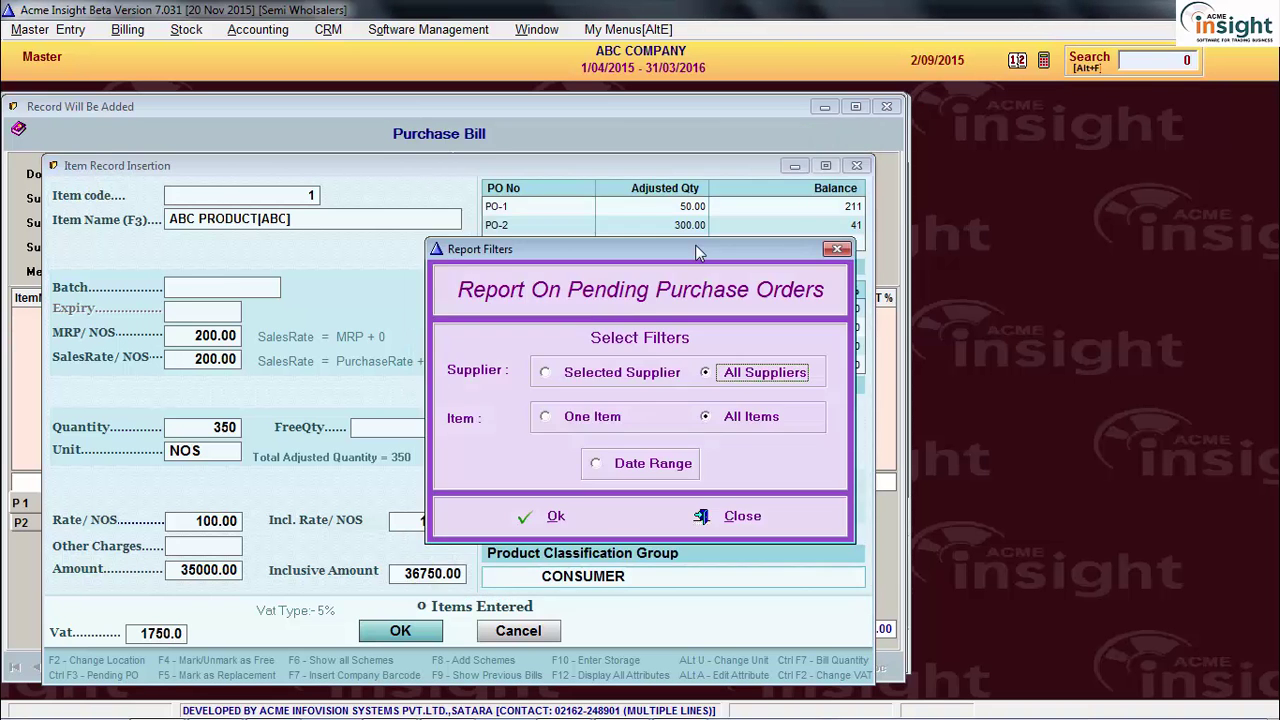
click(578, 516)
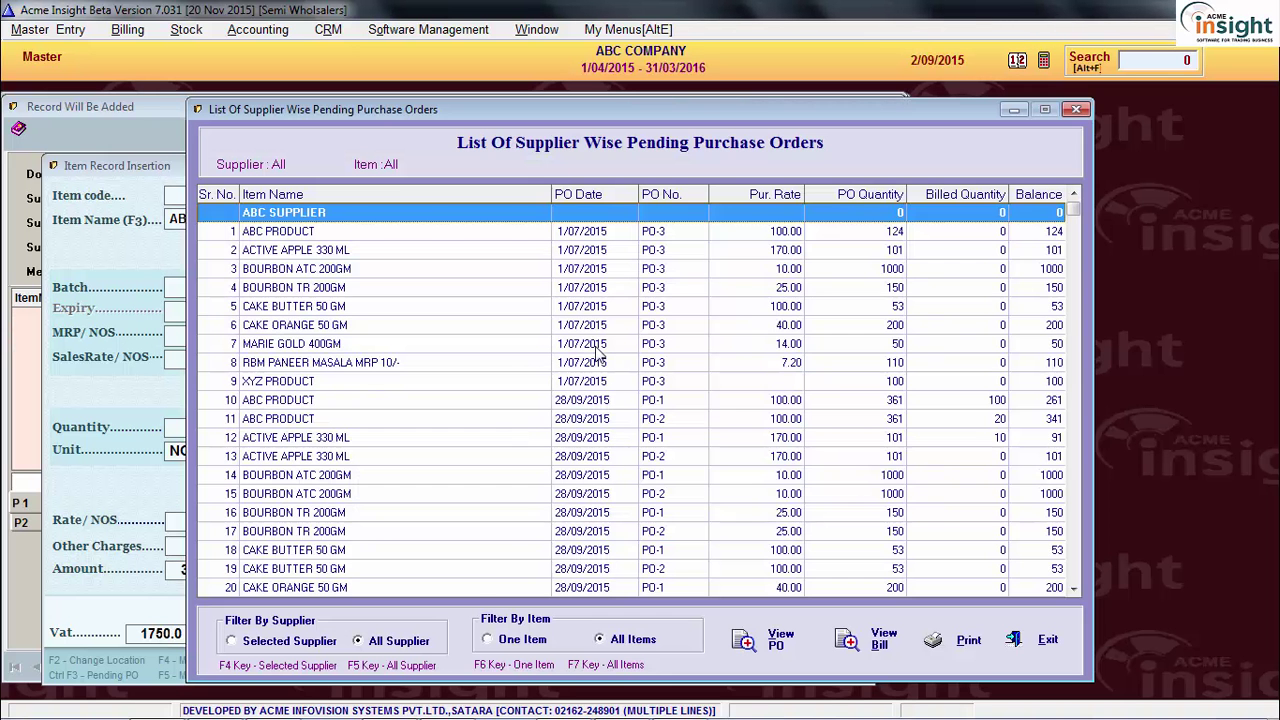
click(610, 310)
scroll(611, 330, down, 3)
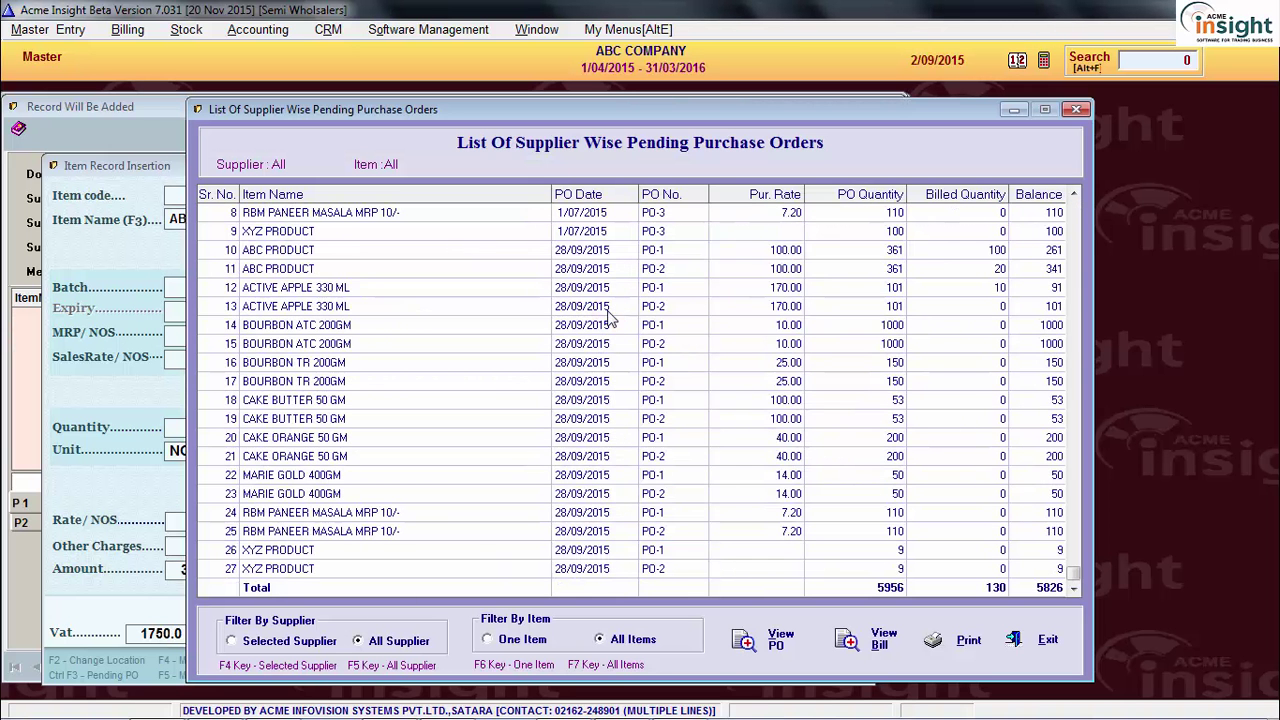
click(610, 344)
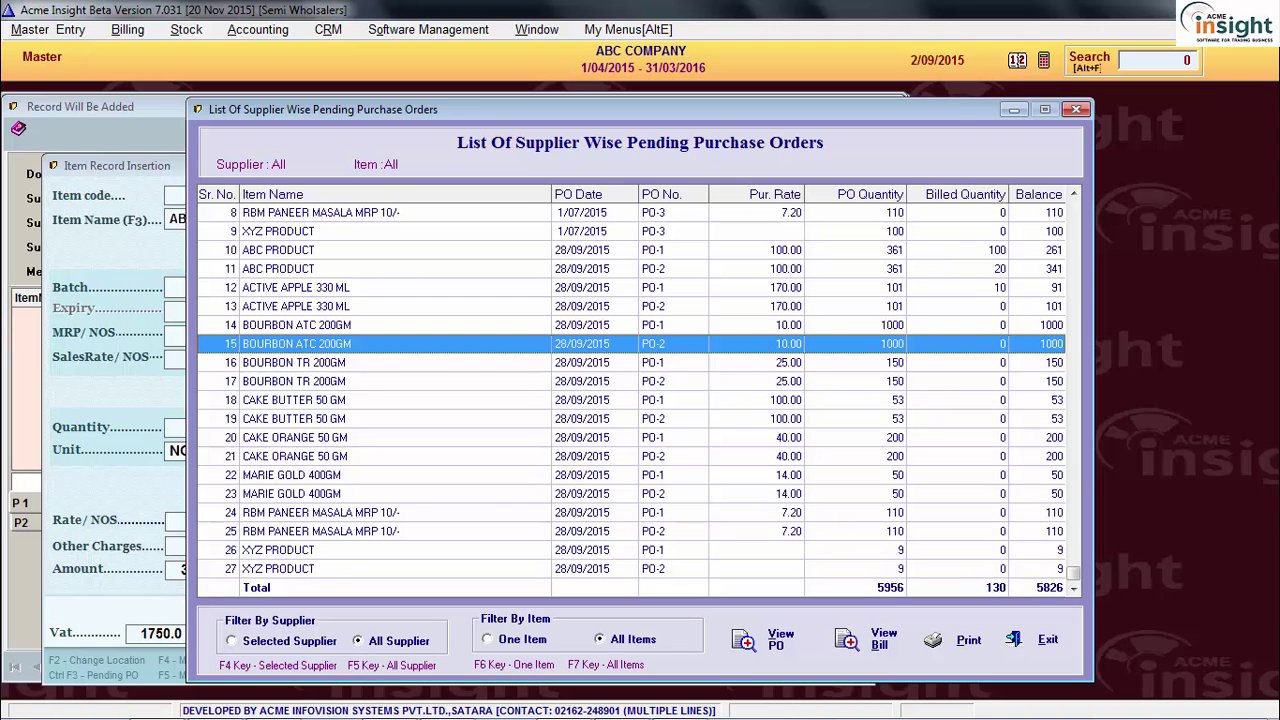